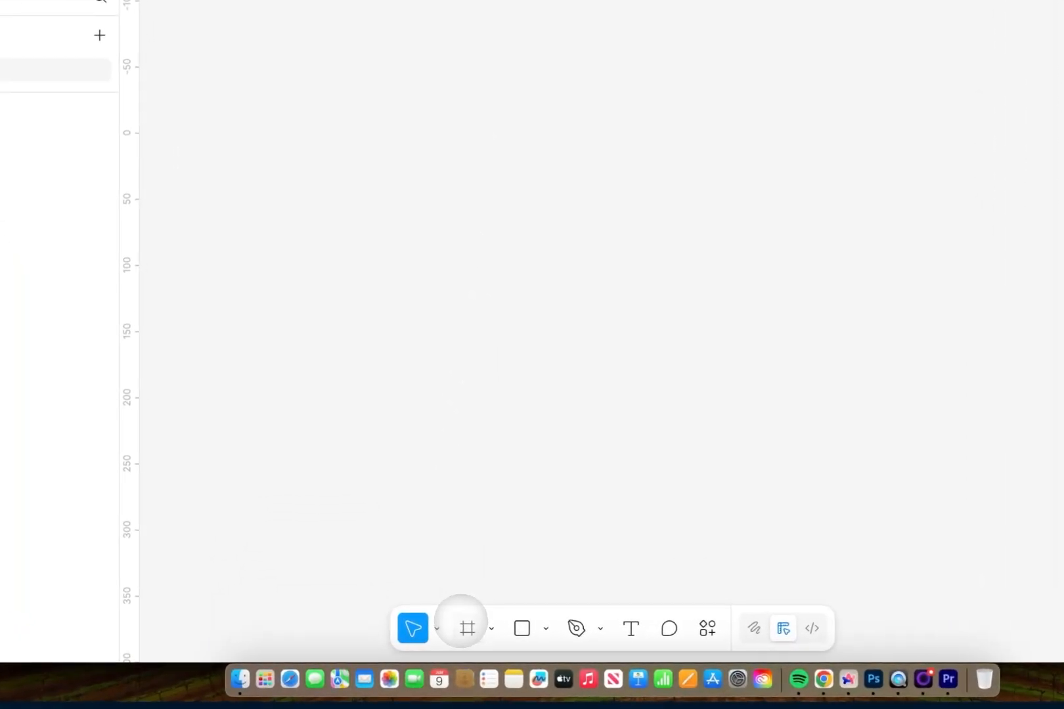
Draw a frame about 165 by 50 on the empty canvas
left_click(463, 624)
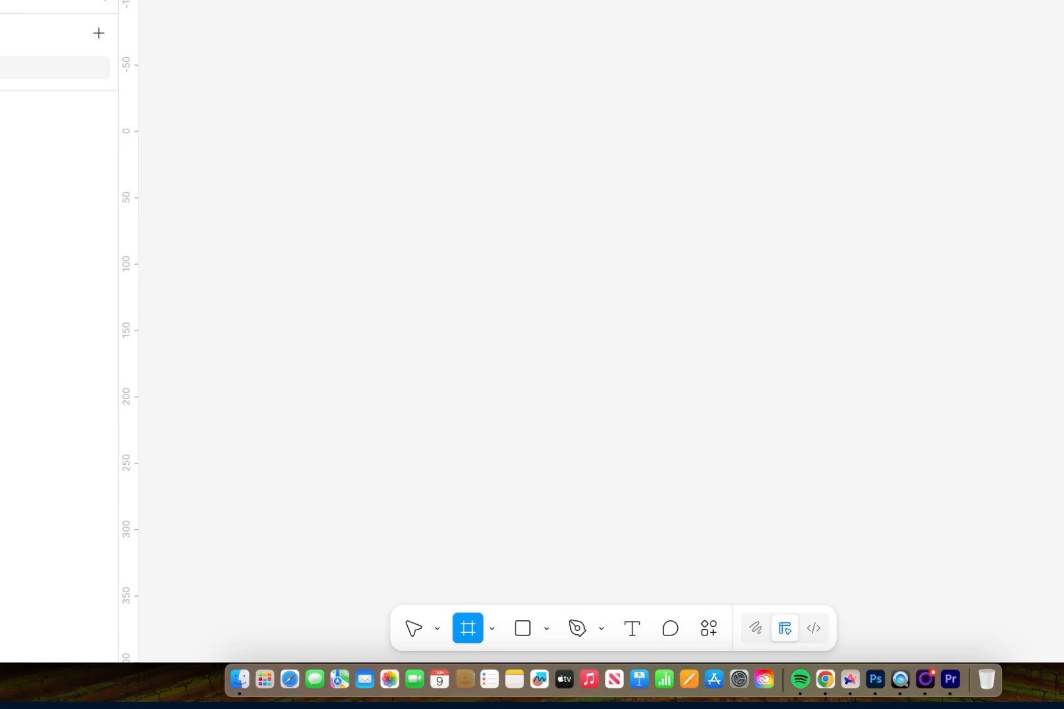
left_click_drag(497, 132, 534, 146)
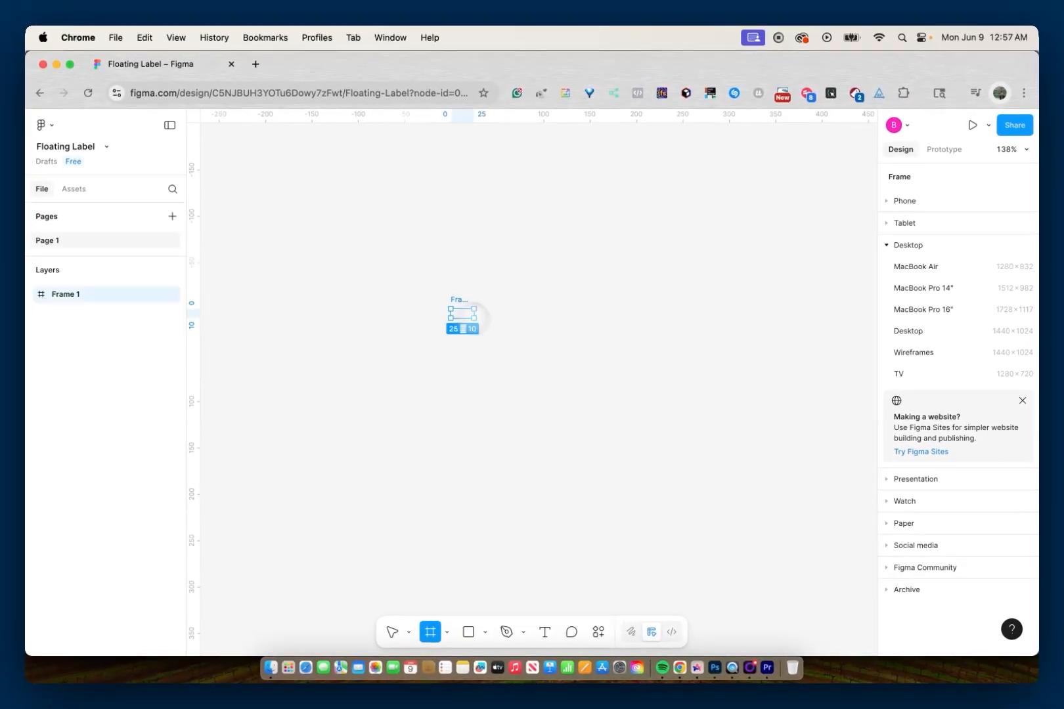
left_click_drag(476, 318, 603, 355)
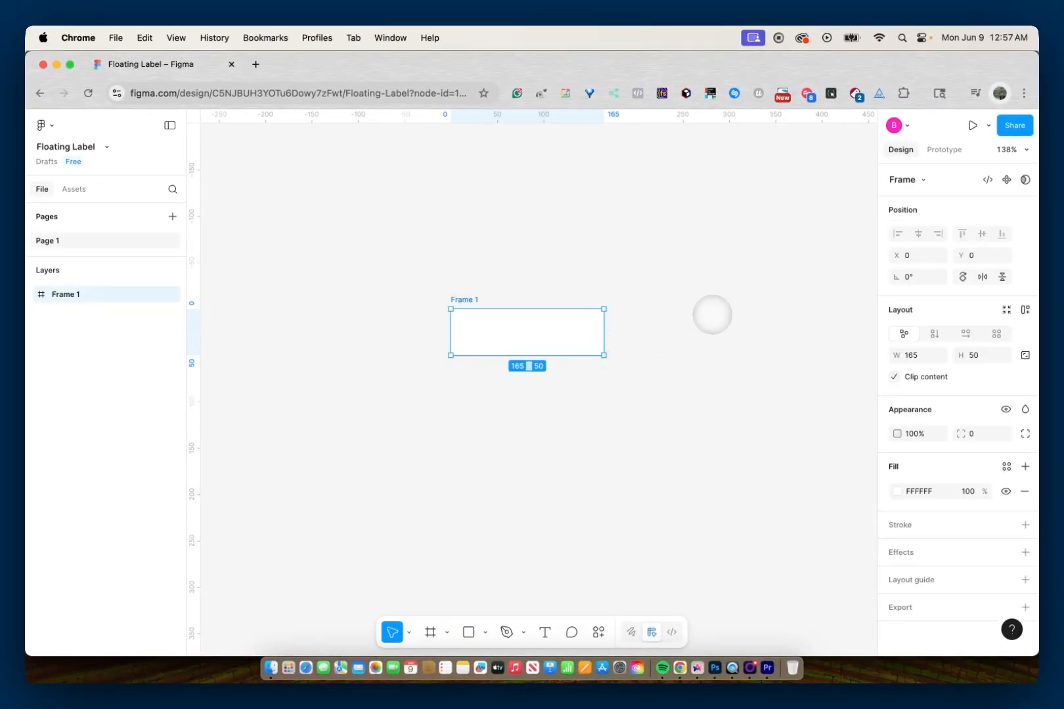
Set the frame's width to 384 and its height to 48
left_click(910, 355)
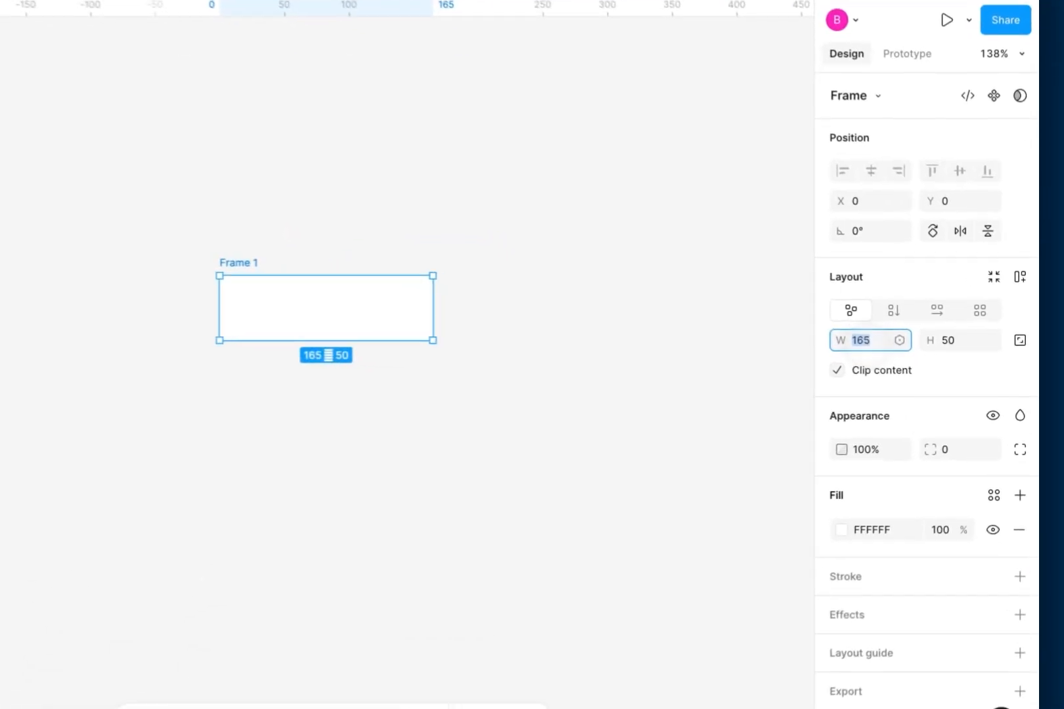
type("384")
key("Return")
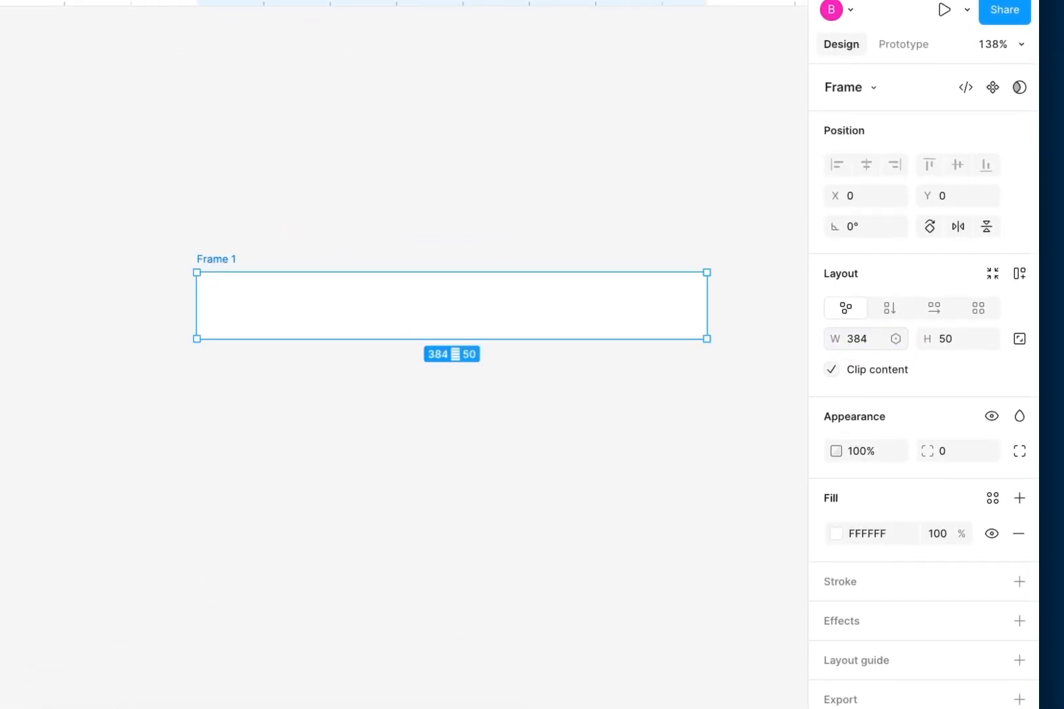
left_click(943, 339)
type("48")
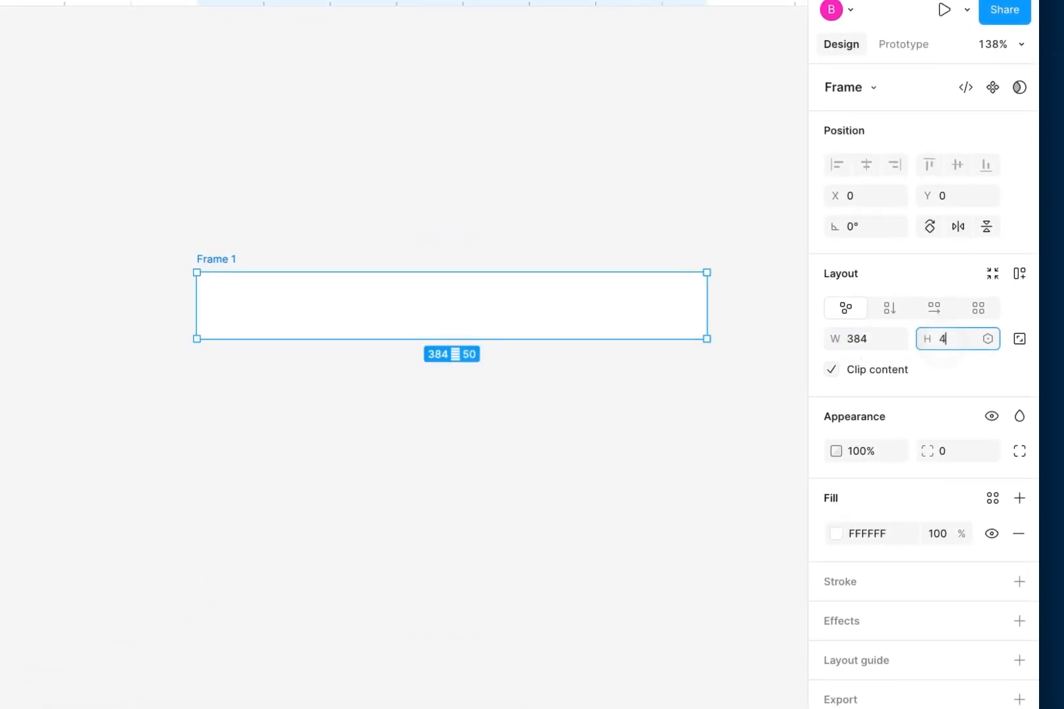
key("Return")
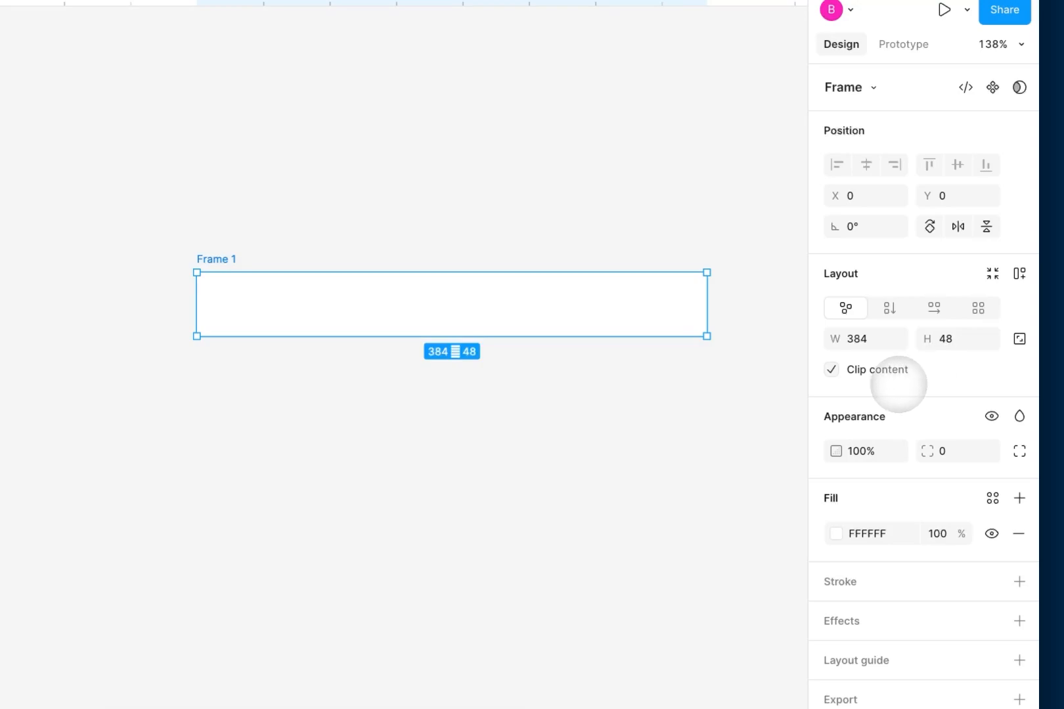
Turn off content clipping for the frame and set its corner radius to 5
left_click(831, 369)
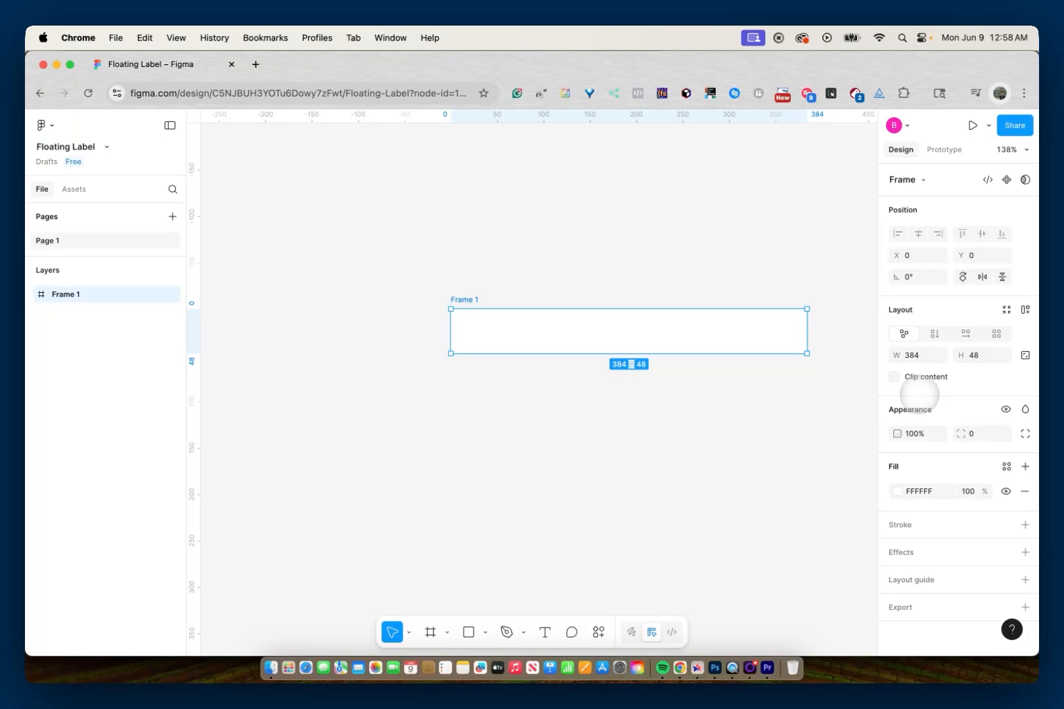
left_click(970, 433)
type("5")
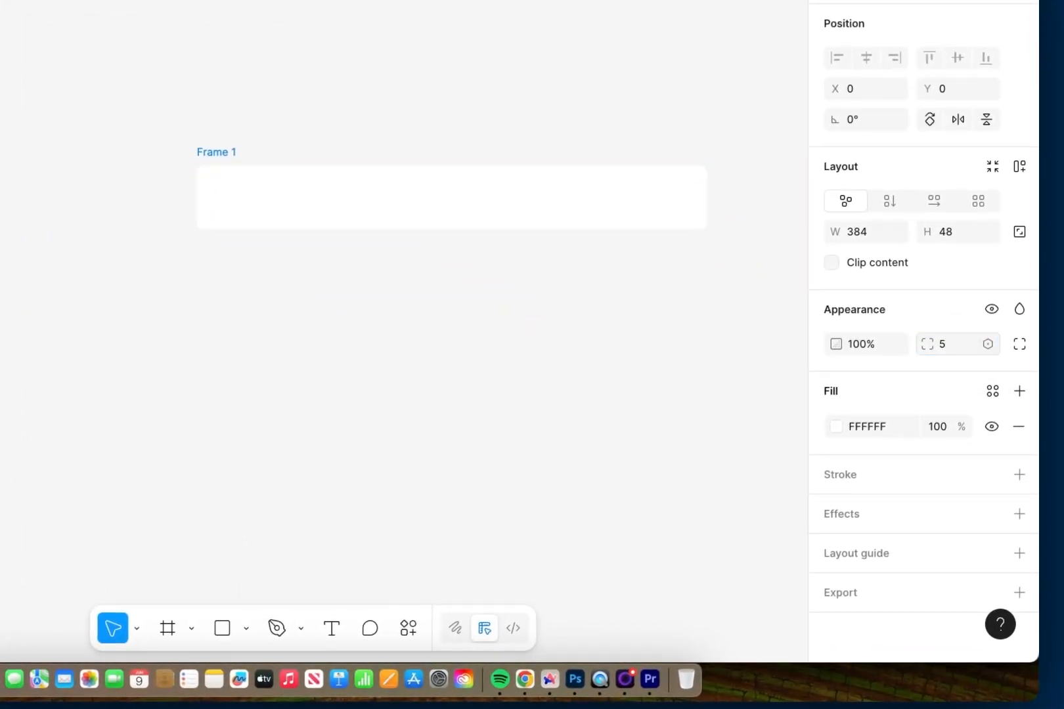
key("Return")
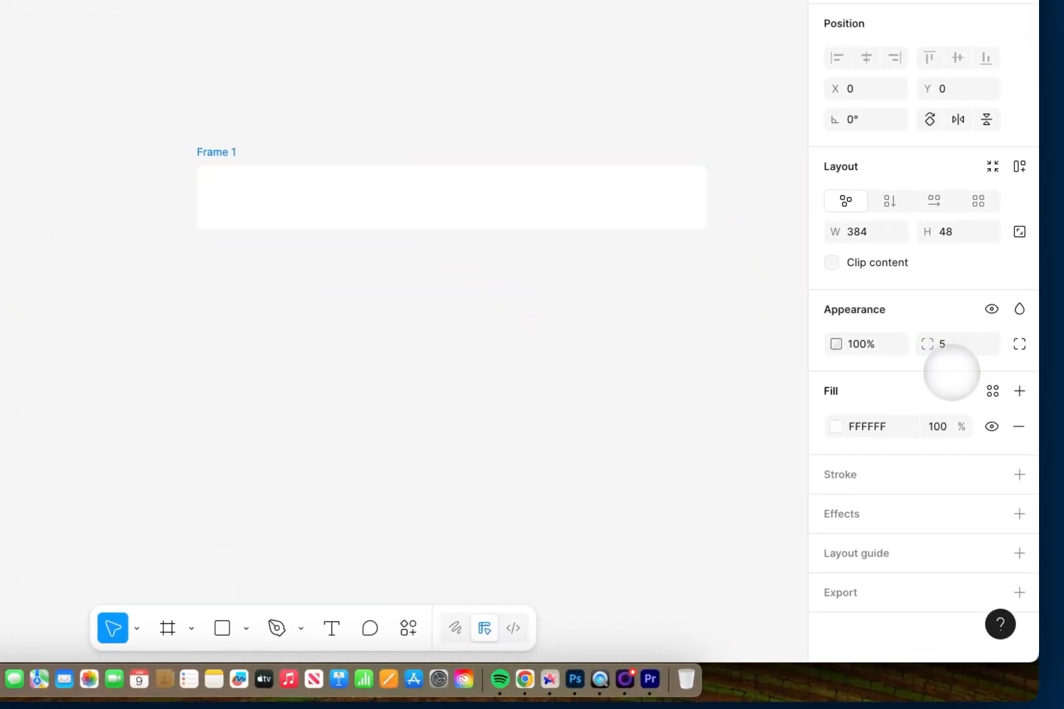
Add a centre-aligned stroke to the frame and set its colour to 09365D
left_click(860, 474)
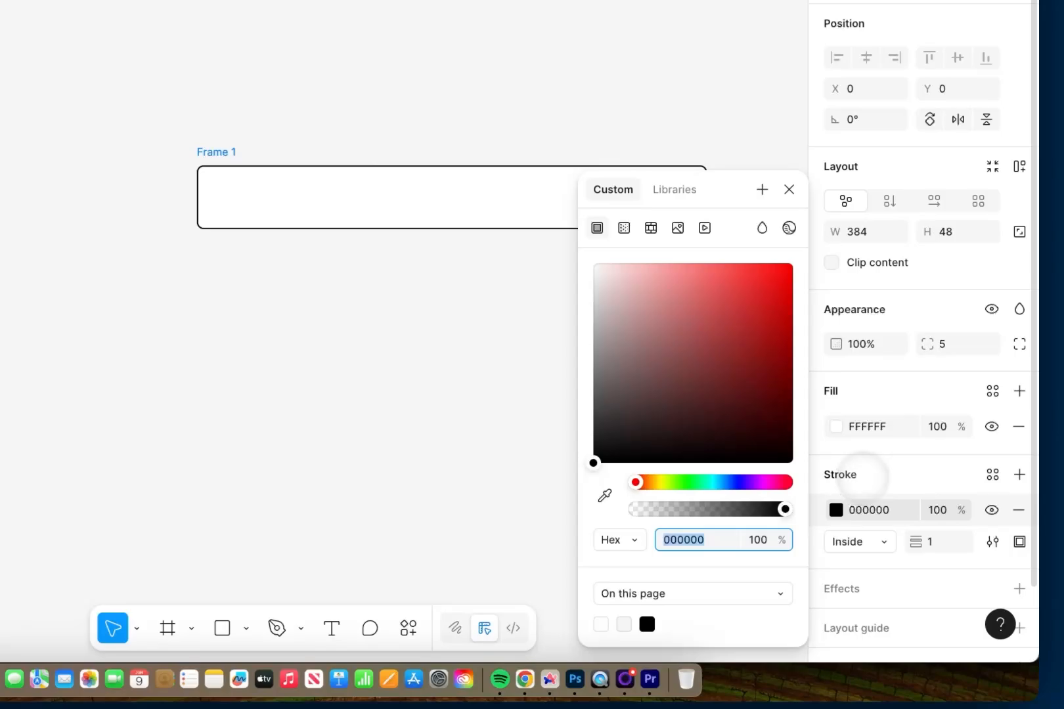
left_click(850, 541)
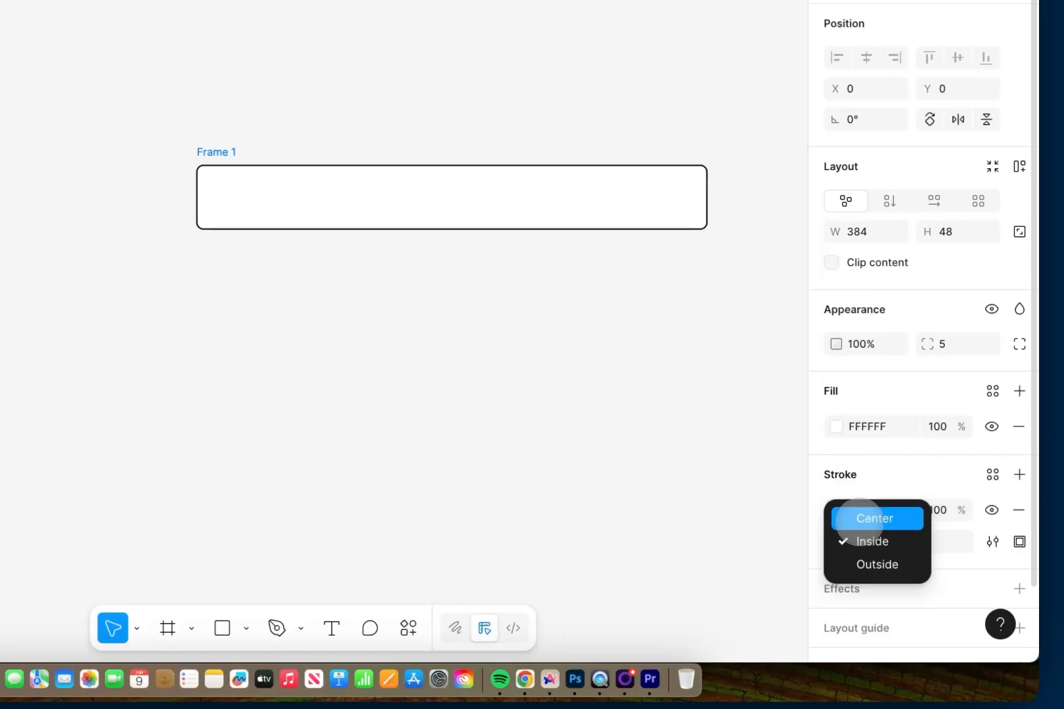
left_click(867, 516)
left_click(861, 509)
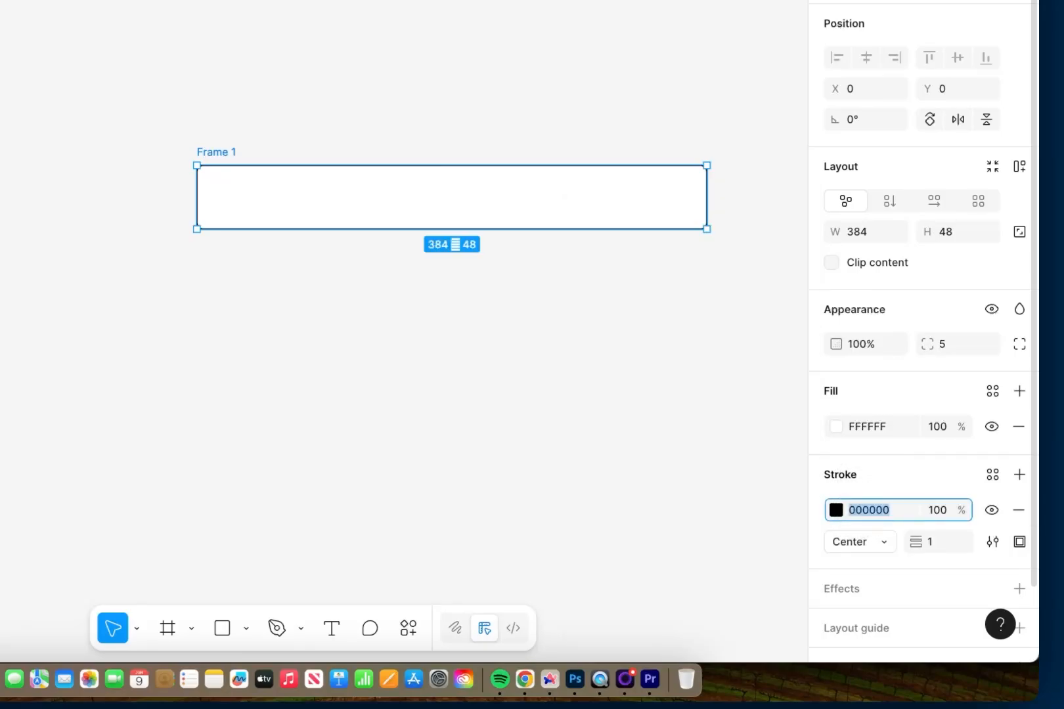
type("09365d")
key("Return")
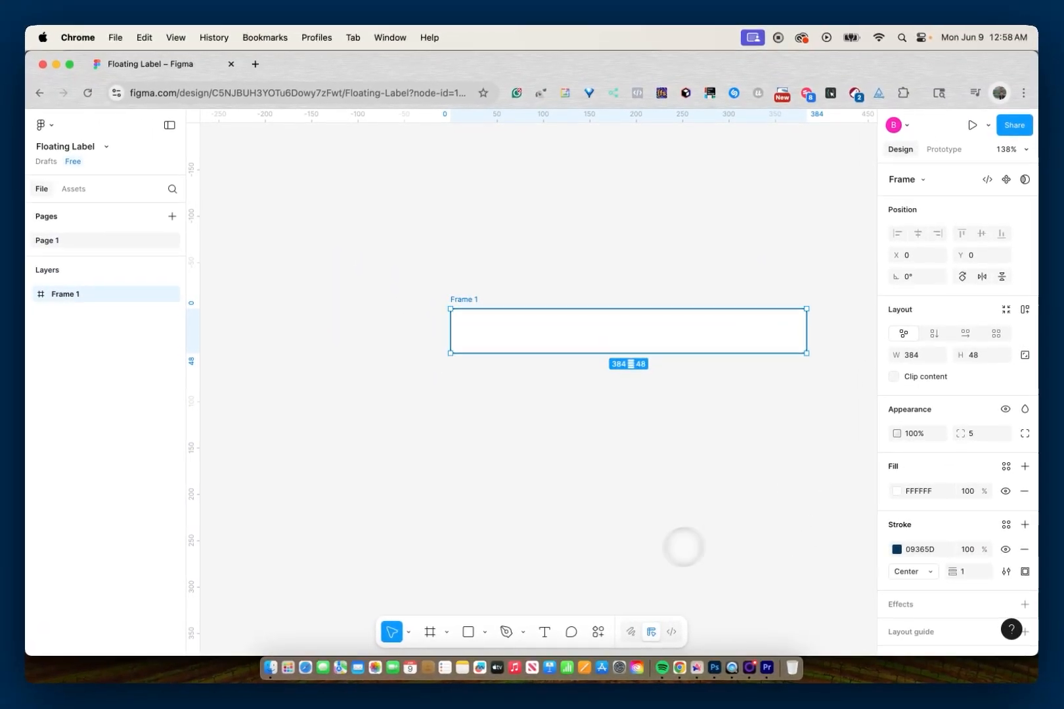
Draw a colour swatch rectangle about 27 by 59 to the left of the frame and fill it with 09365D
left_click(466, 632)
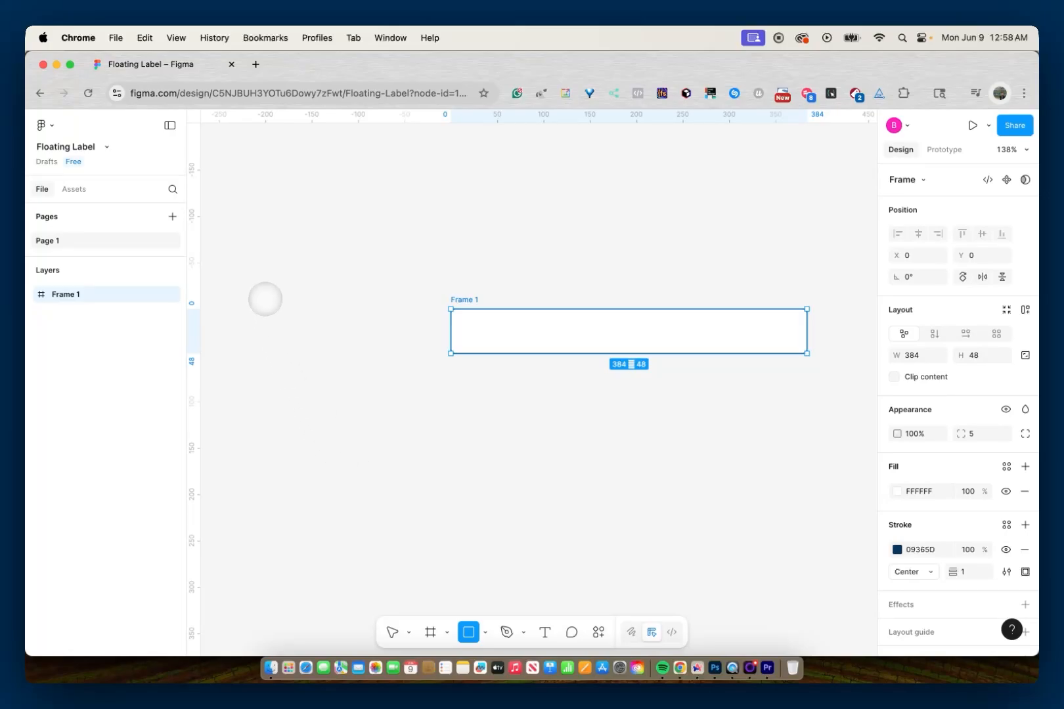
mouse_move(266, 299)
left_mouse_down()
mouse_move(251, 357)
mouse_move(241, 353)
left_mouse_up()
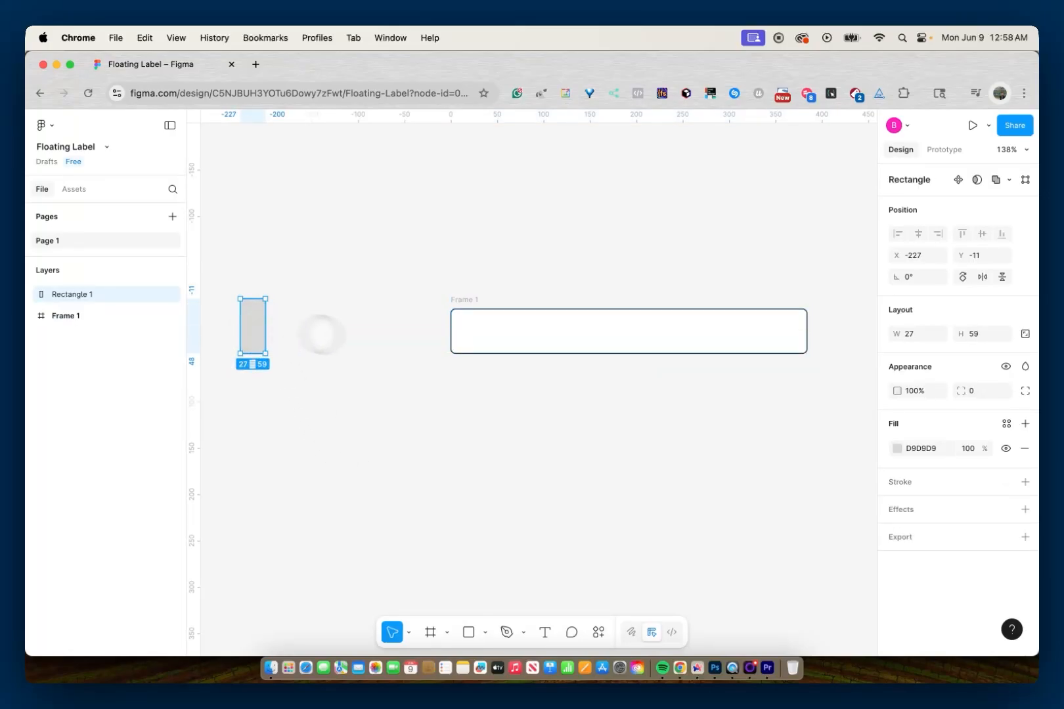
left_click(922, 448)
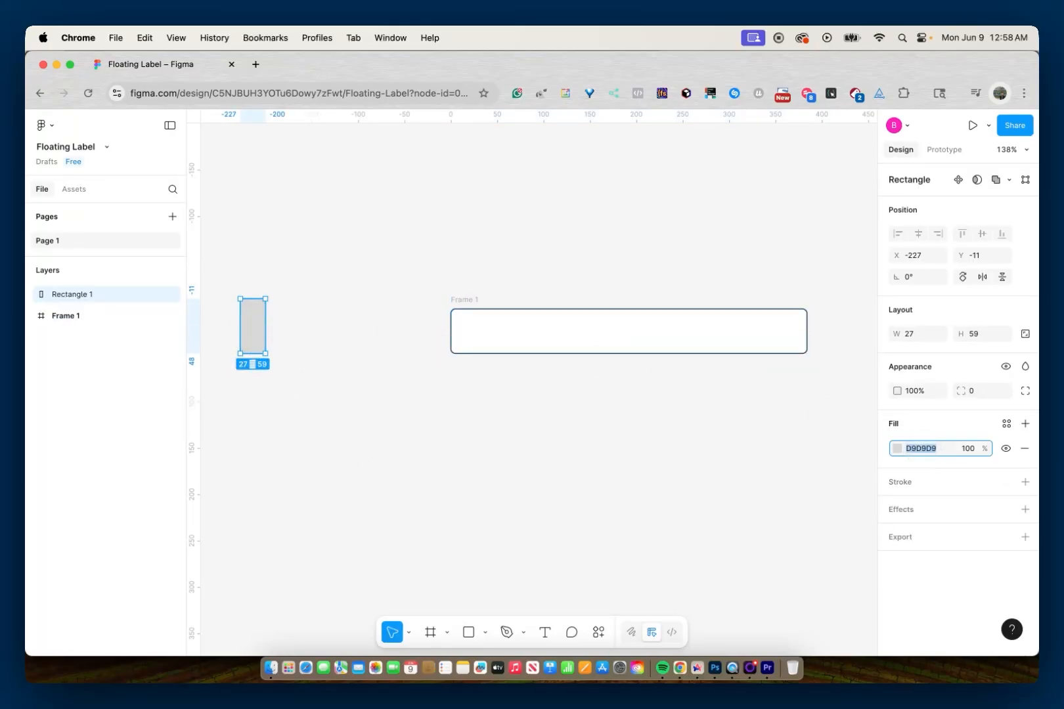
type("09365d")
key("Return")
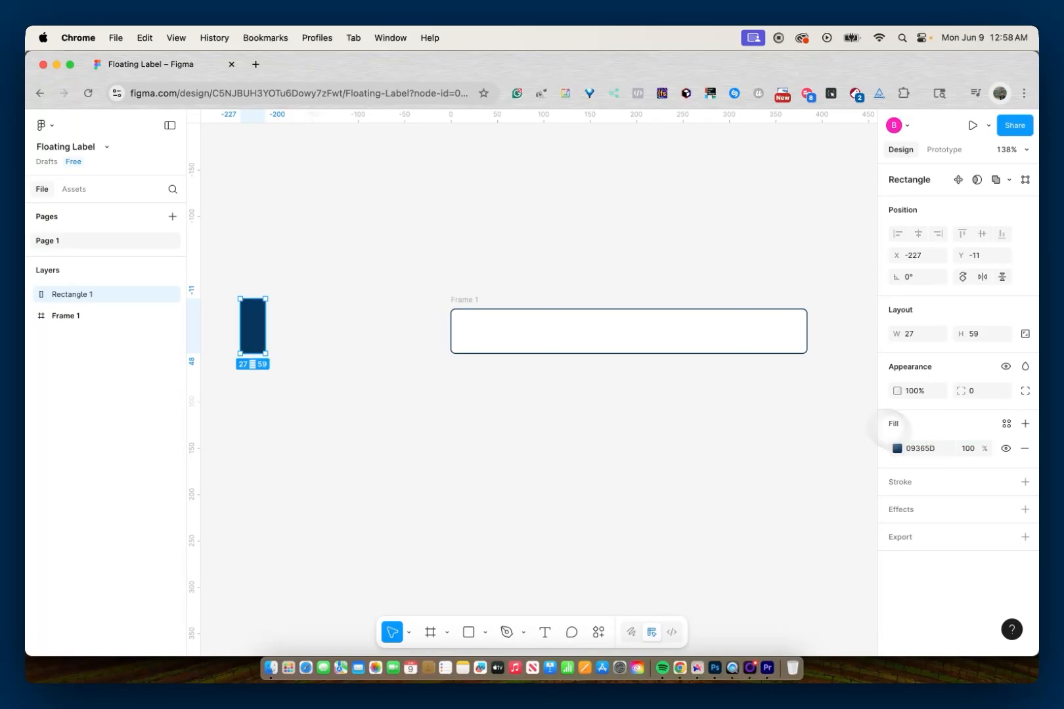
Move the frame about 35 px to the left and give it horizontal auto layout with fixed width and height
left_click_drag(474, 300, 437, 297)
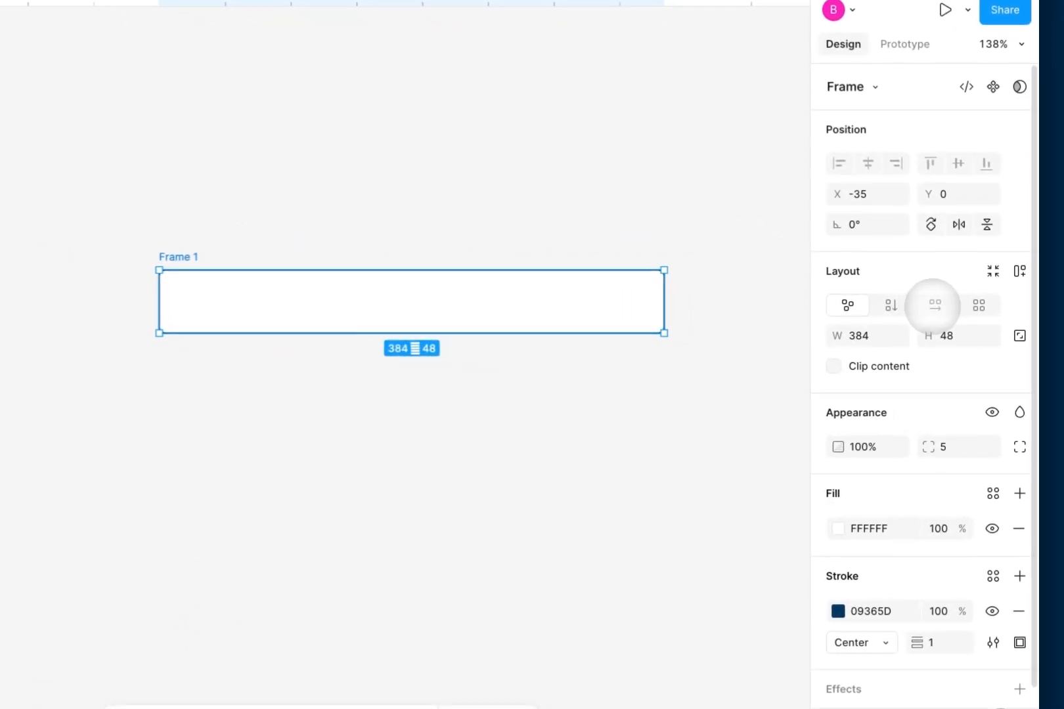
left_click(933, 305)
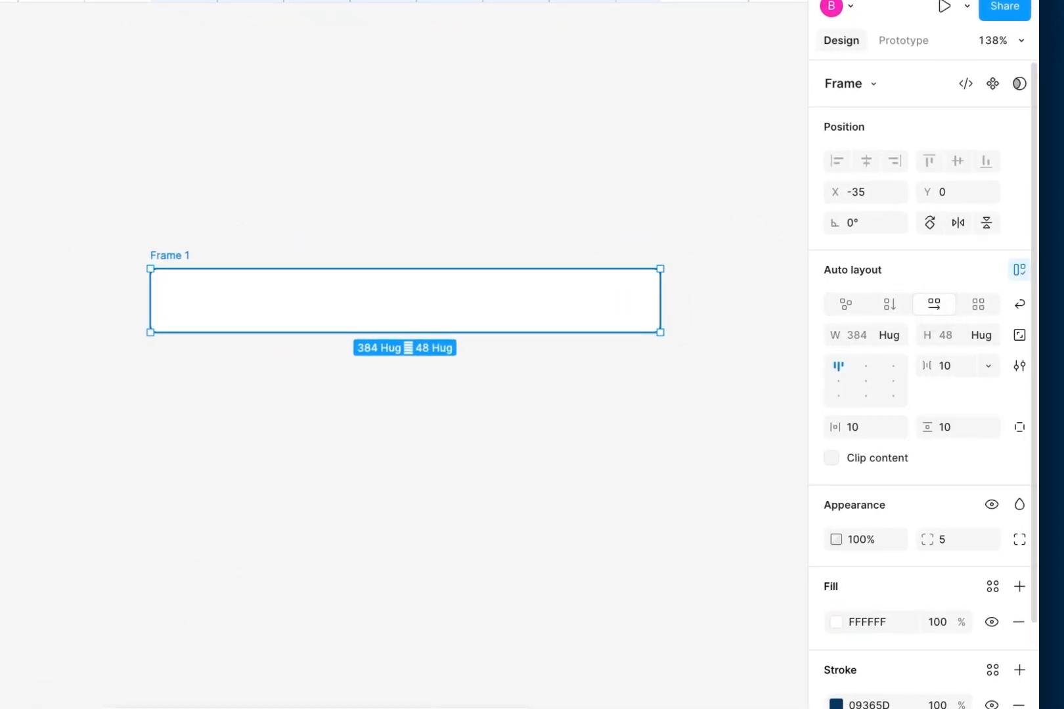
left_click(893, 334)
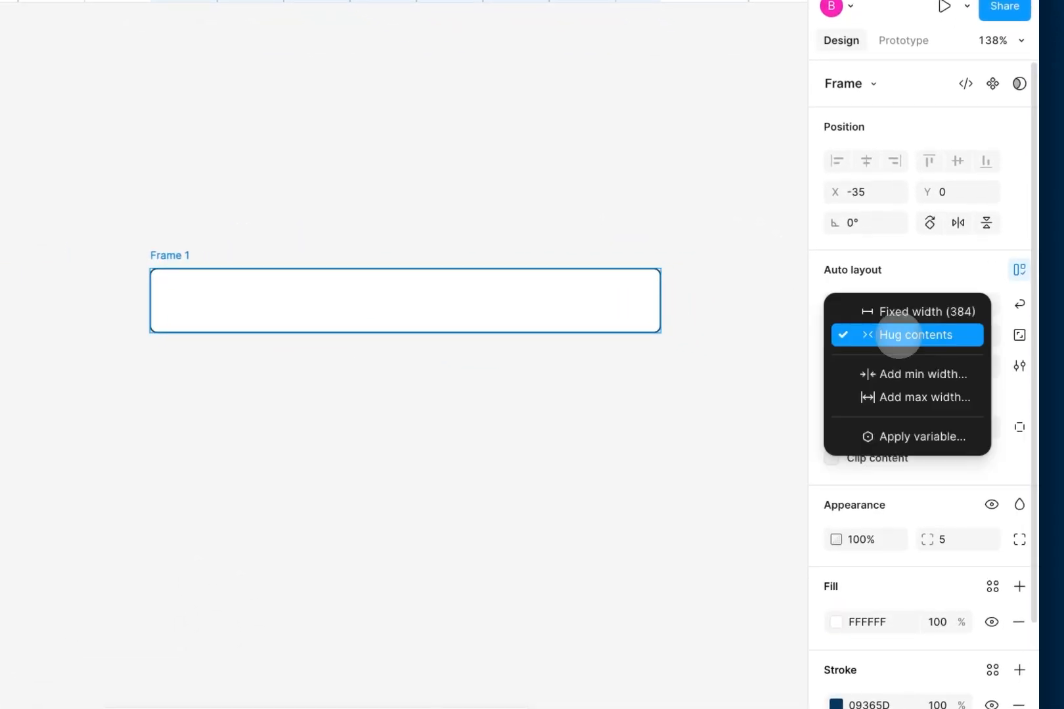
left_click(899, 312)
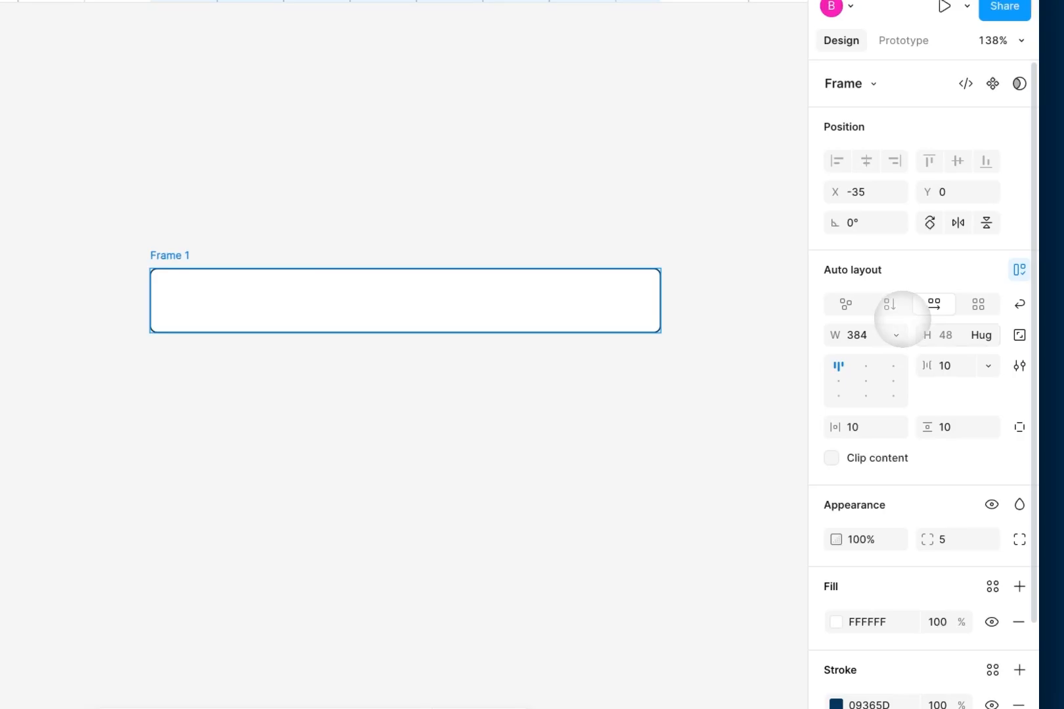
left_click(988, 335)
left_click(974, 310)
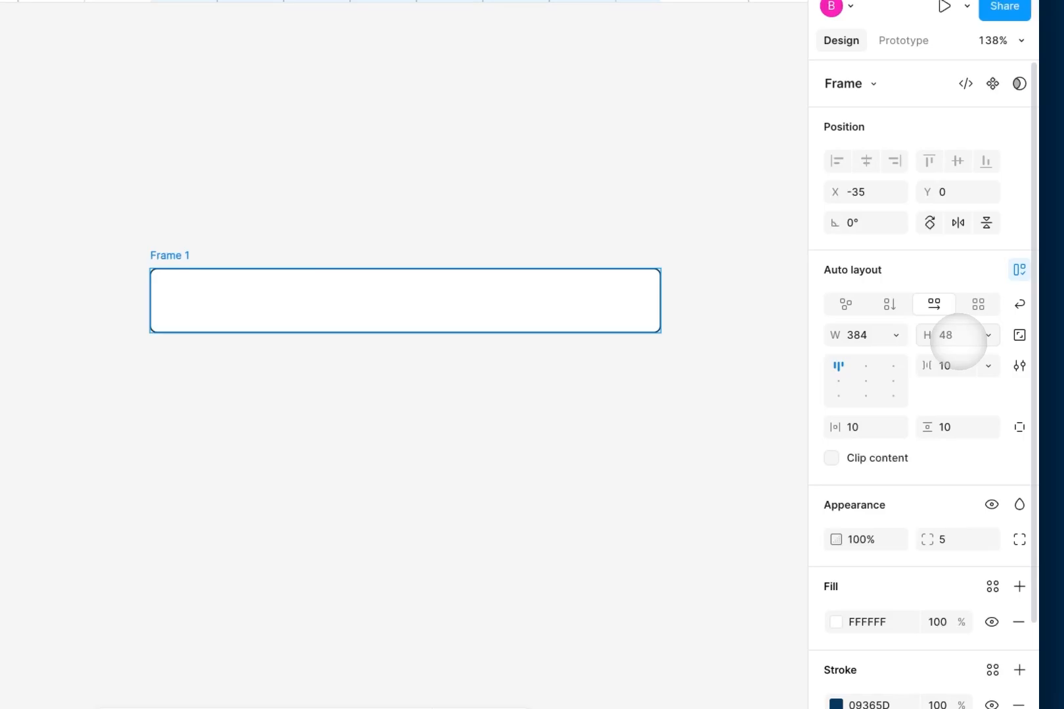
Align the frame's auto layout content to centre left, with horizontal and vertical padding of 12
left_click(843, 381)
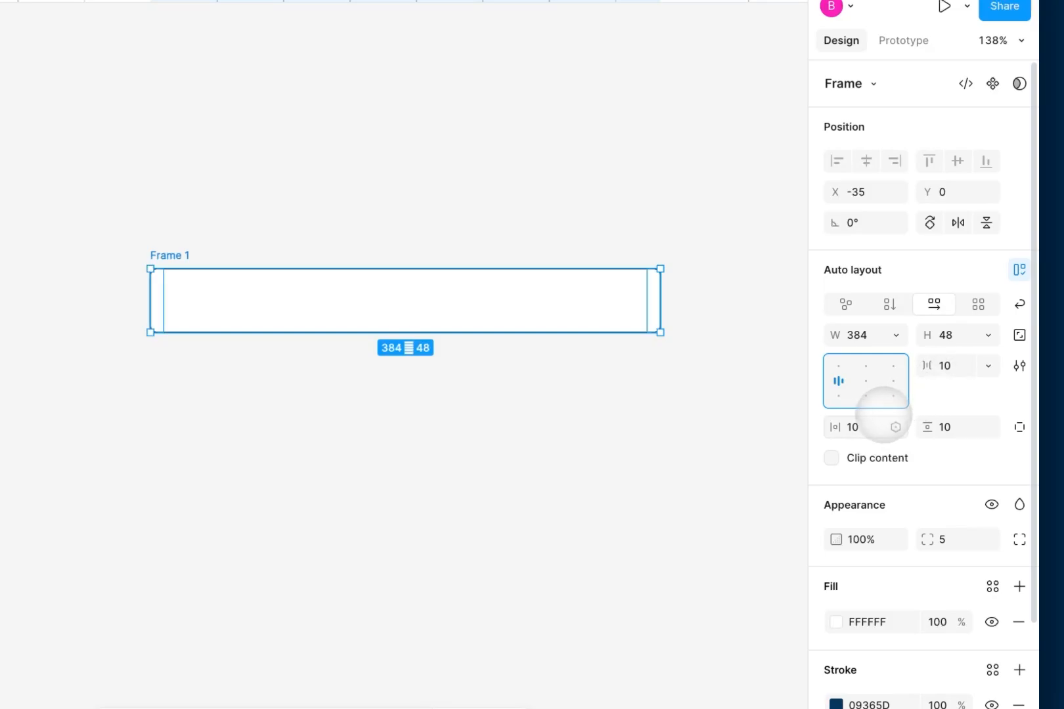
left_click(866, 427)
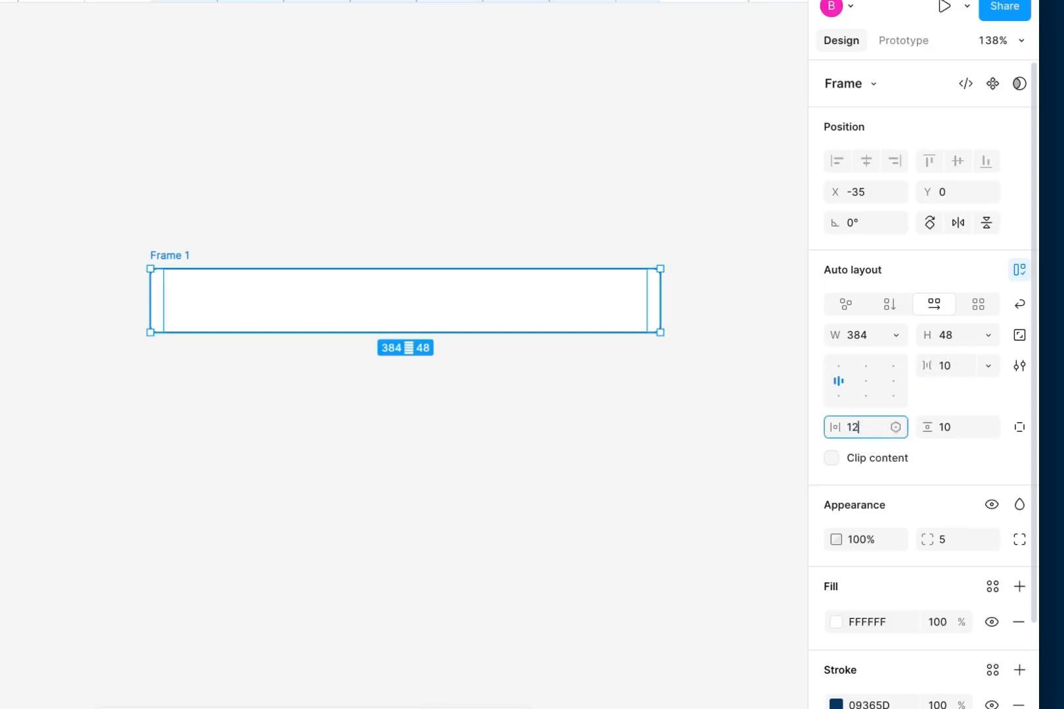
key("Return")
left_click(945, 427)
type("12")
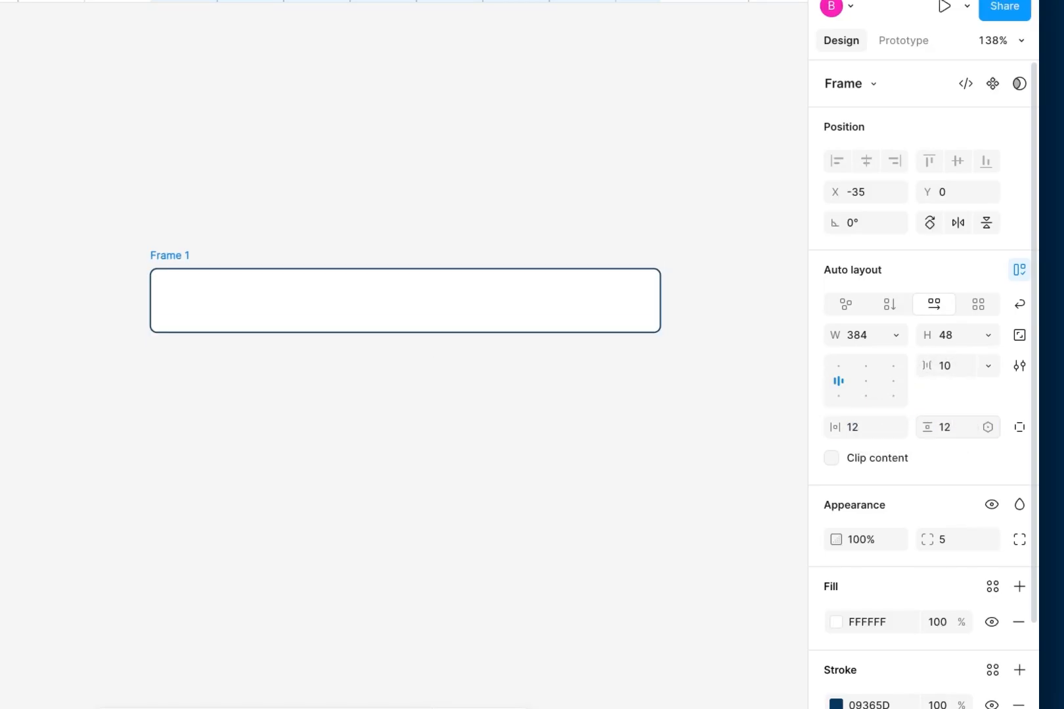
key("Return")
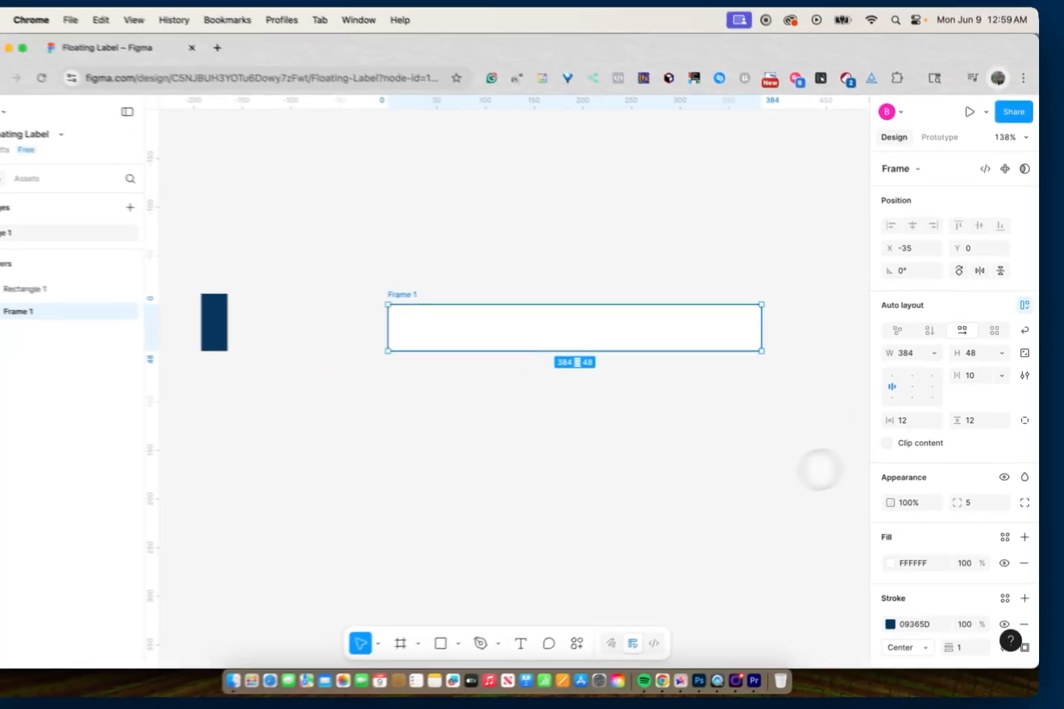
Add the text "Your Name" on the canvas below the frame
left_click(520, 643)
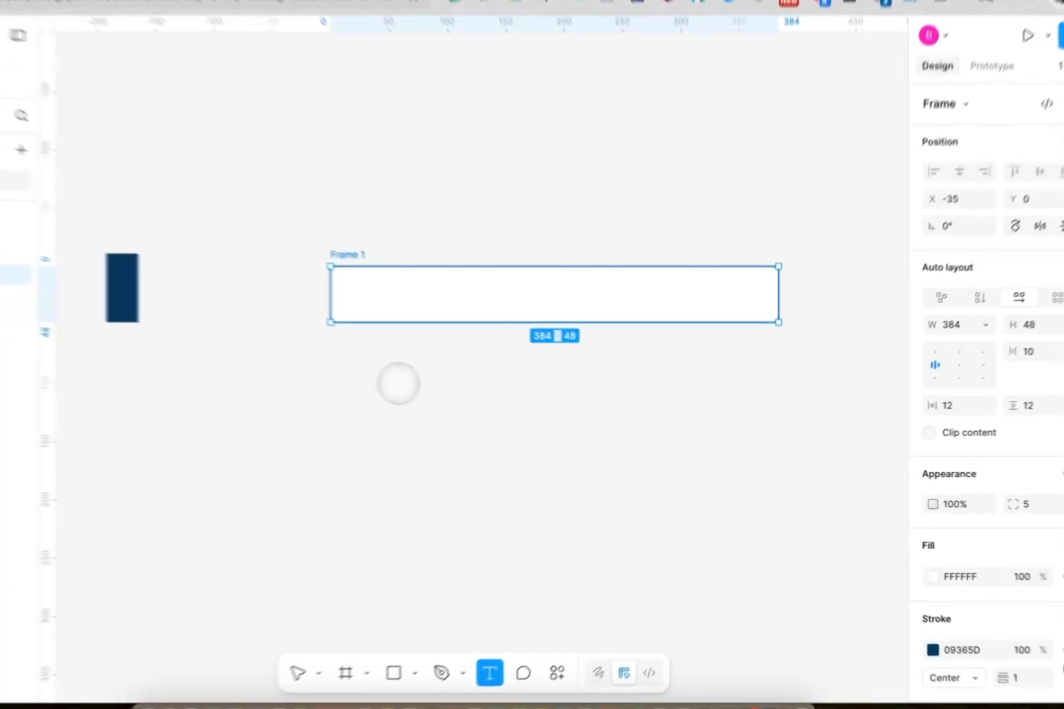
left_click(472, 402)
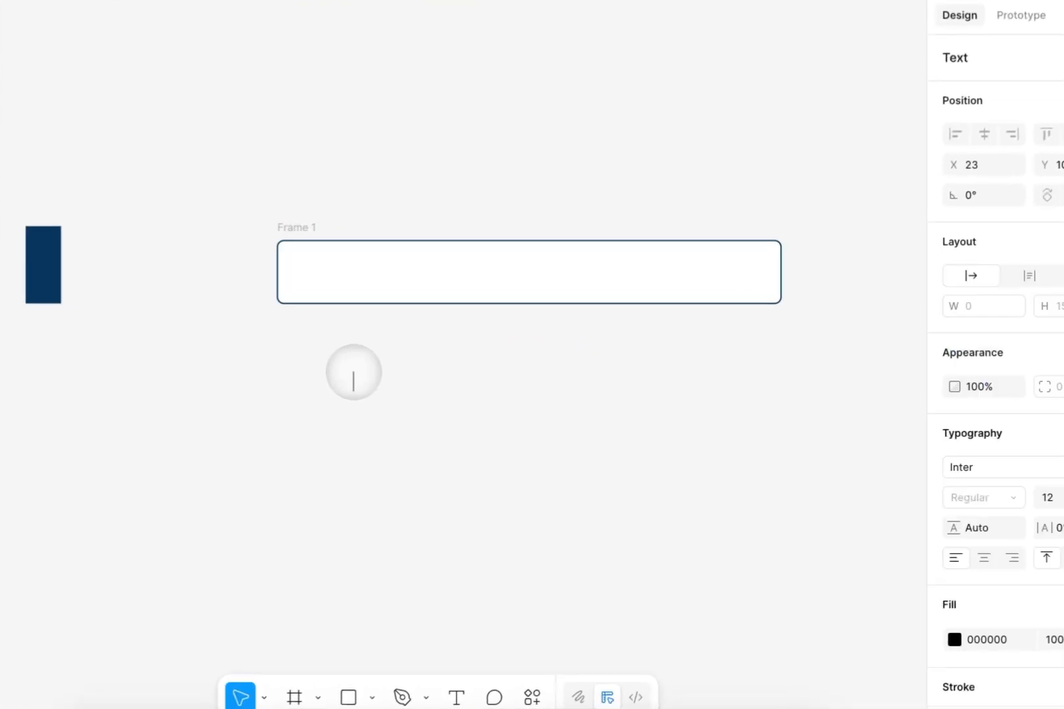
type("Your")
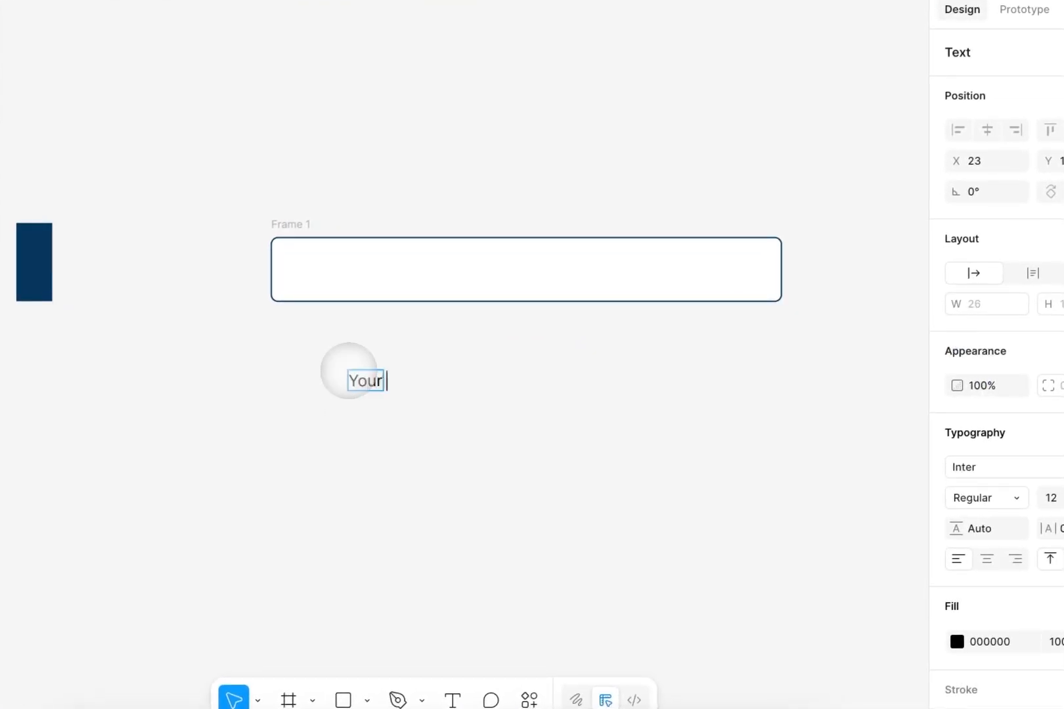
type(" Name")
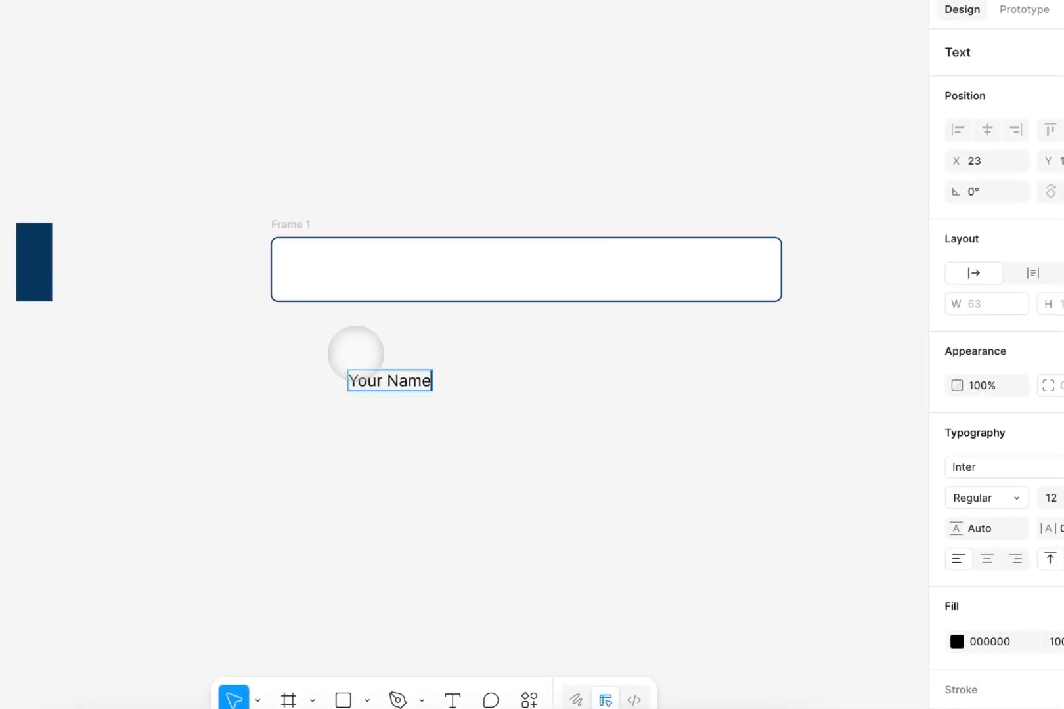
key("Escape")
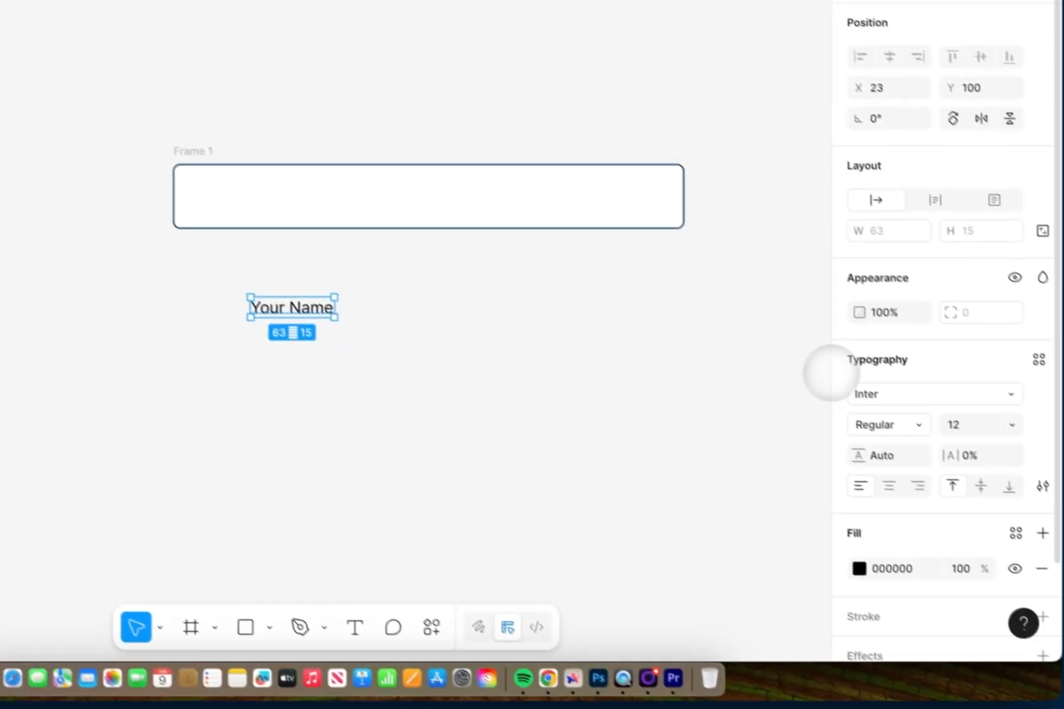
Set the "Your Name" text to font size 16 with a line height of 100%
left_click(1011, 425)
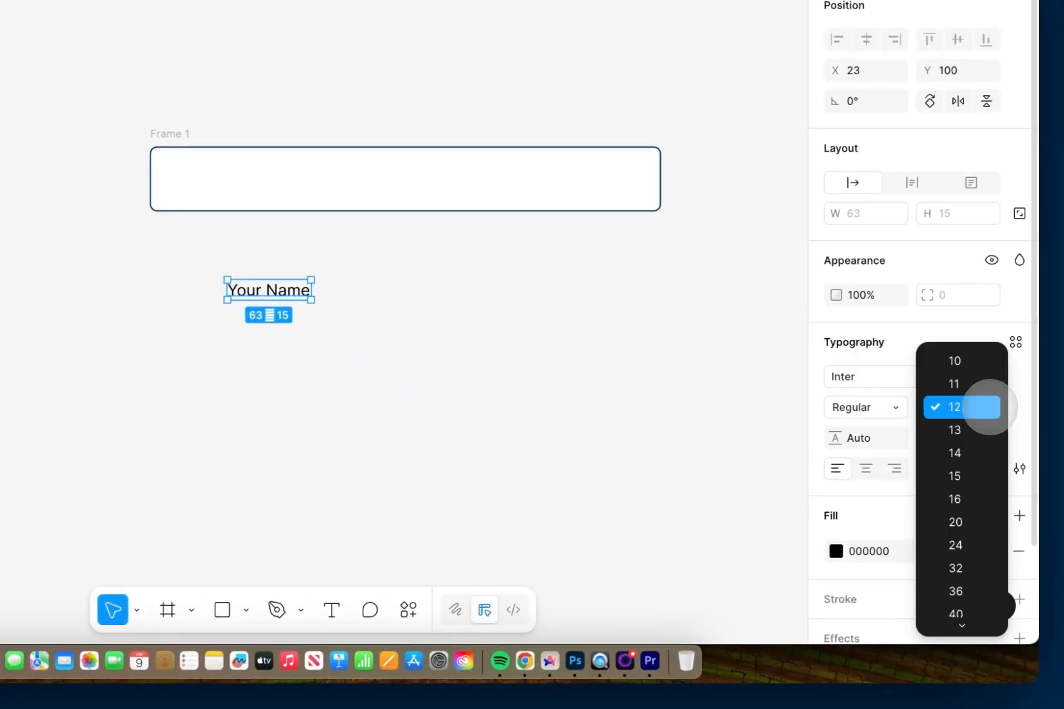
left_click(968, 498)
left_click(860, 438)
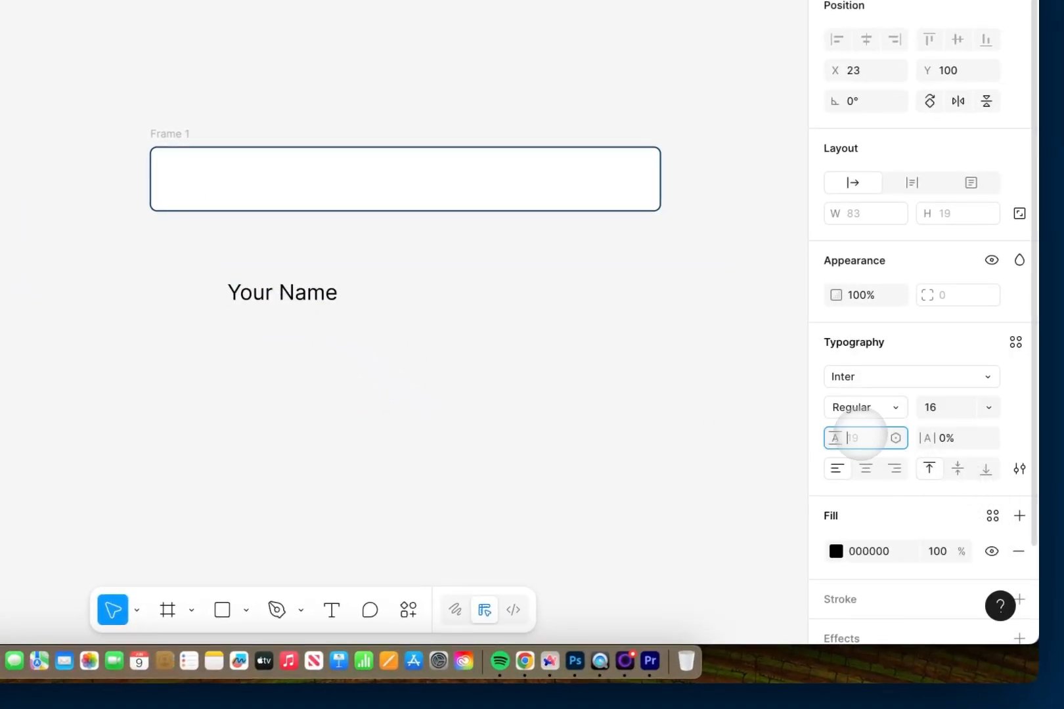
type("100")
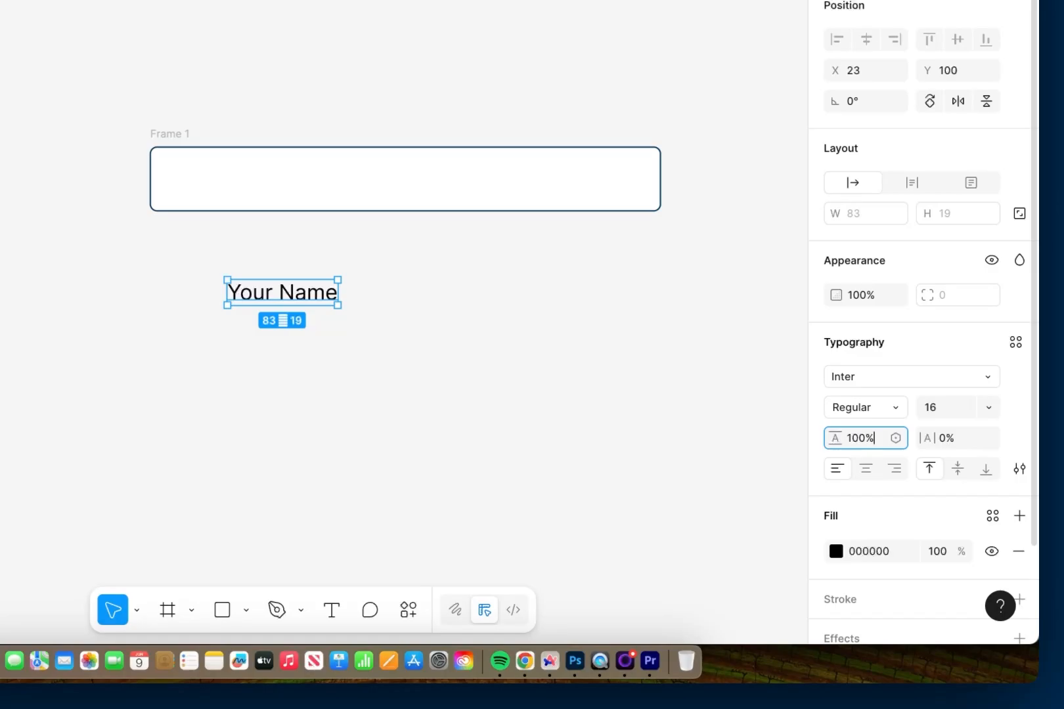
type("%")
key("Return")
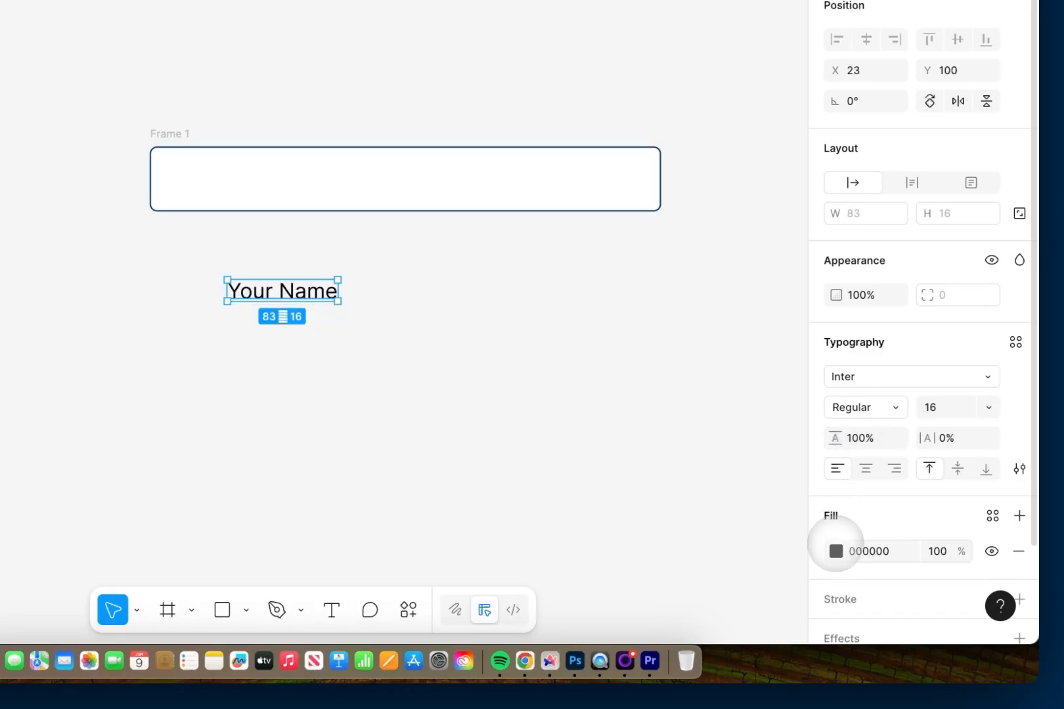
Fill the "Your Name" text with the dark blue 09365D and move it into the frame
left_click(836, 551)
left_click(601, 606)
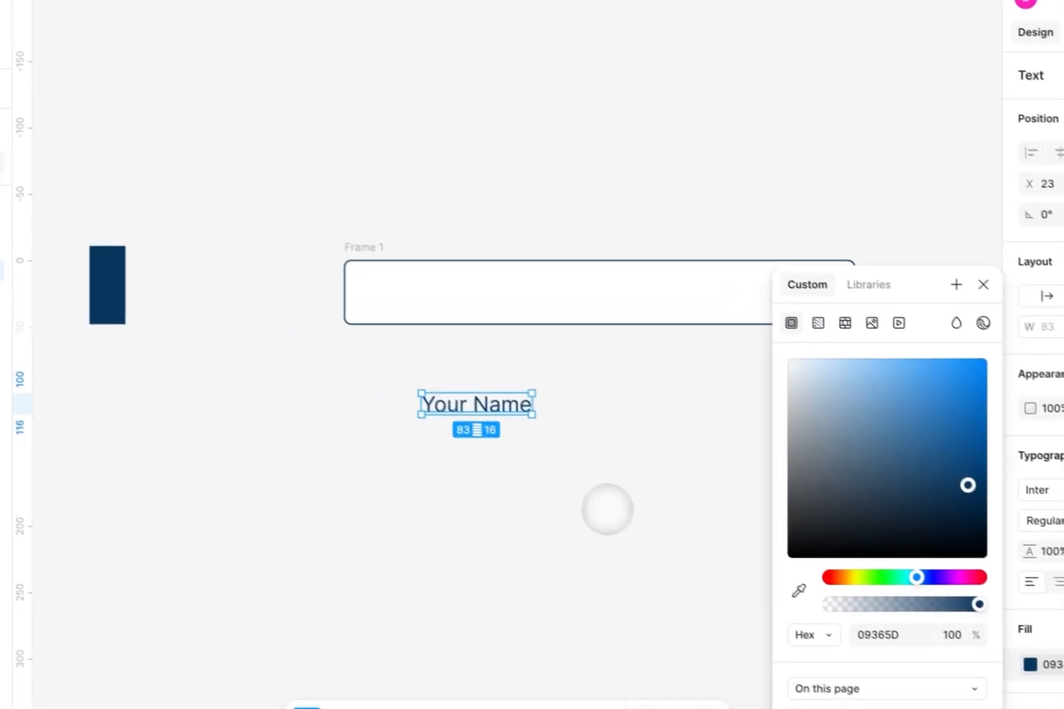
left_click(608, 509)
mouse_move(475, 396)
left_mouse_down()
mouse_move(482, 375)
mouse_move(453, 291)
left_mouse_up()
left_click(456, 378)
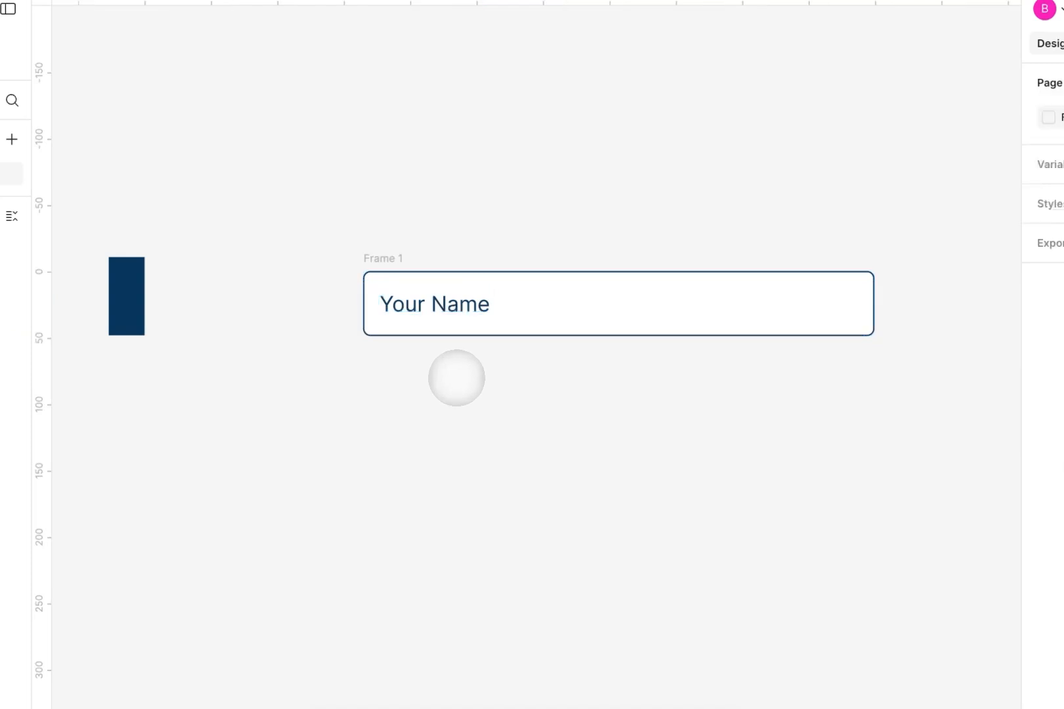
Rename the input field's frame as "Step 1"
left_click(405, 276)
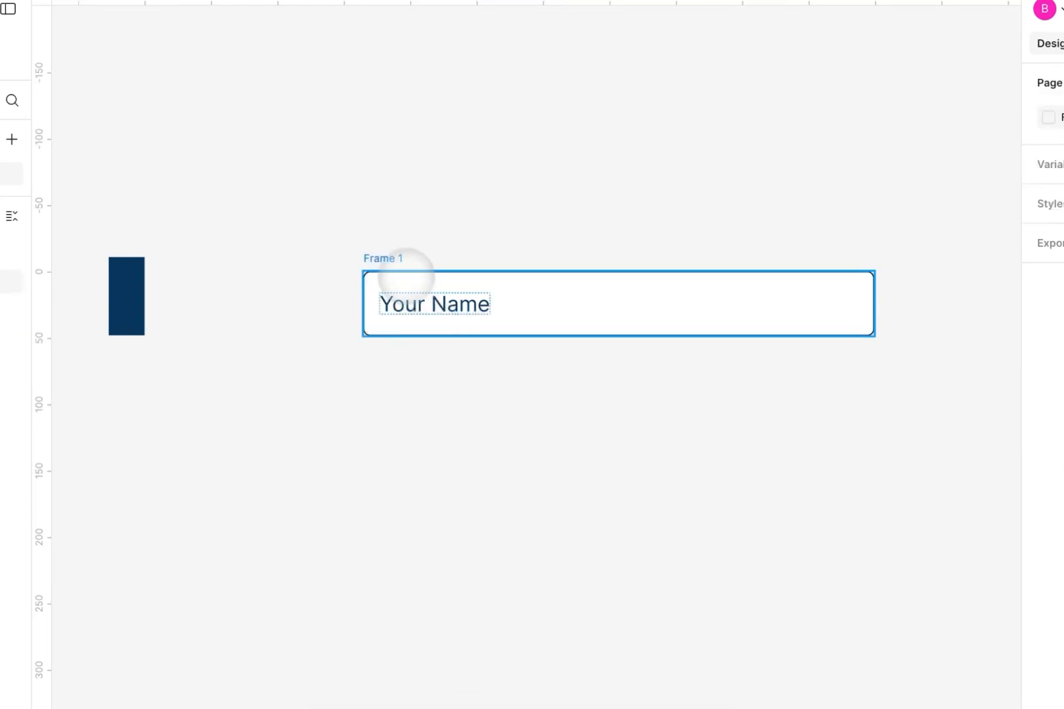
left_click(394, 258)
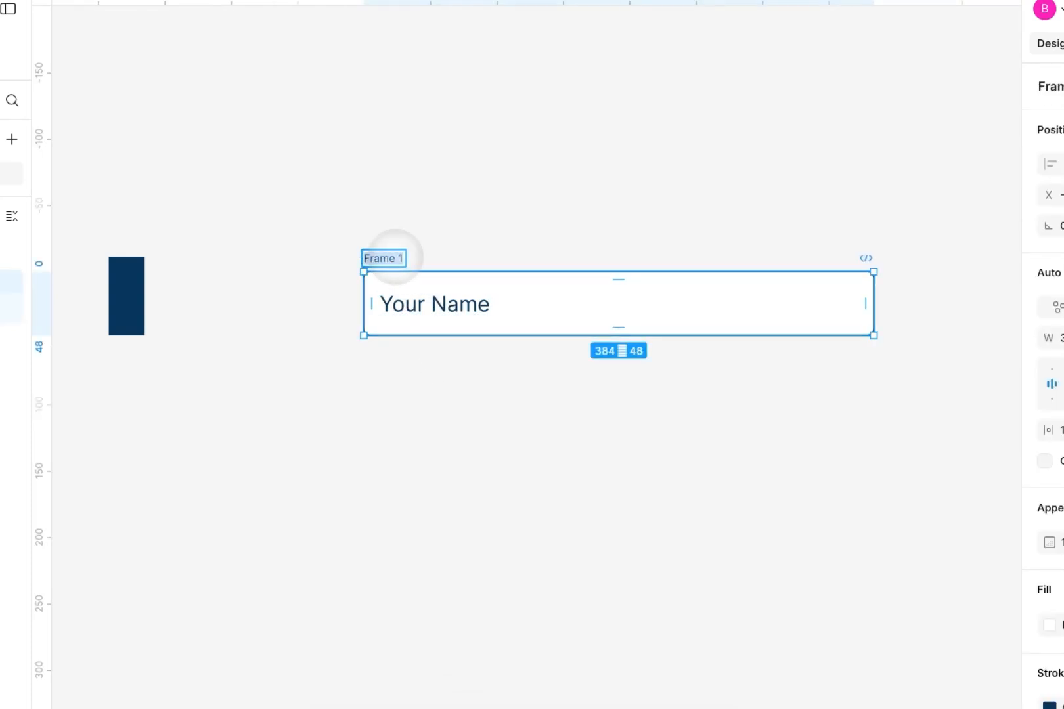
type("Step 1")
key("Return")
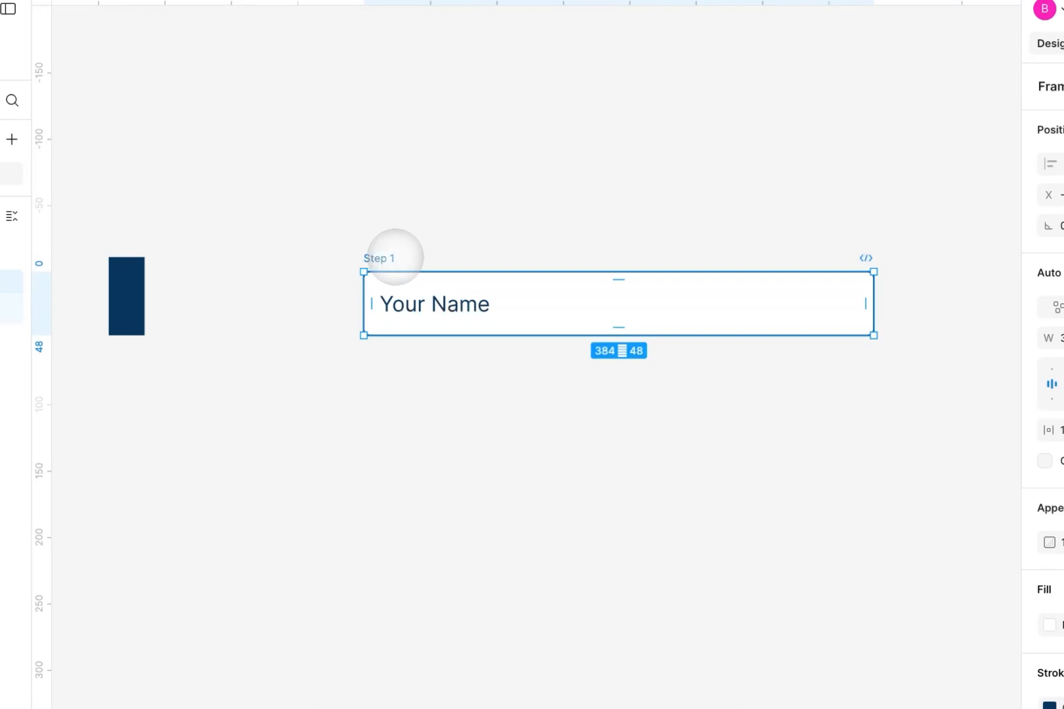
left_click(394, 152)
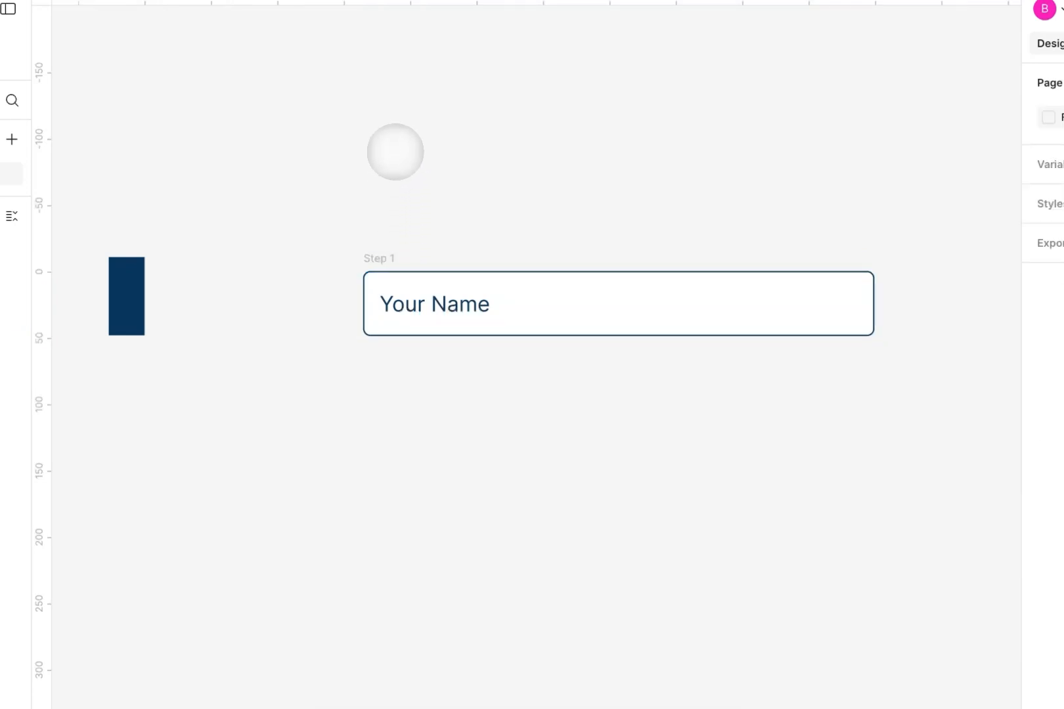
Duplicate the Step 1 frame directly below the original and set the copy's "Your Name" text to font size 10
left_click(387, 255)
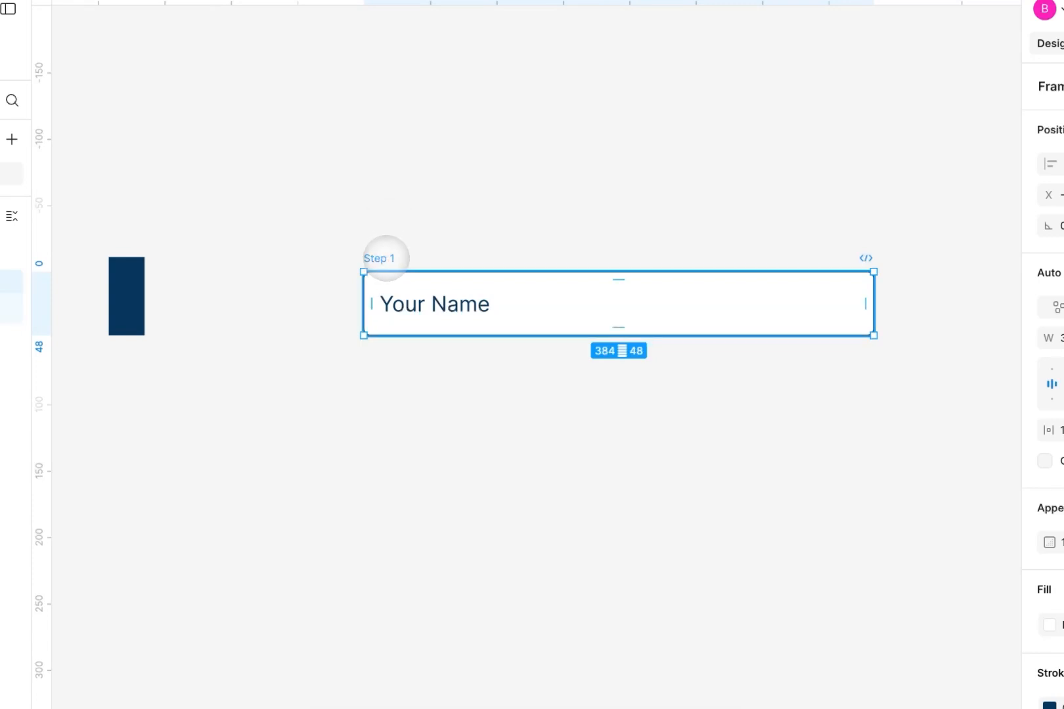
left_click_drag(385, 274, 385, 360)
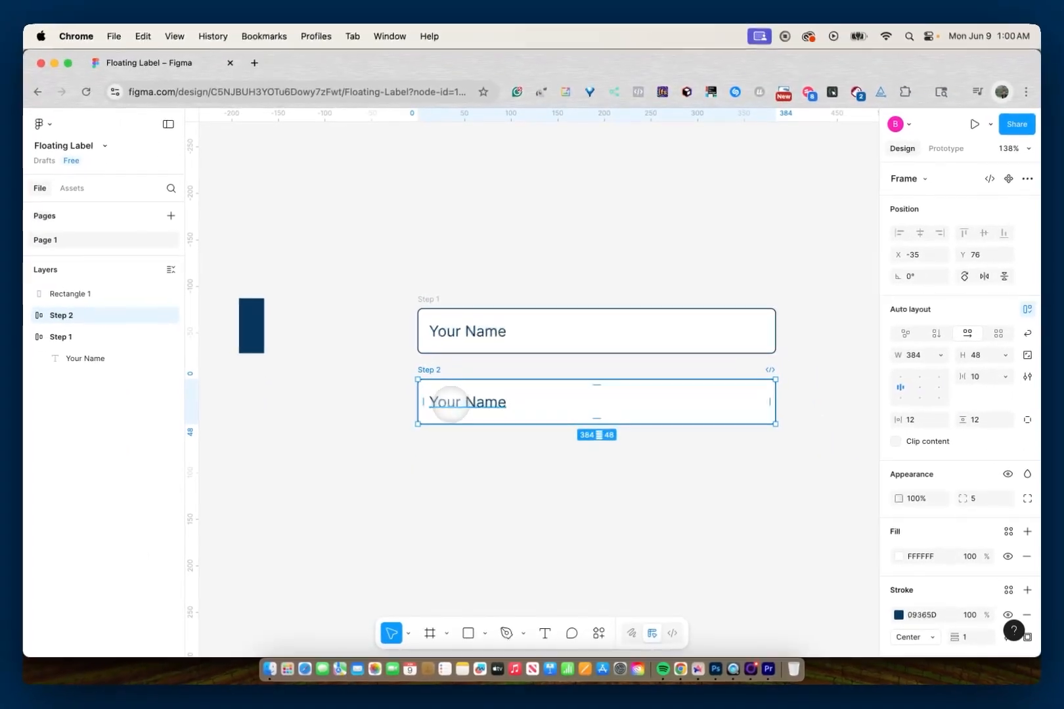
left_click(449, 402)
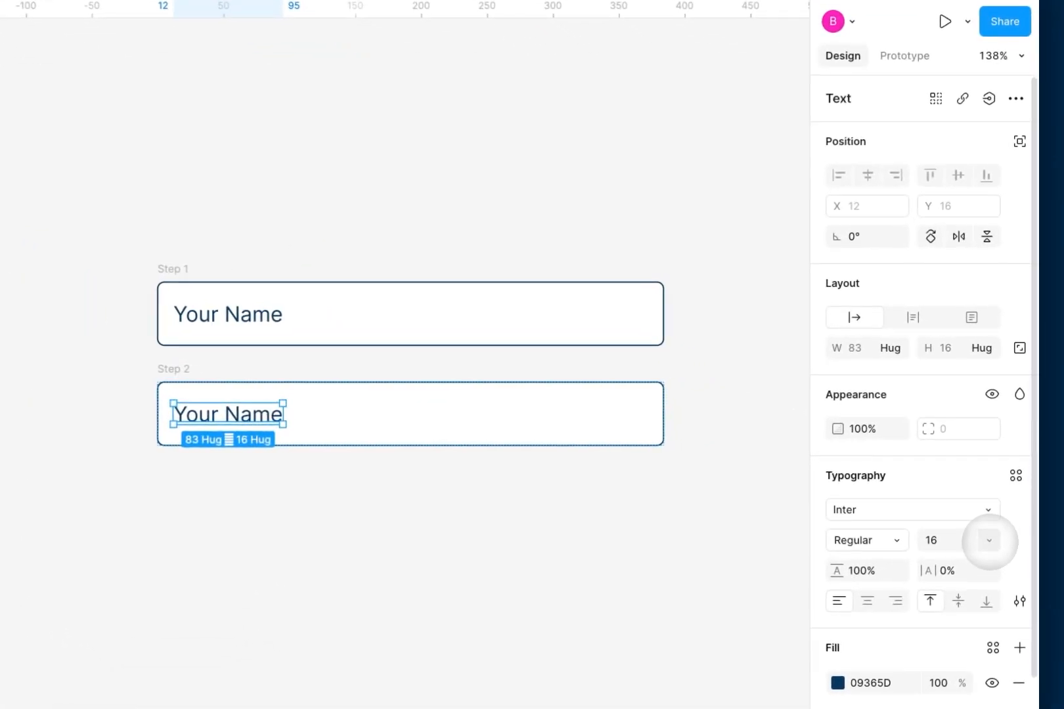
left_click(1004, 491)
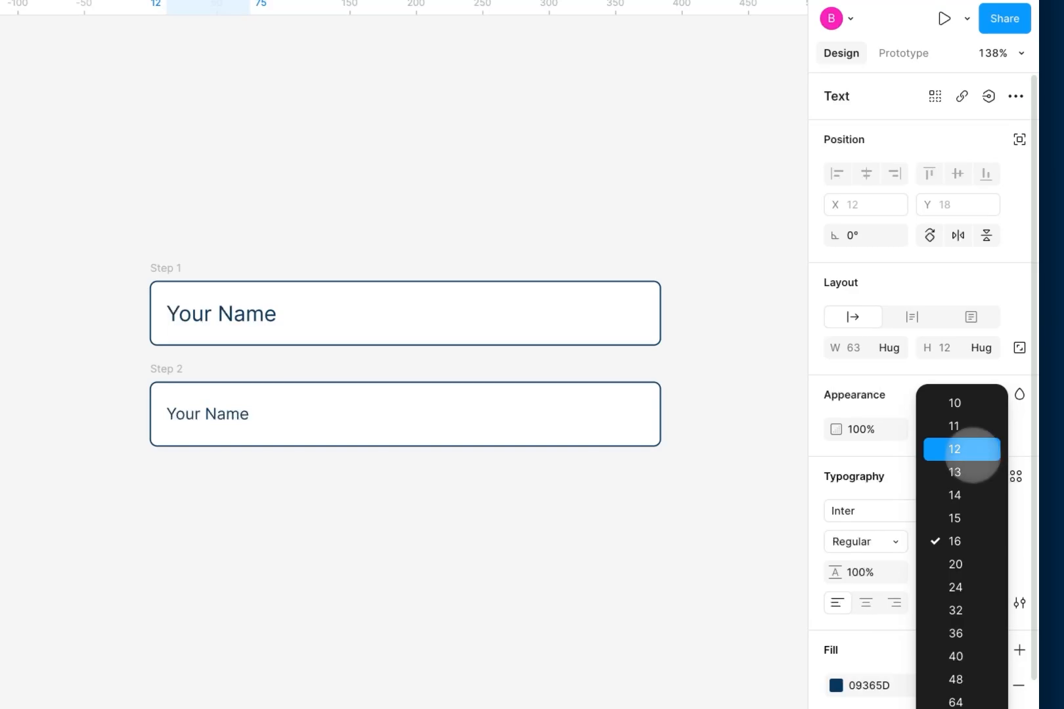
left_click(977, 403)
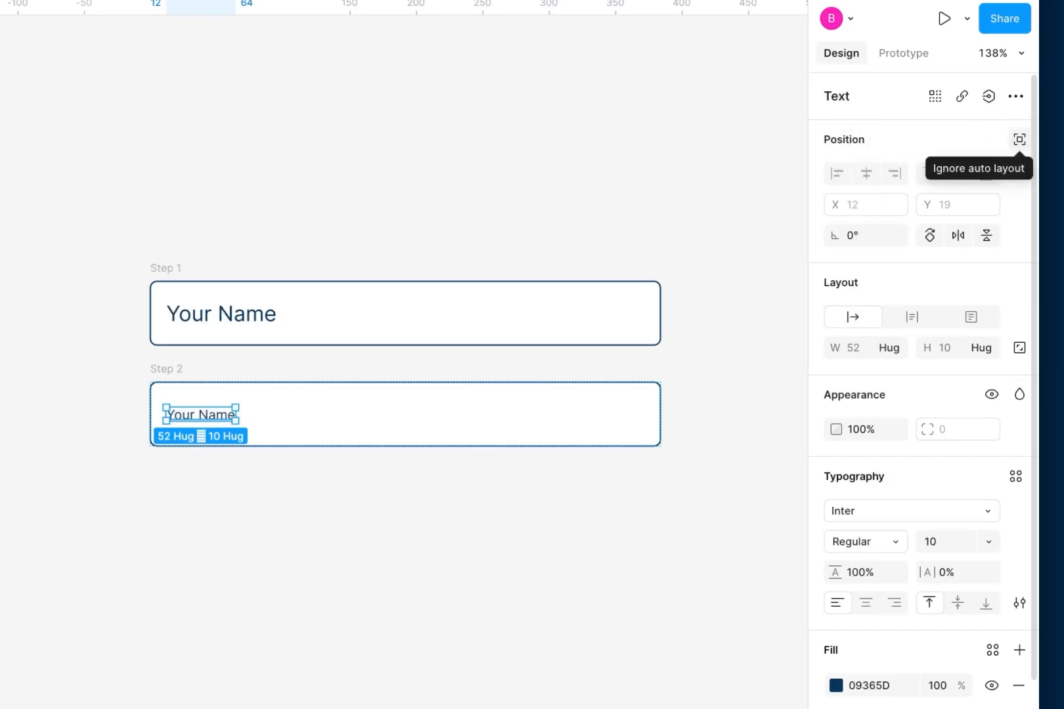
Make the Step 2 label ignore auto layout and move it onto the frame's upper border at X 12, Y -6
left_click(1019, 139)
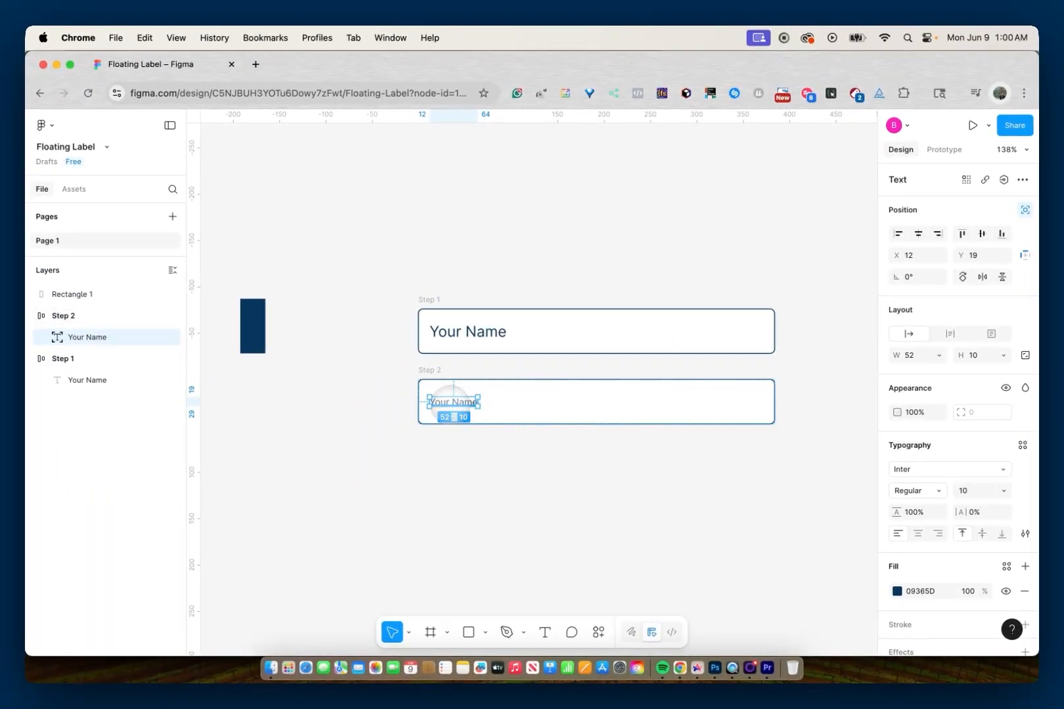
left_click_drag(453, 399, 449, 391)
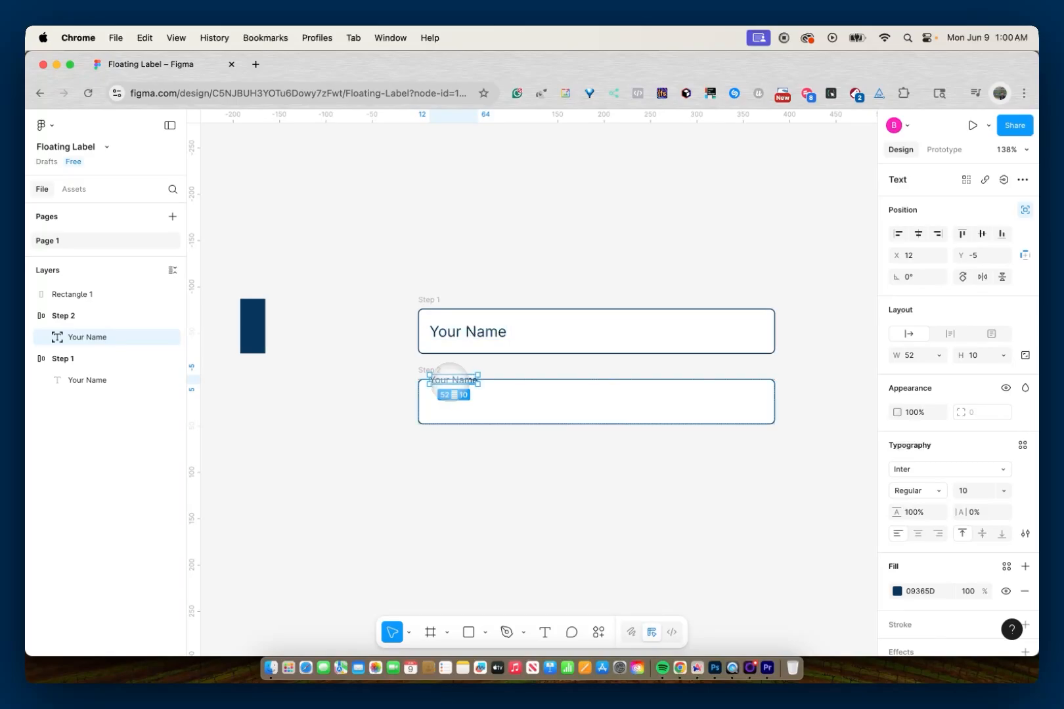
scroll(450, 381, "up", 10)
scroll(450, 378, "up", 5)
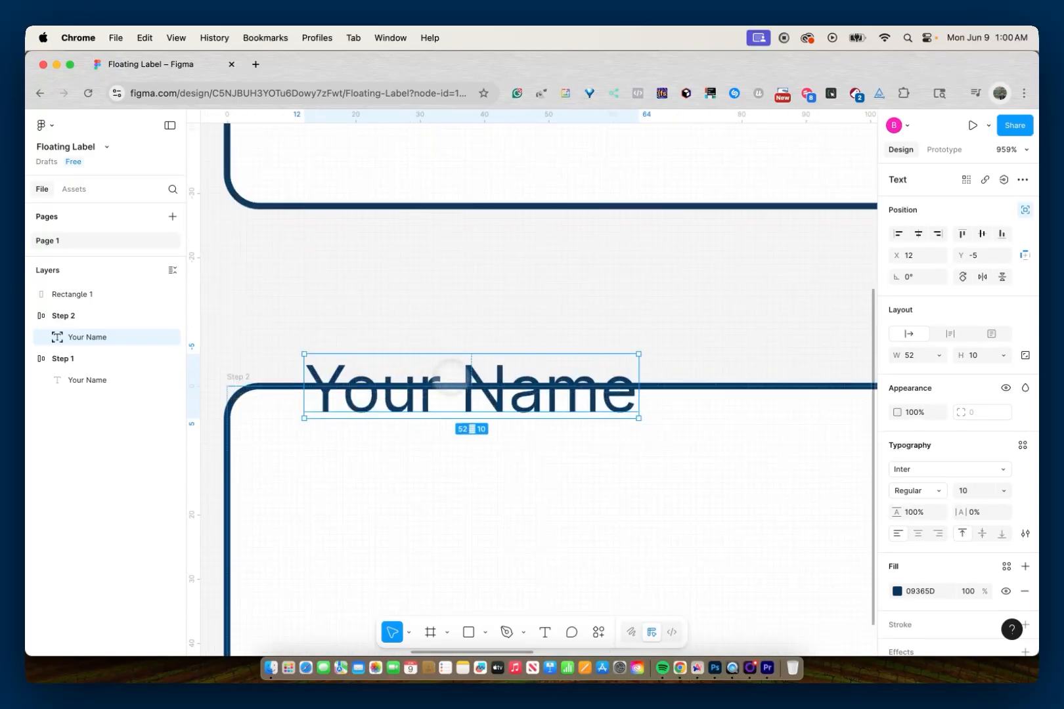
left_click_drag(454, 399, 455, 395)
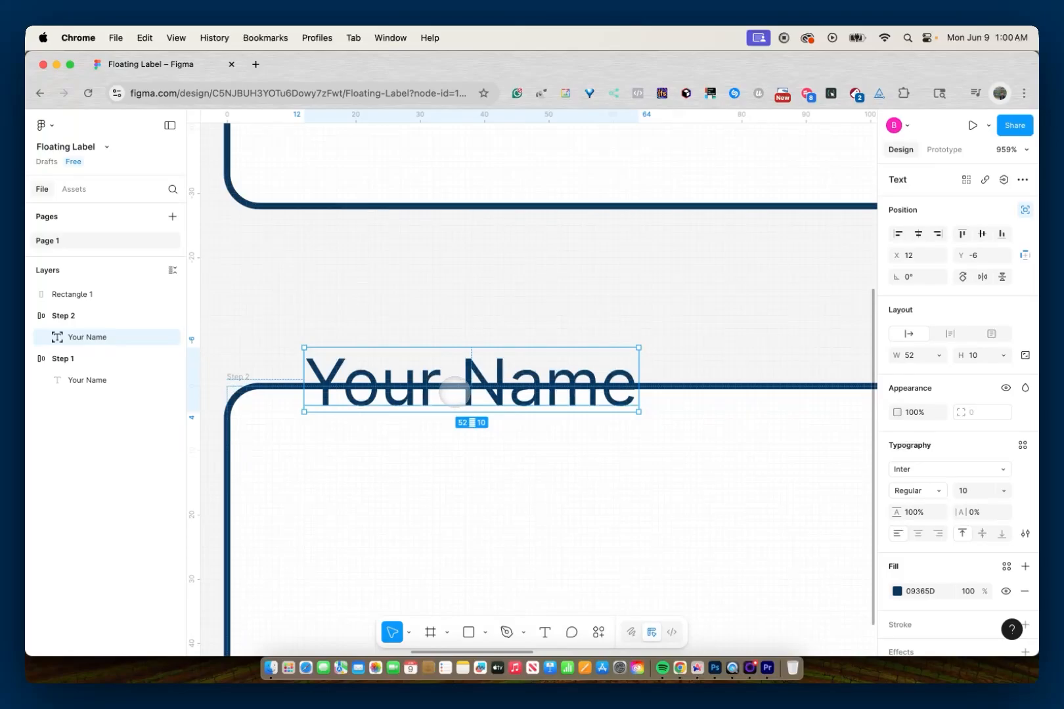
key("Up")
key("Down")
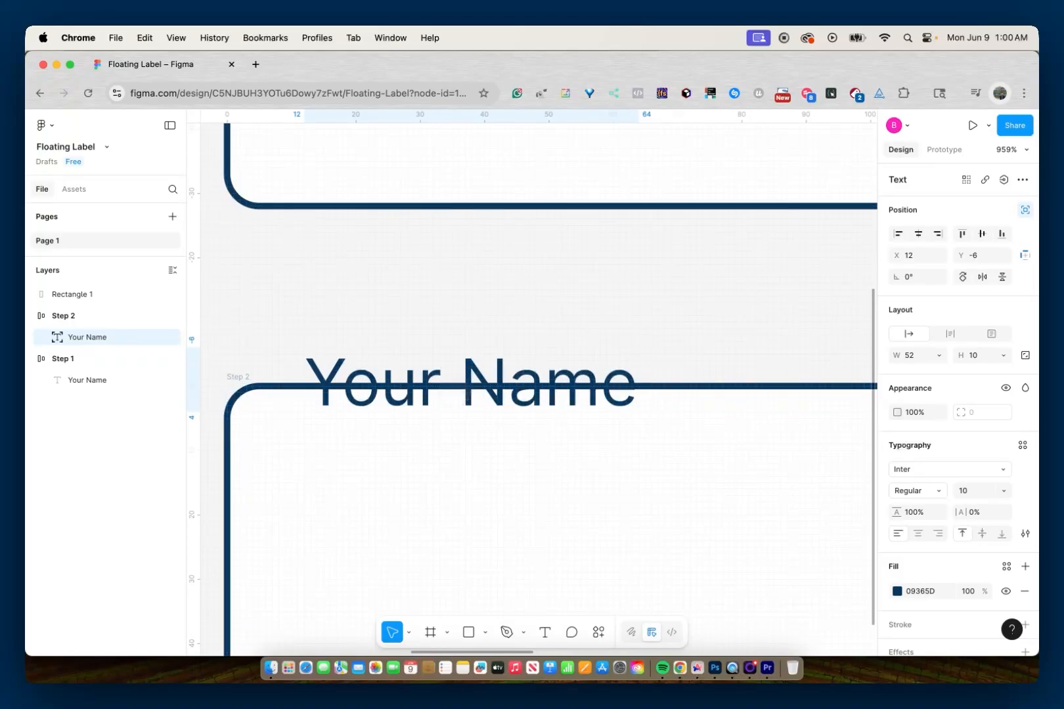
Draw a rectangle inside the Step 2 frame, below the label, and set its size to 52 by 10
scroll(454, 393, "down", 5)
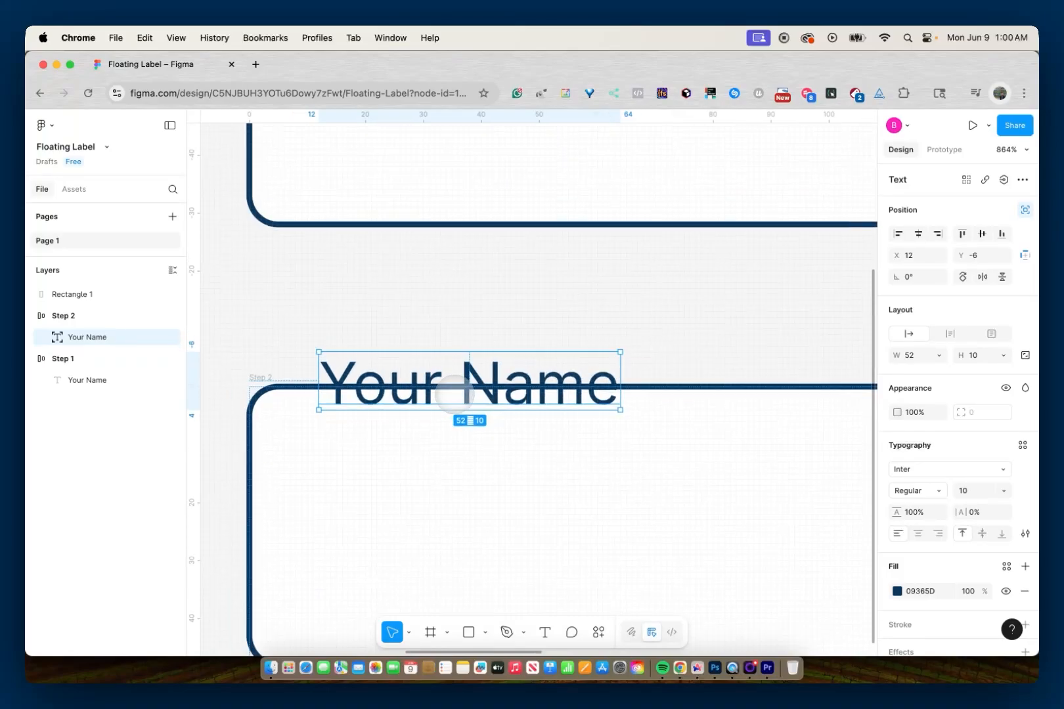
scroll(454, 393, "down", 2)
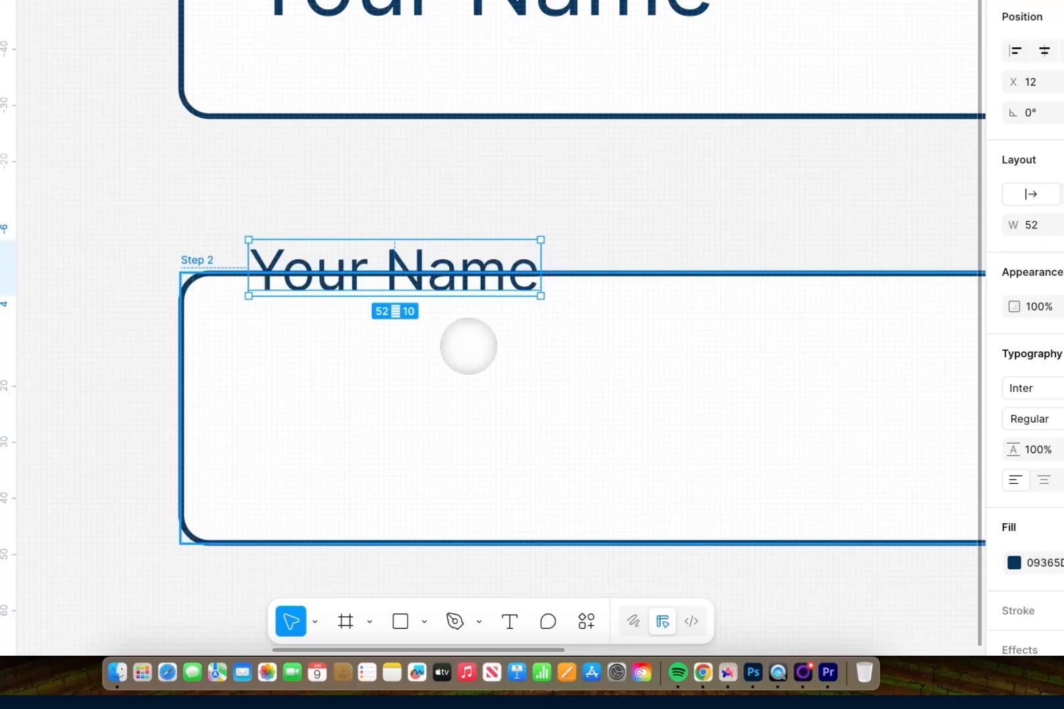
left_click(400, 621)
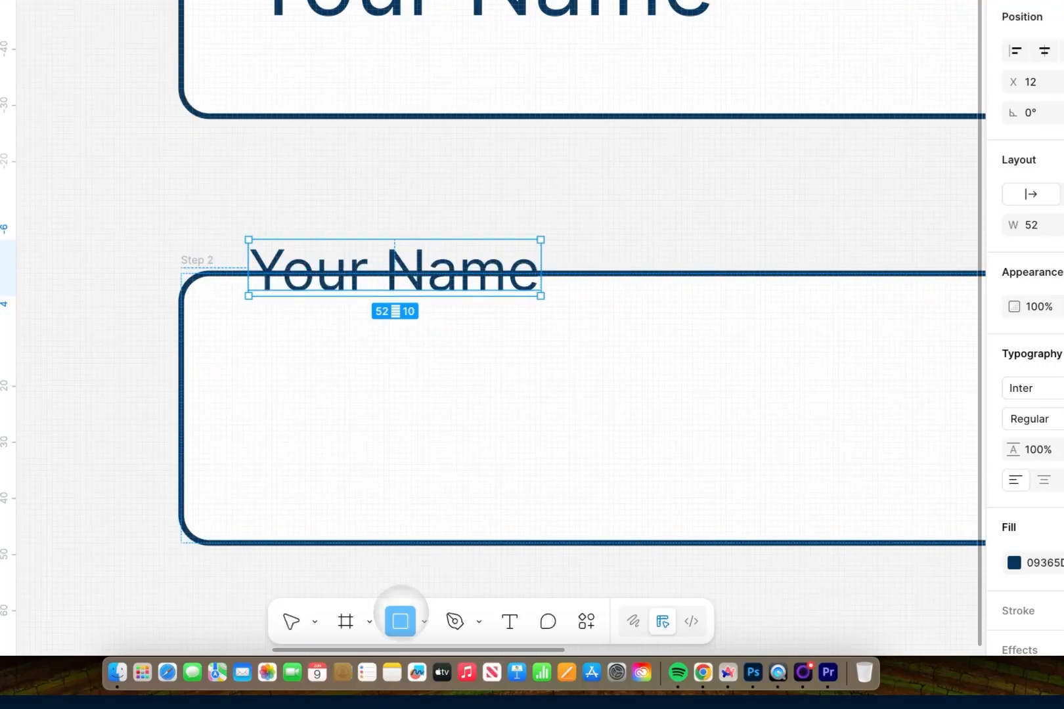
mouse_move(247, 394)
left_mouse_down()
mouse_move(294, 420)
mouse_move(357, 427)
left_mouse_up()
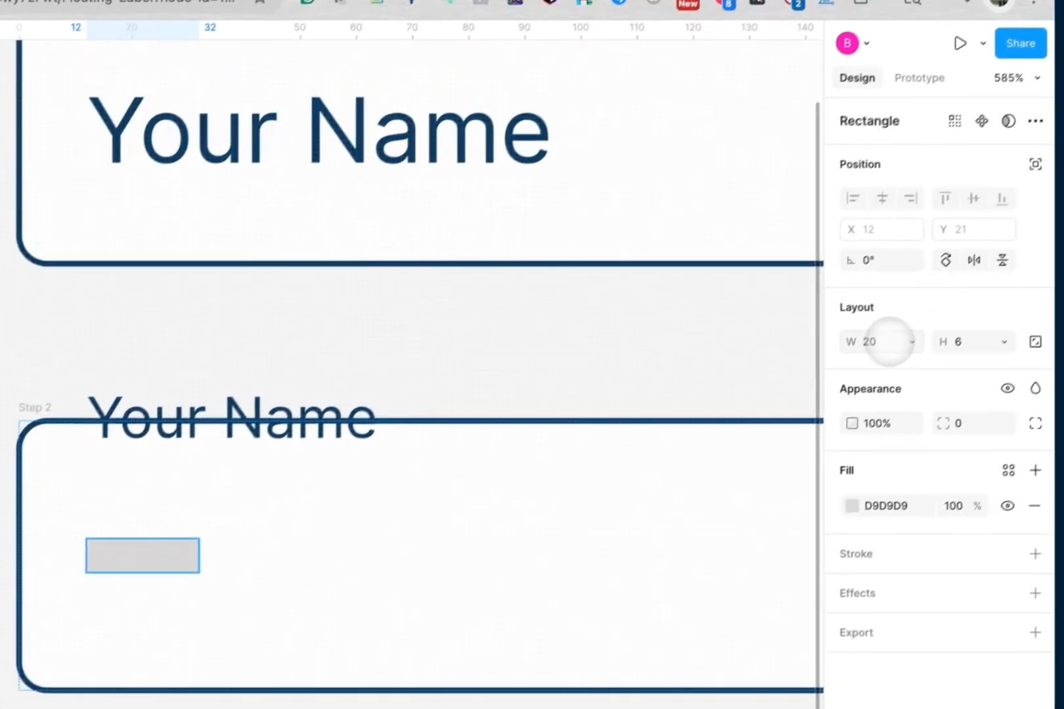
left_click(887, 341)
type("52")
key("Return")
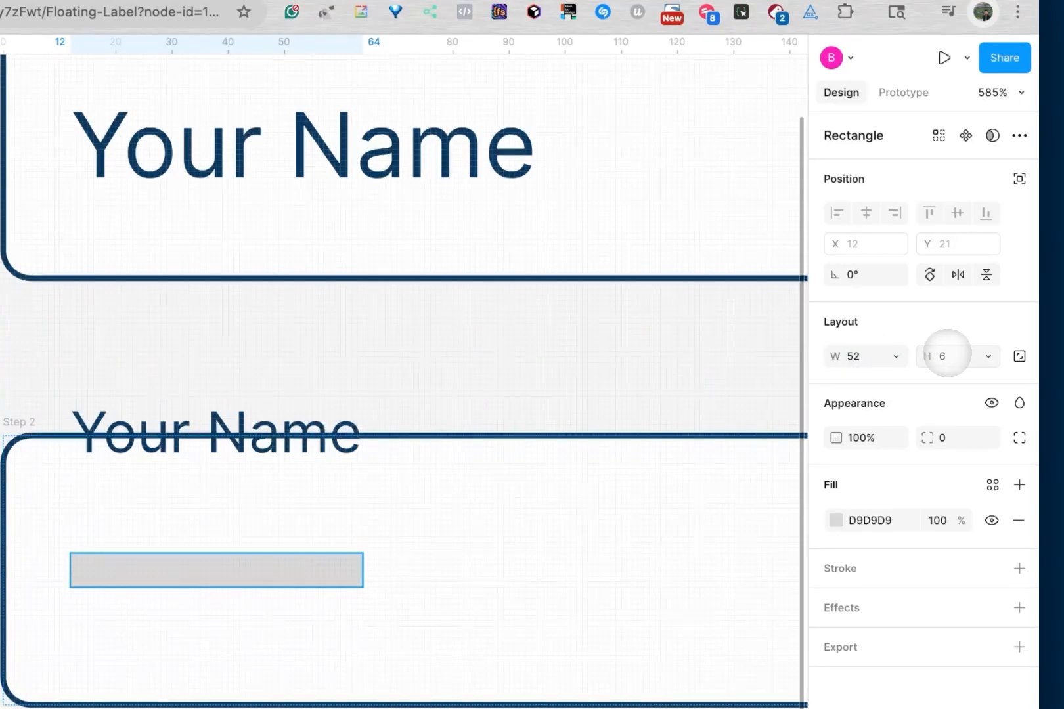
left_click(946, 356)
type("10")
key("Return")
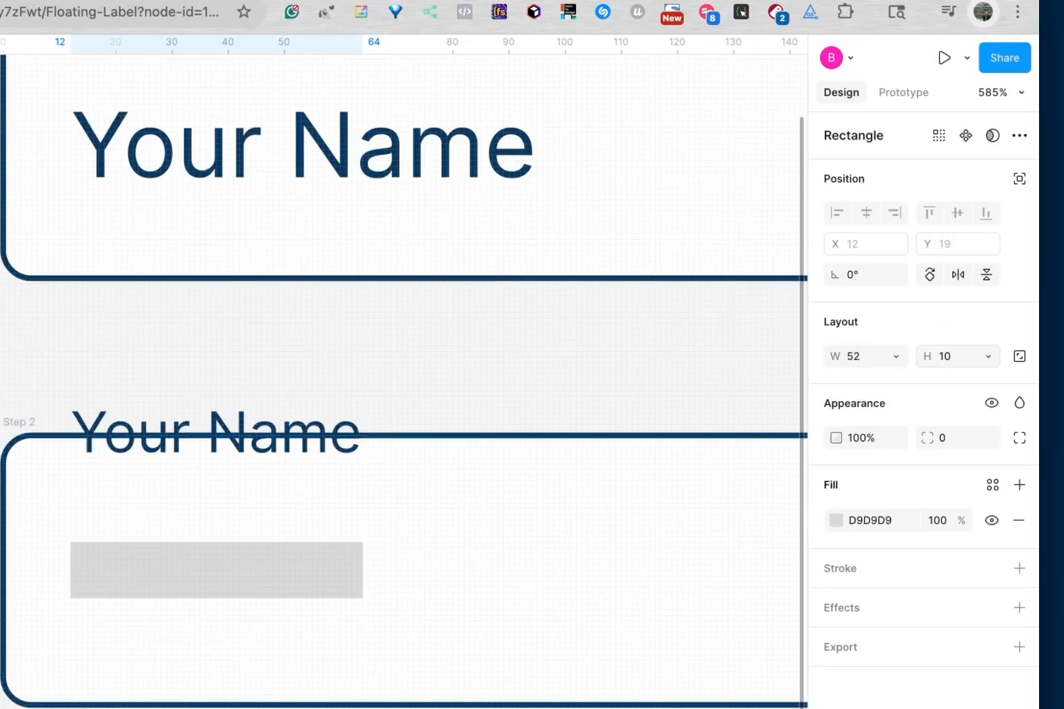
Make the grey rectangle ignore auto layout and move it over the Step 2 label at X 12, Y -6
left_click(1020, 179)
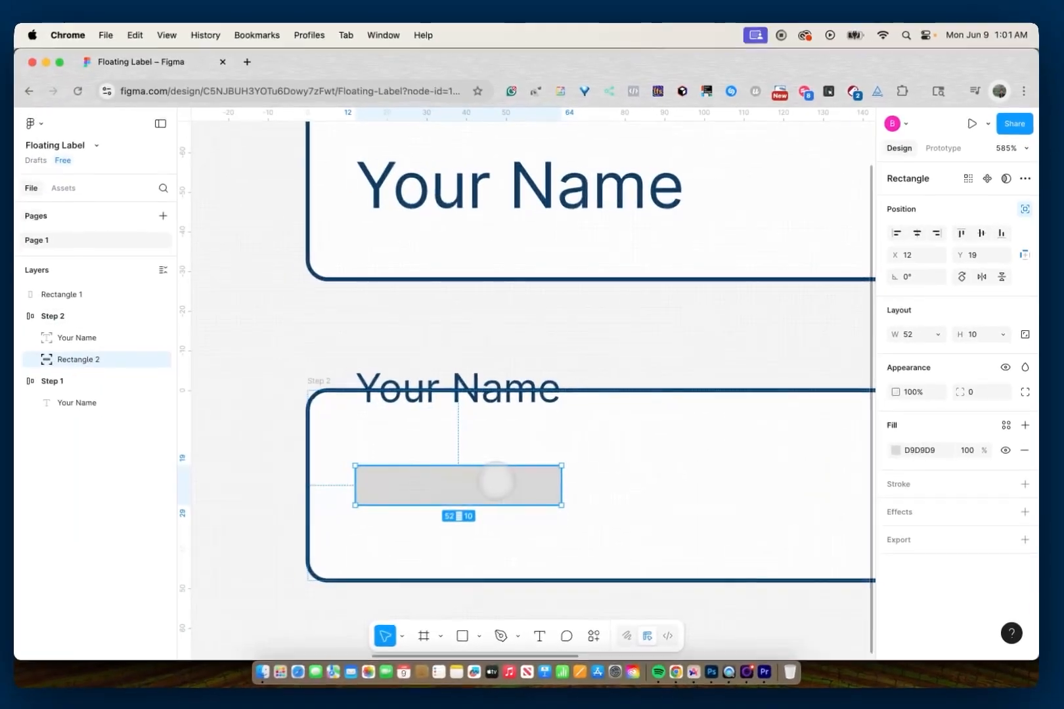
left_click_drag(255, 566, 256, 538)
left_click_drag(491, 461, 493, 388)
left_click_drag(647, 388, 647, 388)
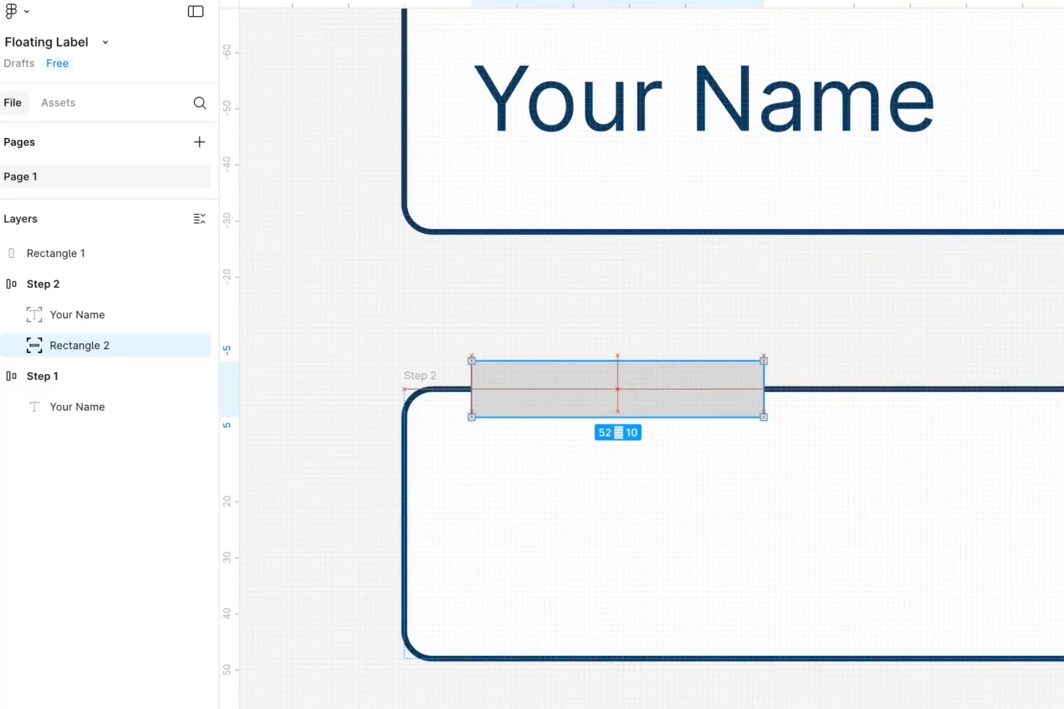
left_click_drag(658, 380, 657, 380)
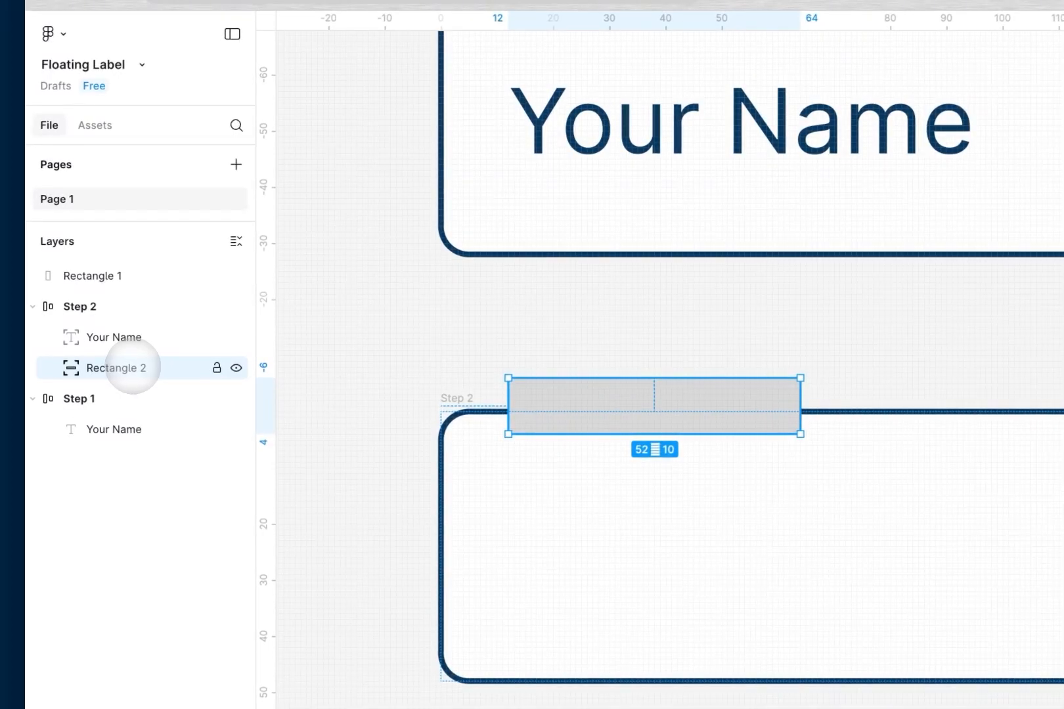
Reorder Rectangle 2 so it sits behind the Step 2 label text, and fill it with white FFFFFF
left_click_drag(131, 367, 134, 332)
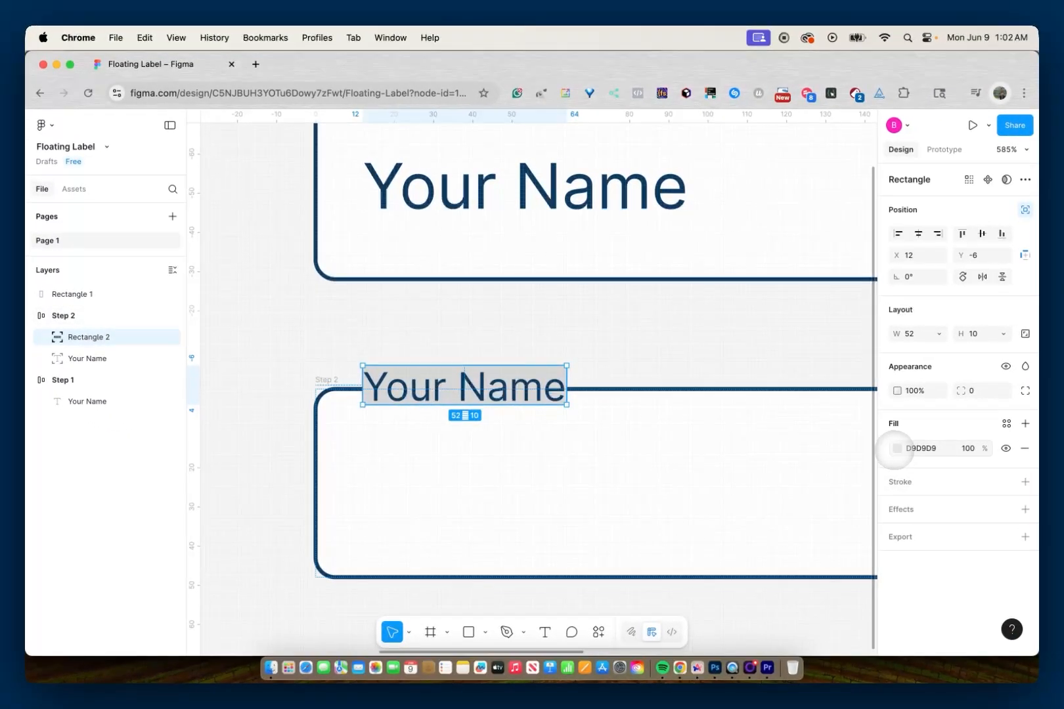
left_click(895, 449)
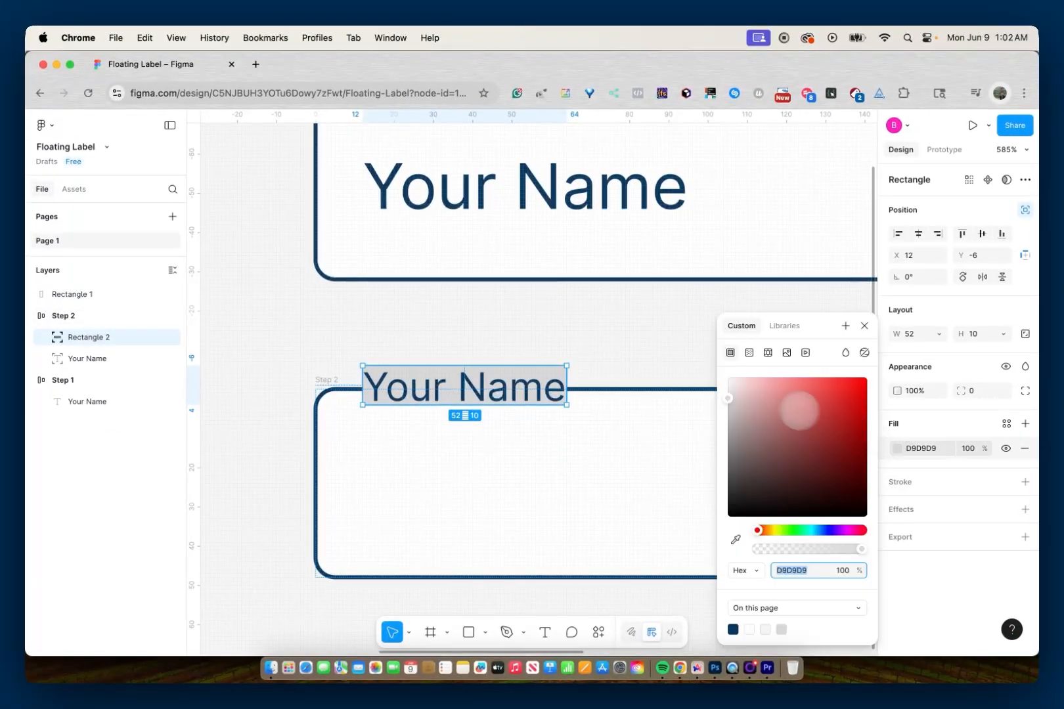
left_click_drag(798, 411, 668, 339)
left_click(667, 334)
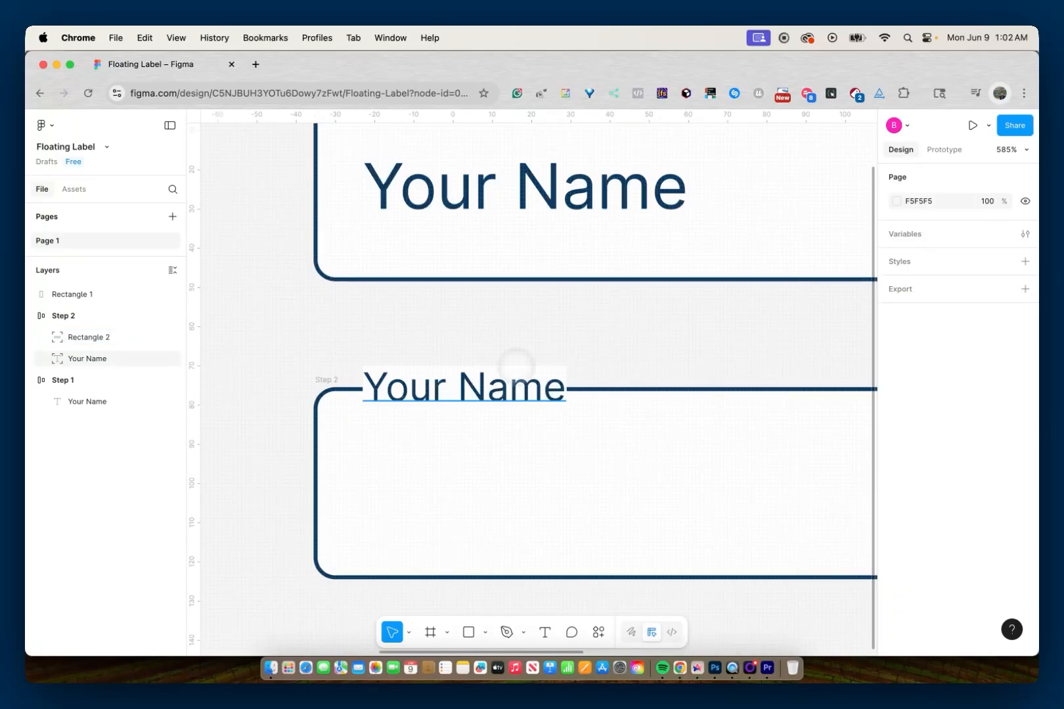
Set Rectangle 2's width to 54 and nudge it to X 11 so it extends evenly past the label
left_click(98, 336)
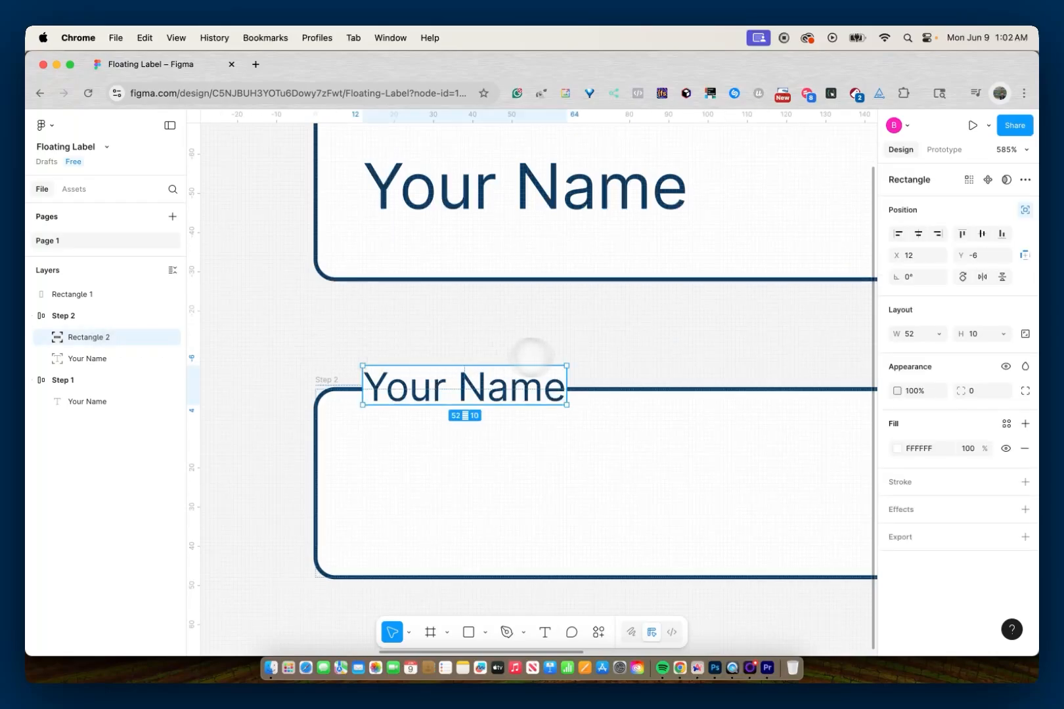
left_click(910, 335)
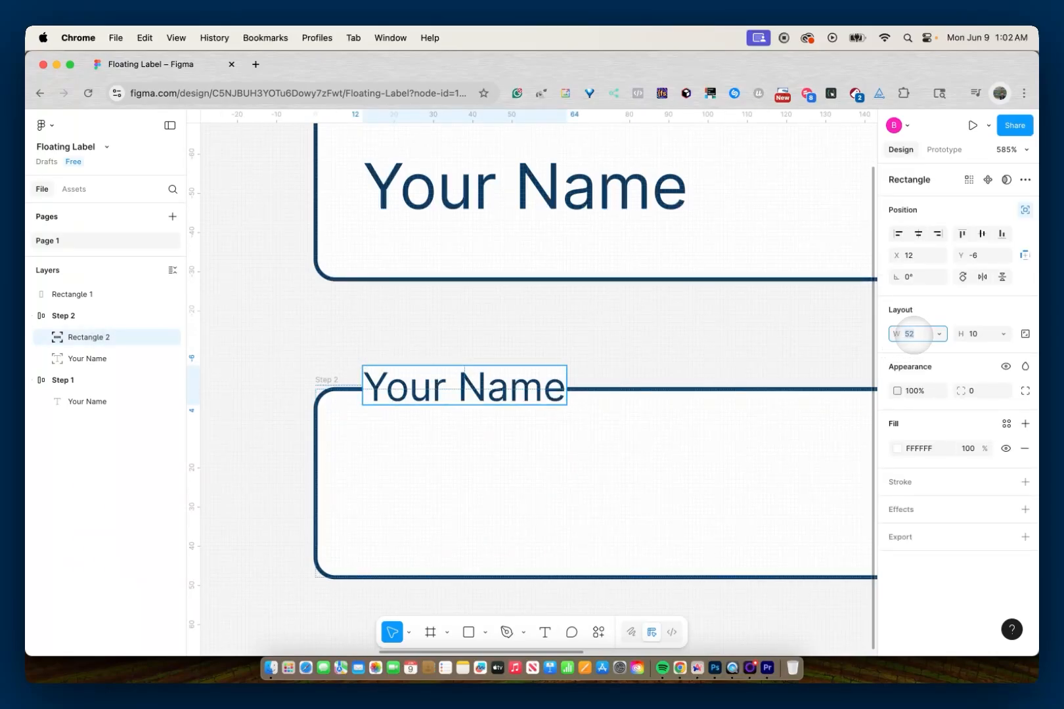
type("54")
key("Return")
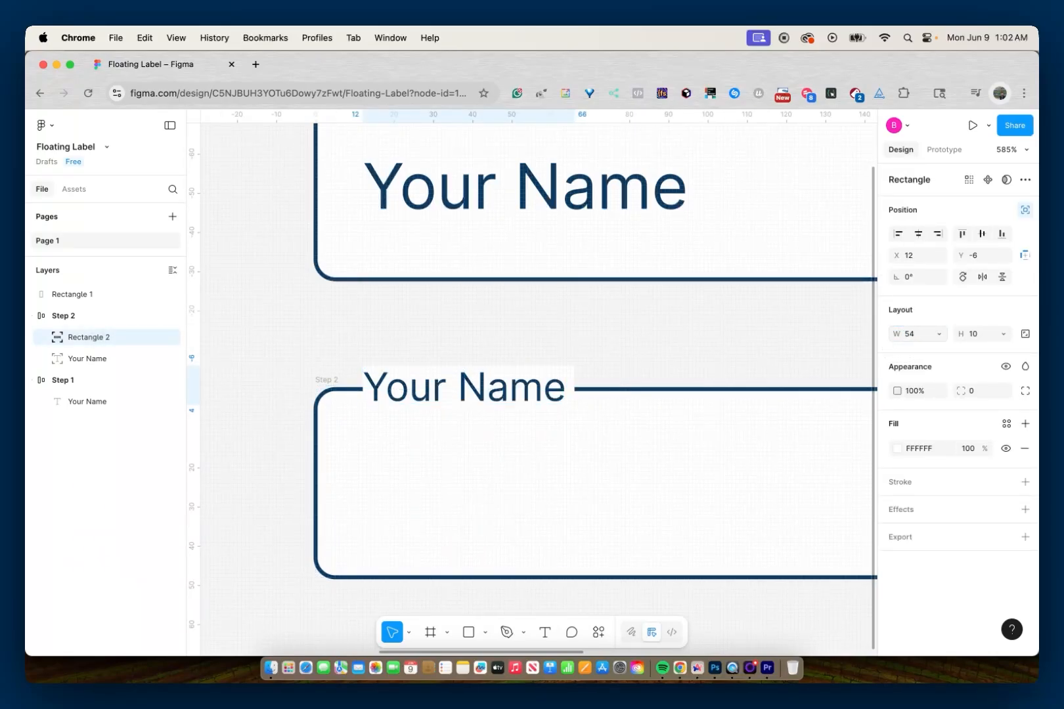
key("Left")
key("Left")
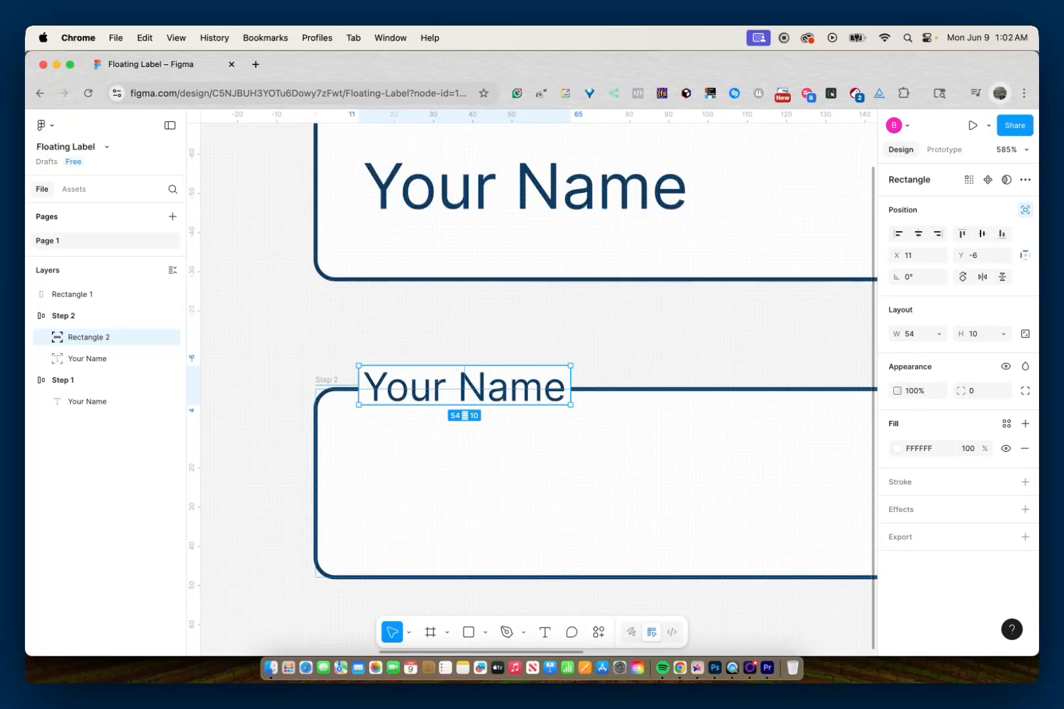
left_click(687, 374)
scroll(686, 375, "down", 1)
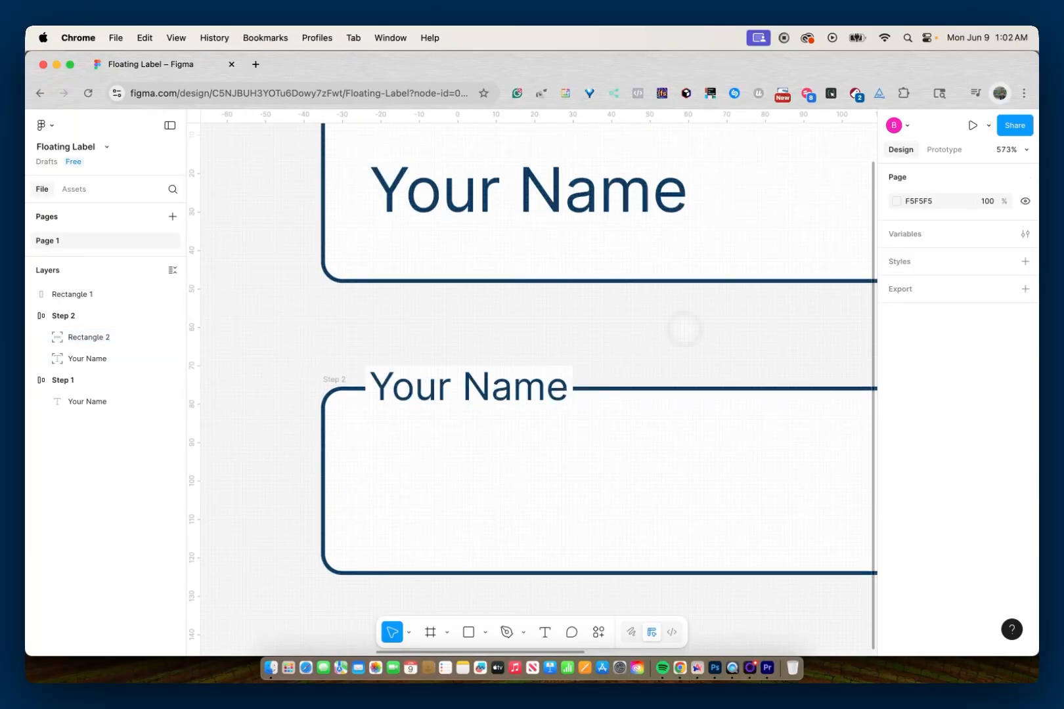
scroll(684, 328, "down", 5)
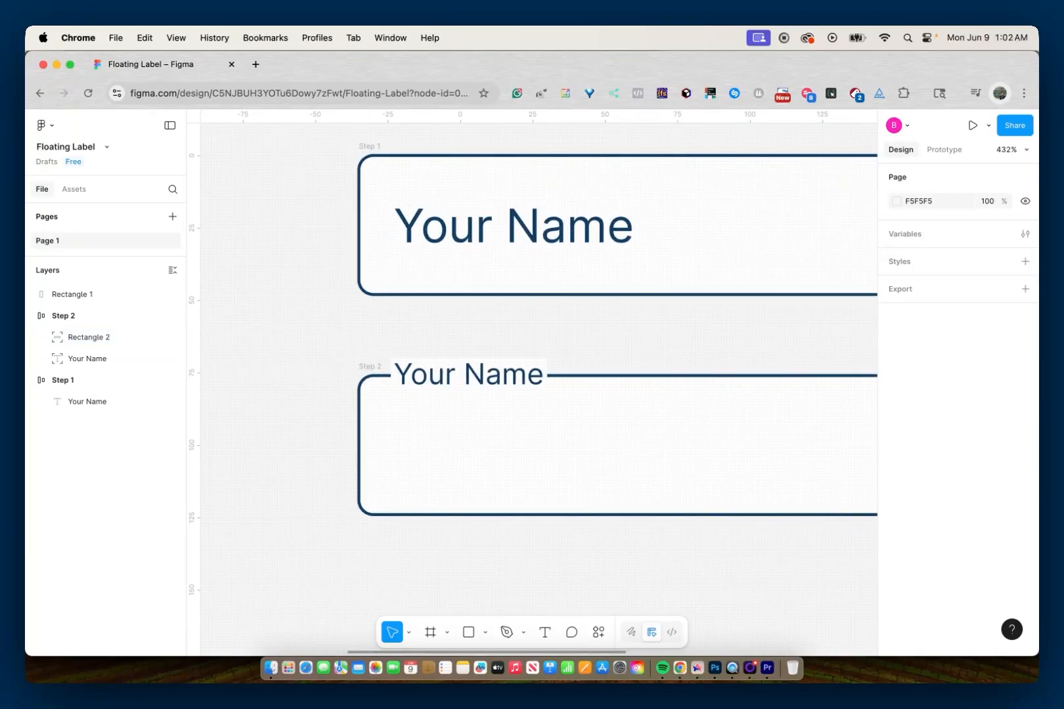
scroll(681, 329, "right", 1)
scroll(682, 328, "down", 1)
scroll(682, 328, "right", 2)
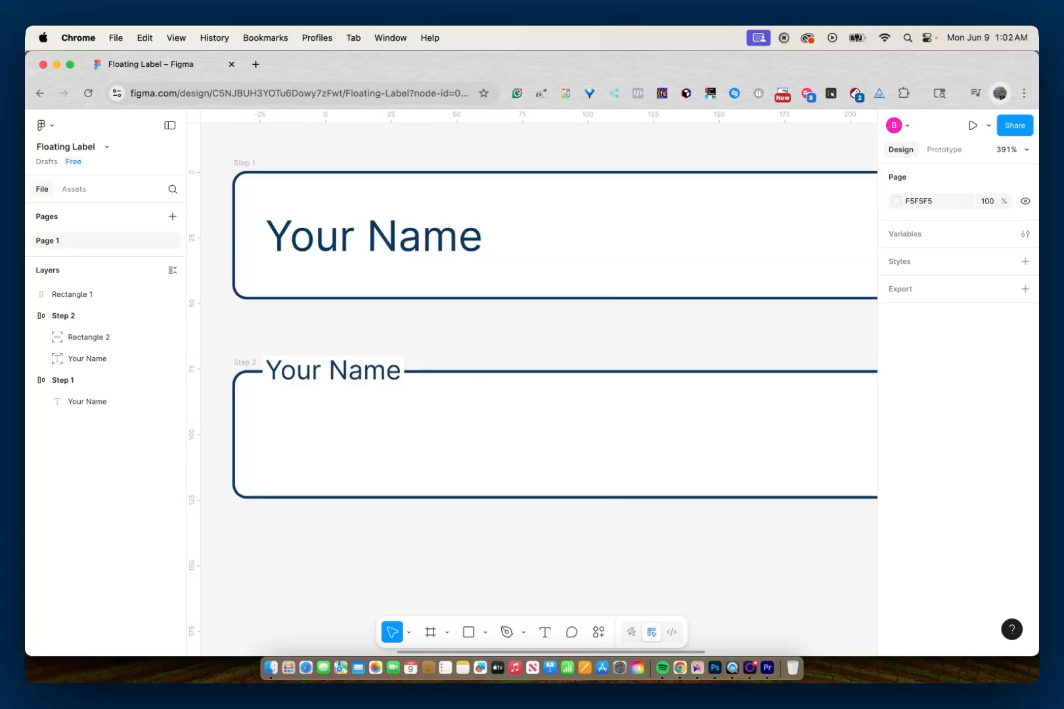
Duplicate the Step 2 frame directly below the original, at X -35, Y 152
scroll(658, 334, "down", 8)
scroll(658, 335, "right", 2)
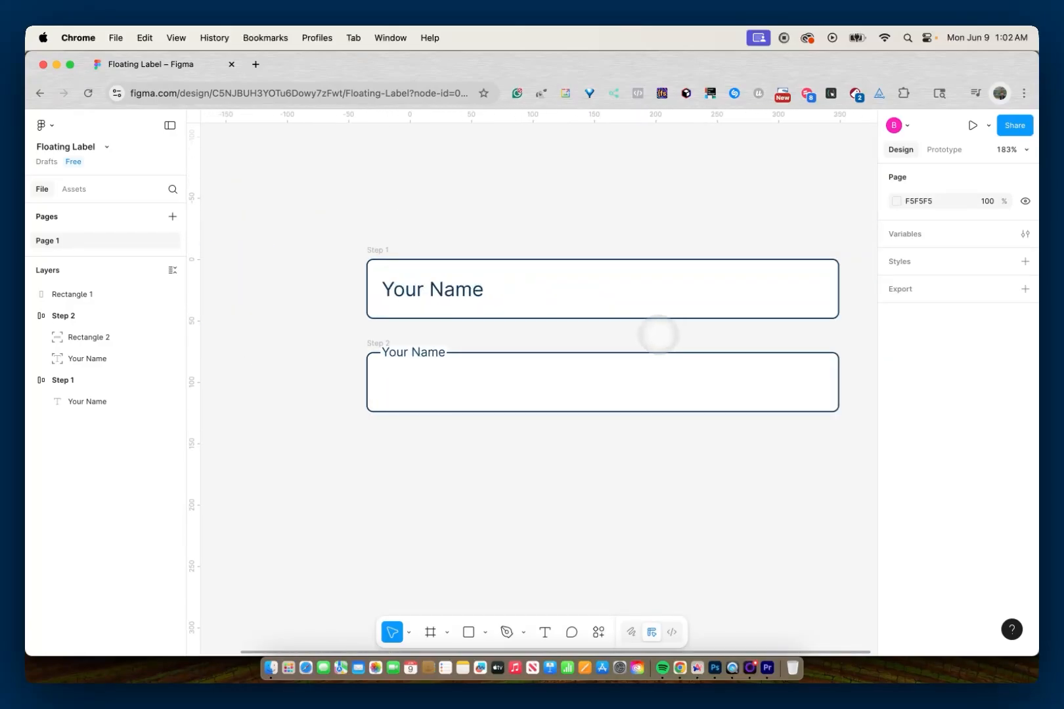
left_click(385, 339)
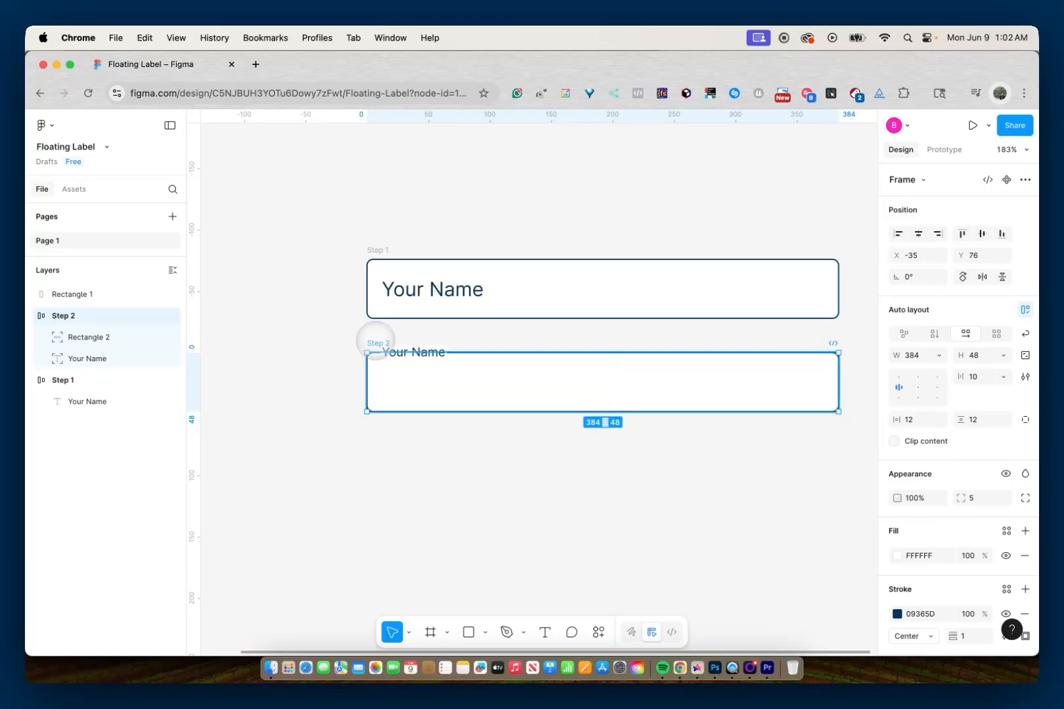
left_click_drag(375, 342, 374, 436, "alt")
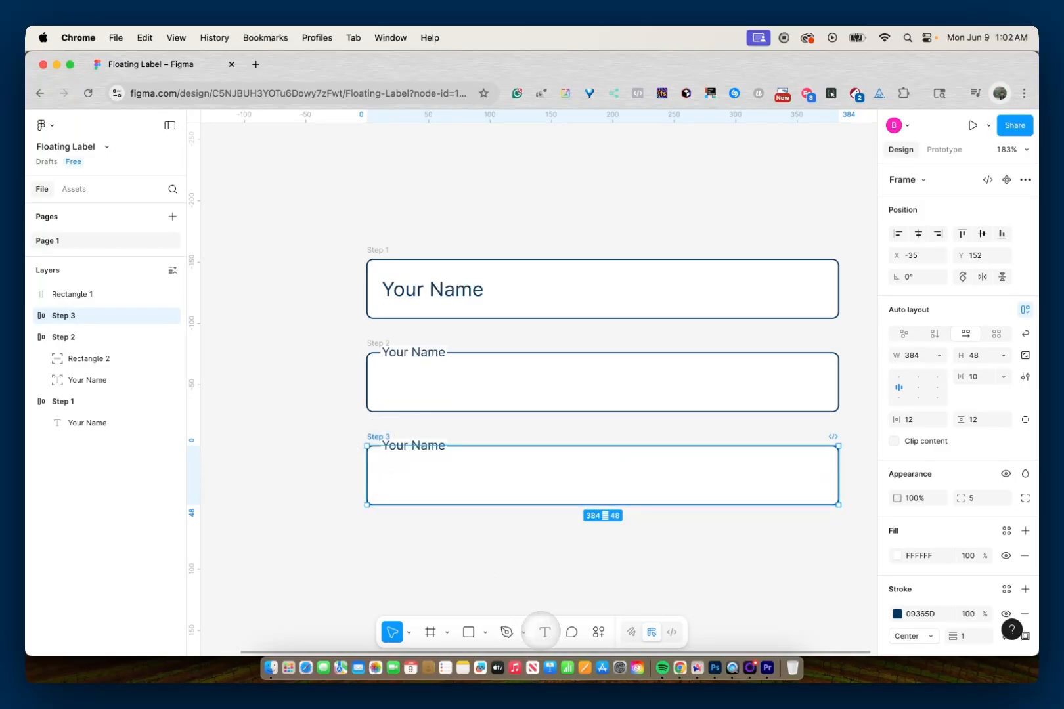
Add a "|" text cursor below the Step 3 frame, set its font size to 16 and its fill to 09365D
left_click(545, 631)
left_click(434, 545)
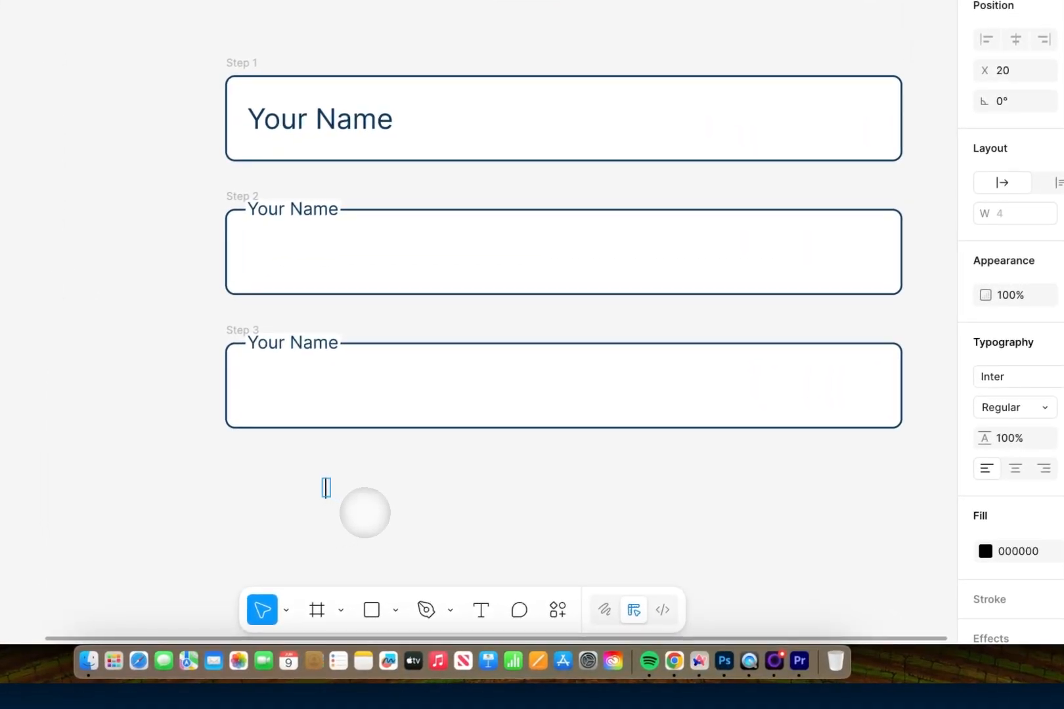
left_click(366, 513)
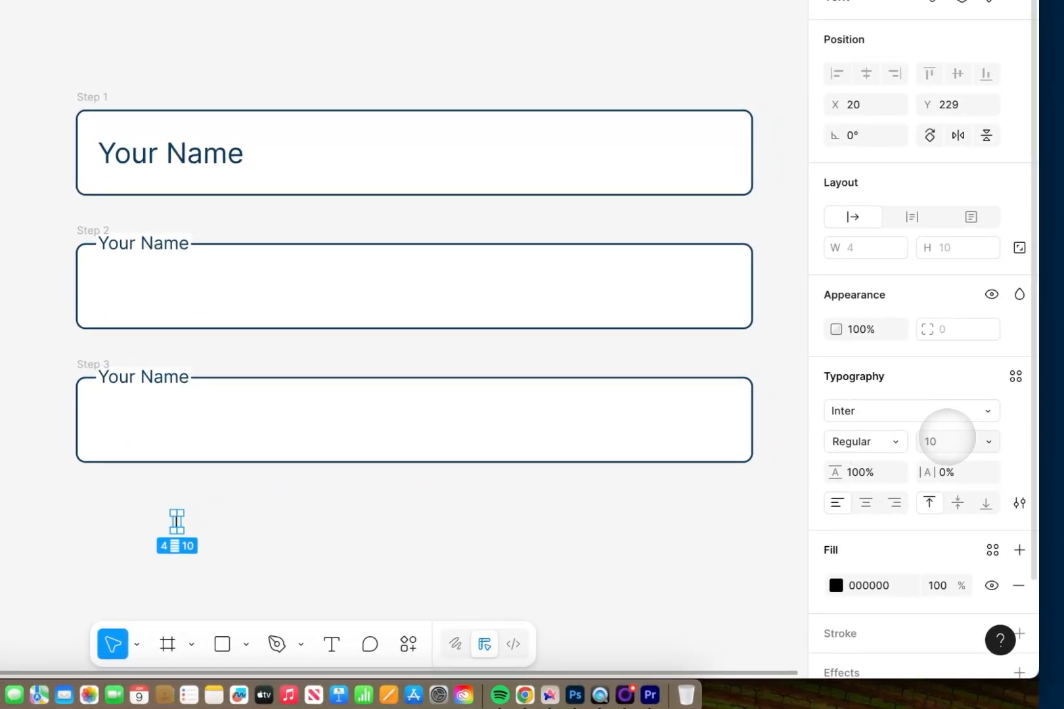
left_click(988, 442)
left_click(960, 578)
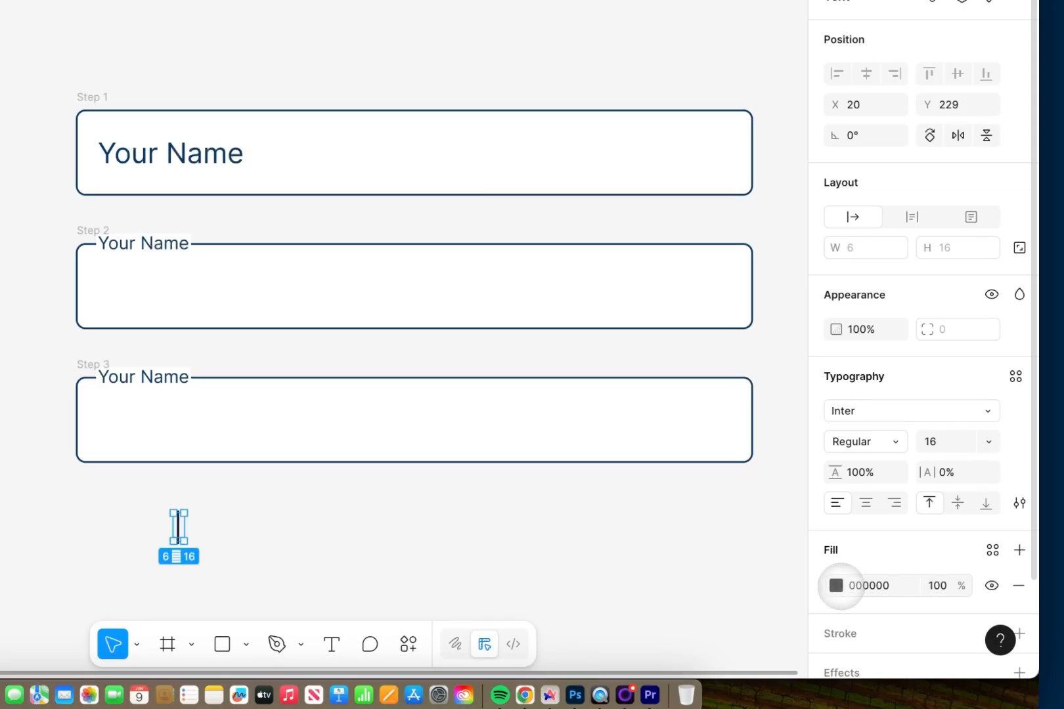
left_click(836, 585)
left_click(600, 641)
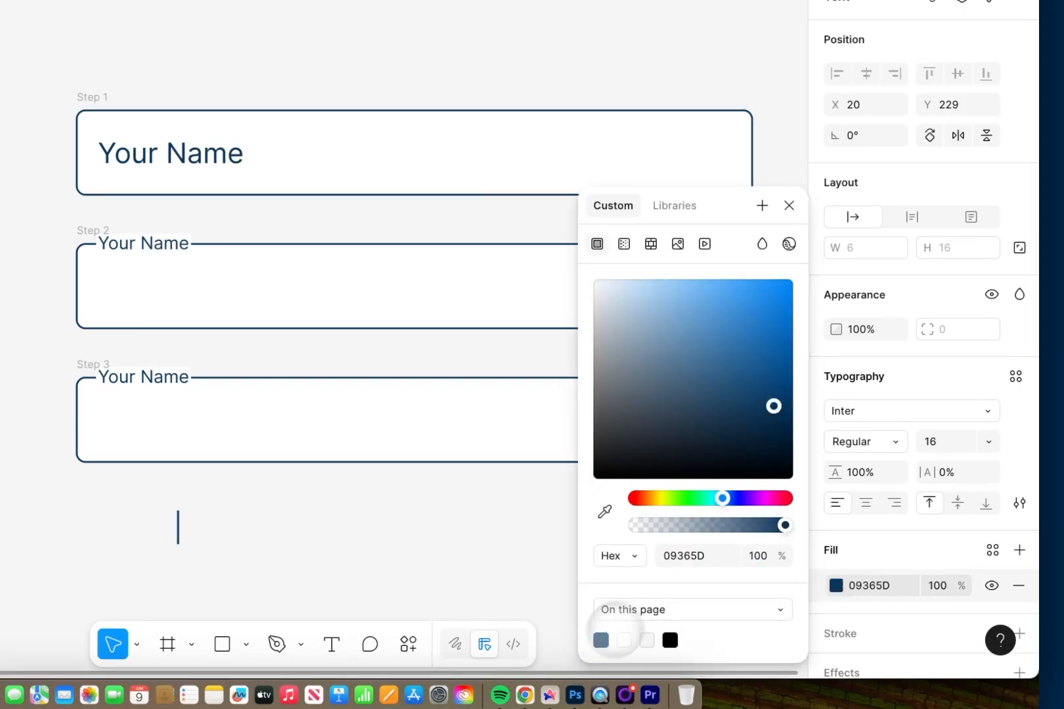
left_click(788, 205)
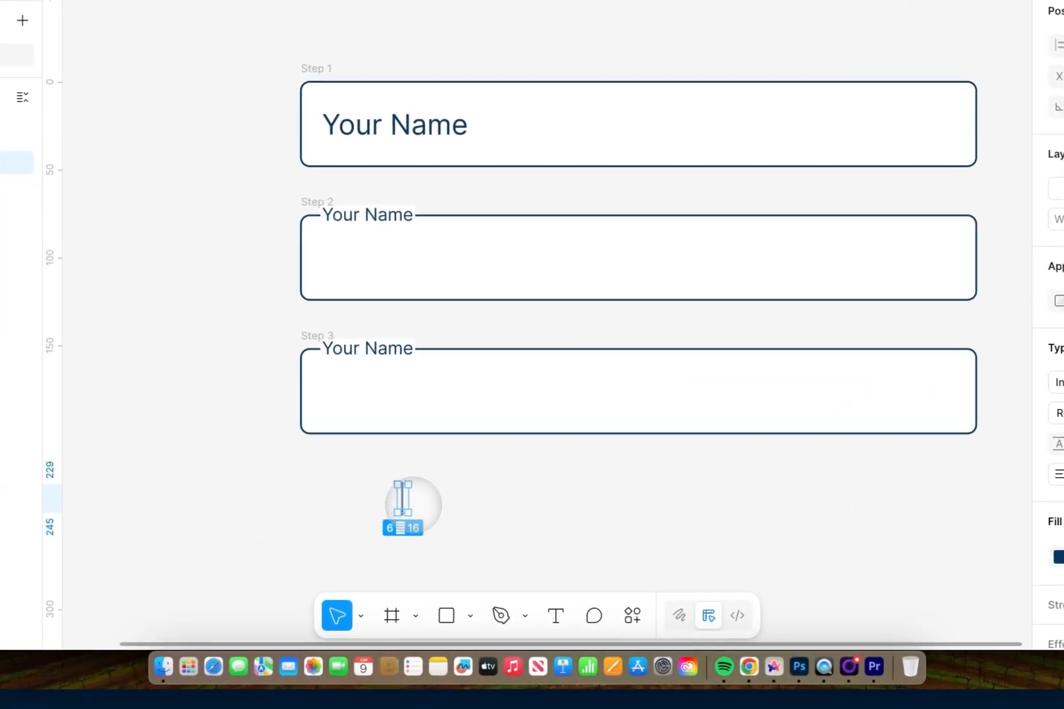
Move the "|" text into the Step 3 frame's auto layout, at the start of the field under the label
left_click(382, 412)
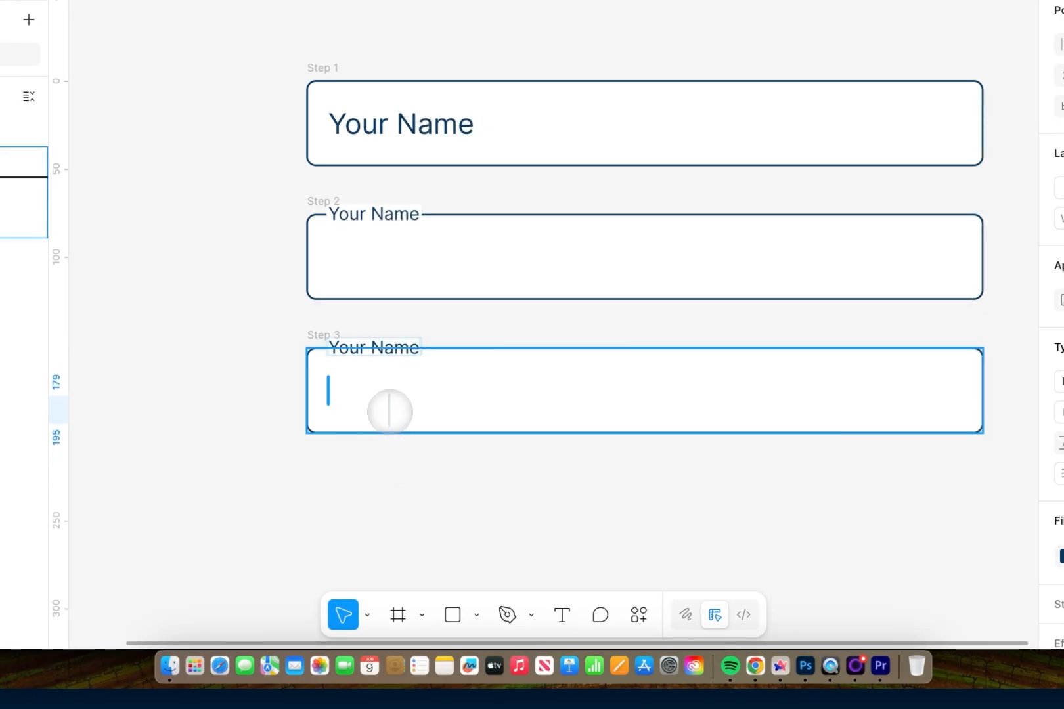
type("|")
key("Escape")
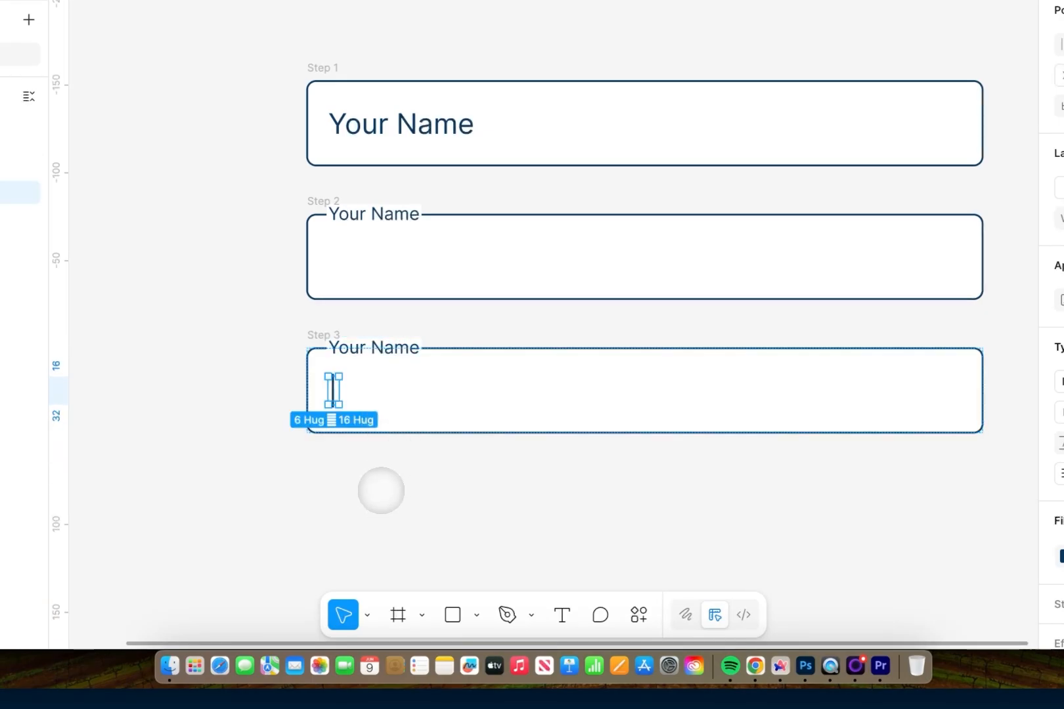
left_click(381, 490)
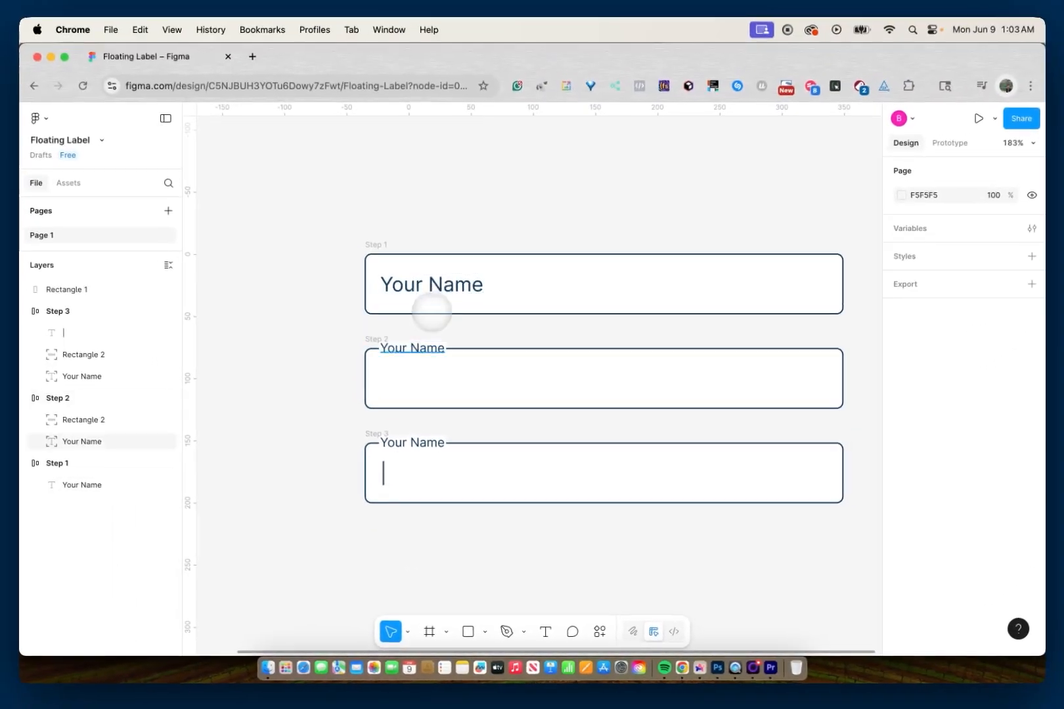
Duplicate the Step 3 frame directly below the original, at X -35, Y 228
left_click(373, 436)
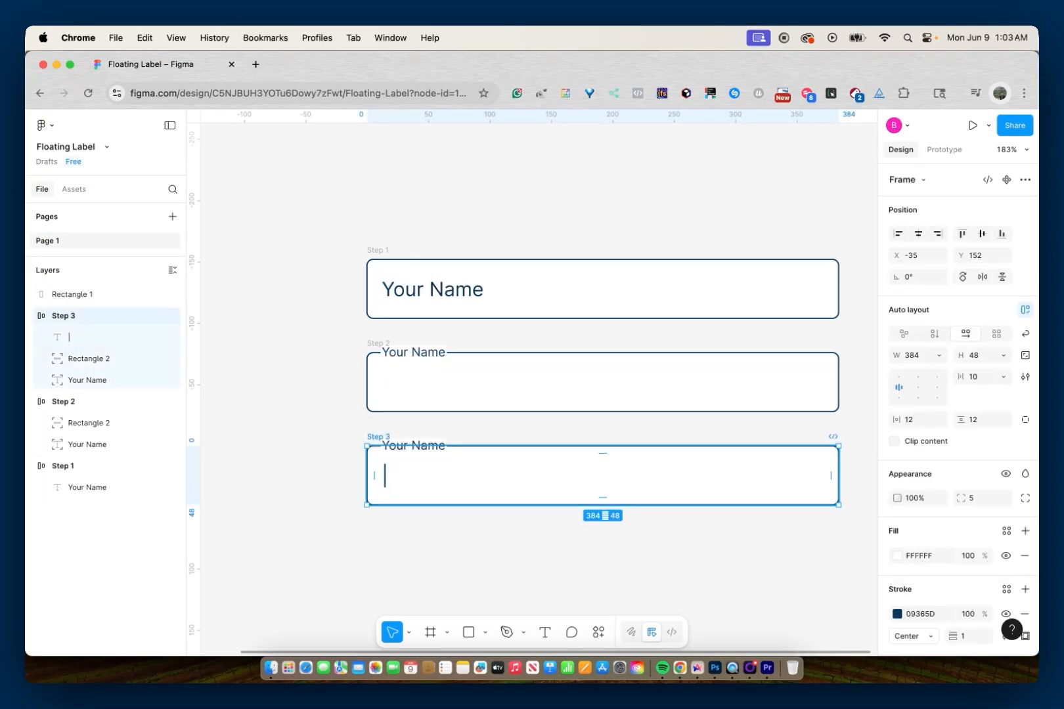
scroll(369, 435, "down", 2)
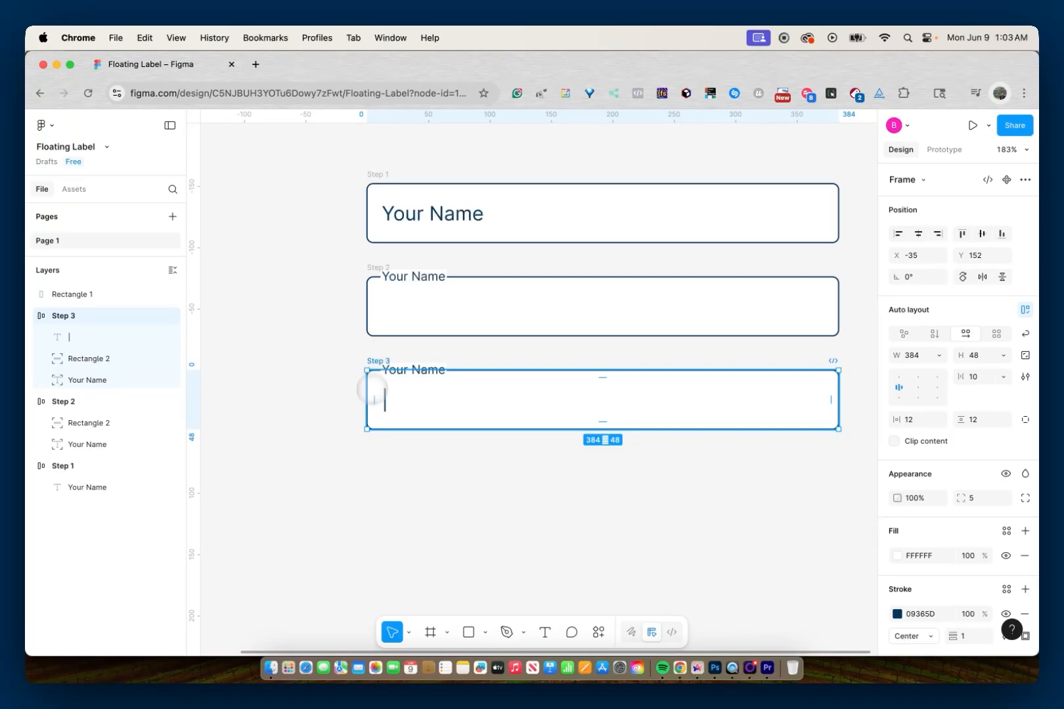
left_click_drag(373, 361, 369, 452)
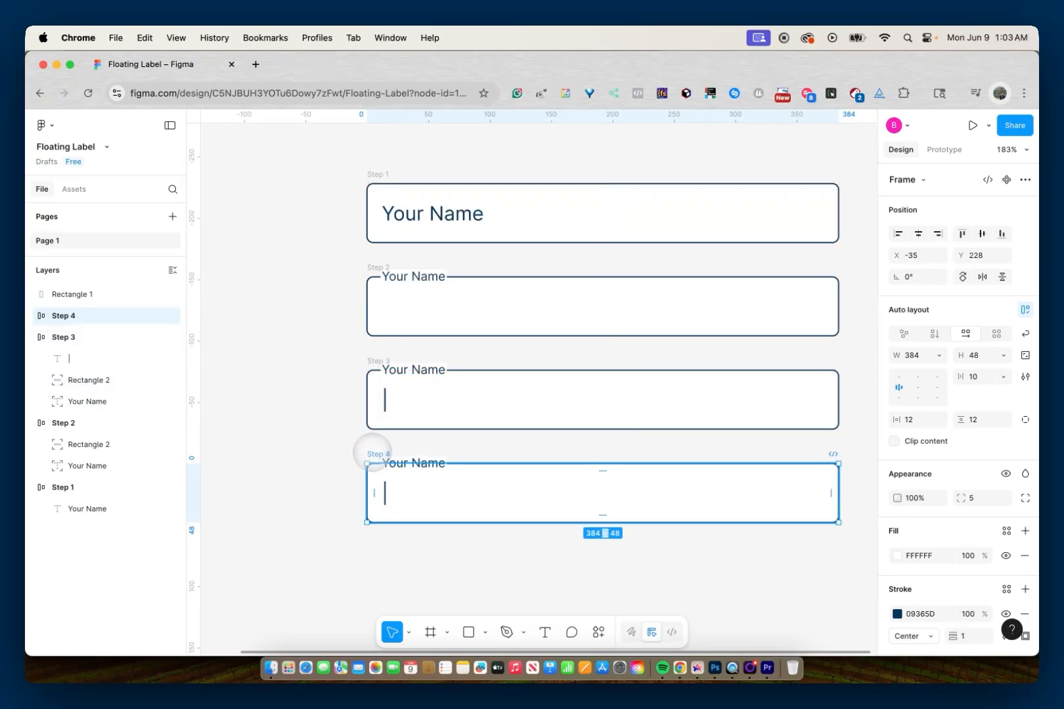
Hide the "|" text layer inside the Step 4 frame
left_click(385, 491)
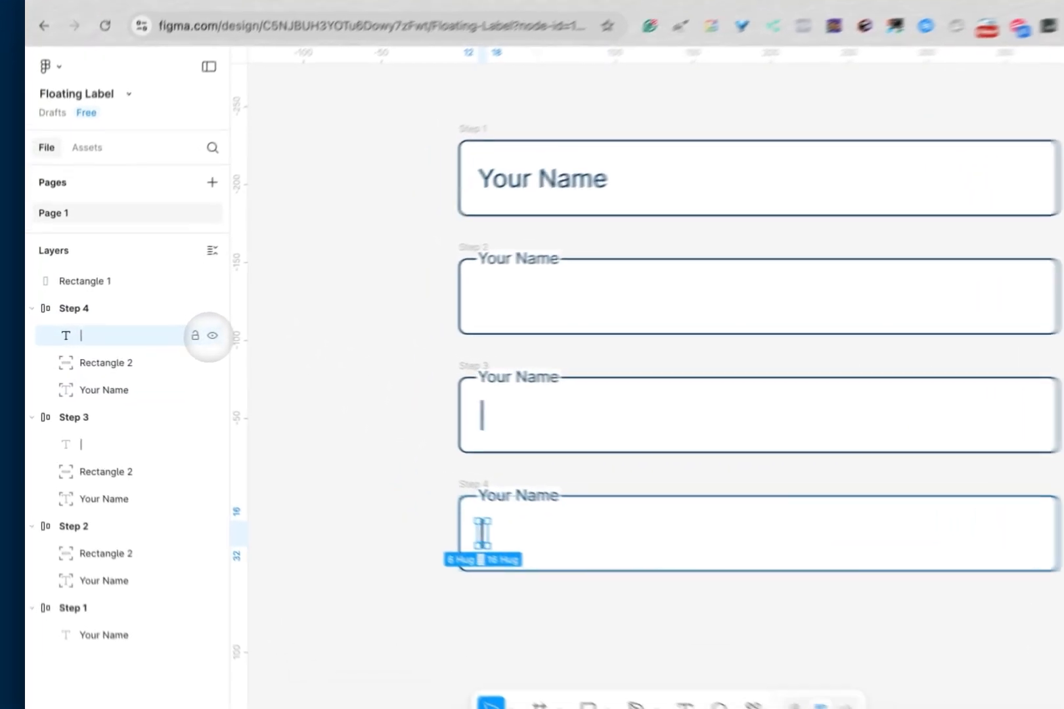
left_click(212, 335)
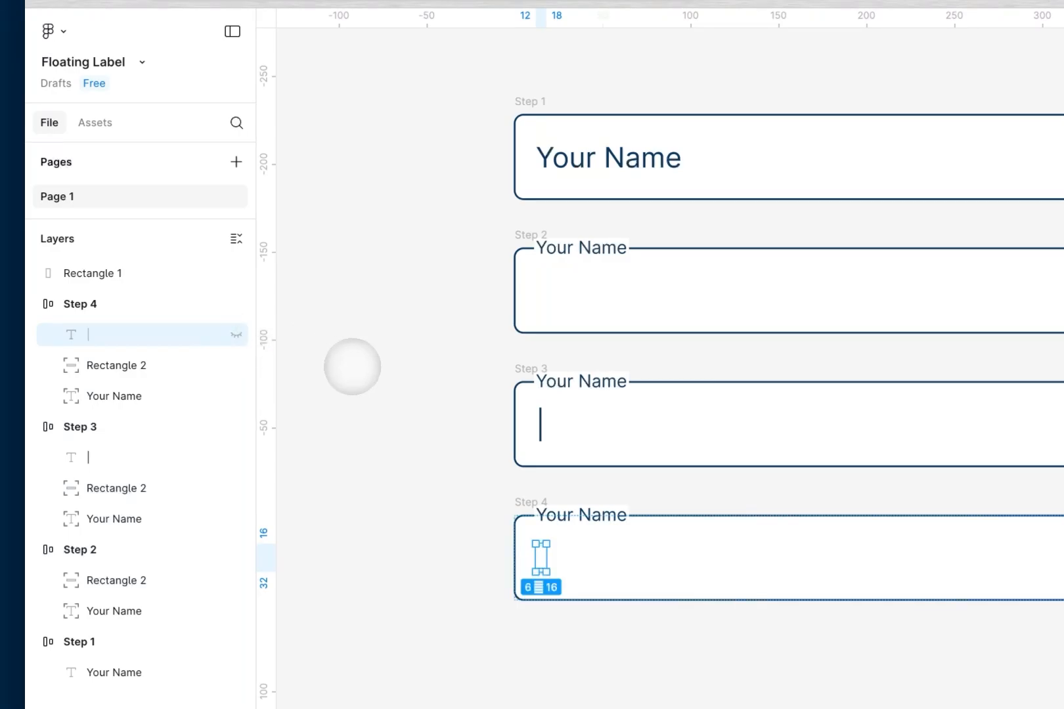
left_click(353, 367)
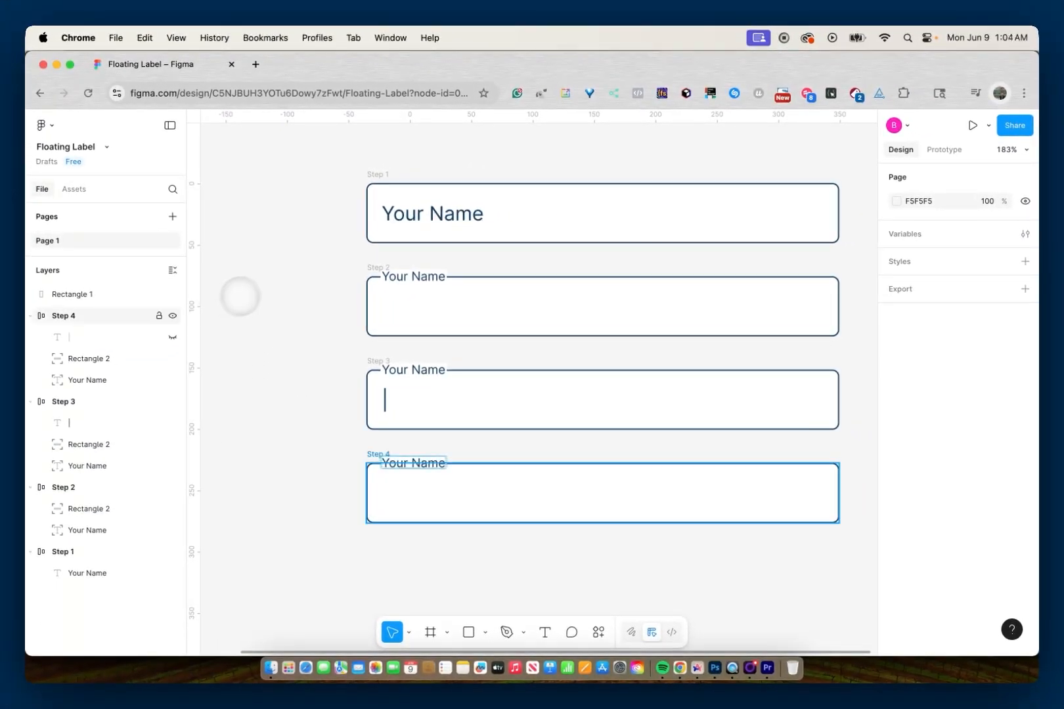
Combine the Step 1, Step 2, Step 3 and Step 4 frames into a component set
left_click(80, 294)
left_click(74, 316)
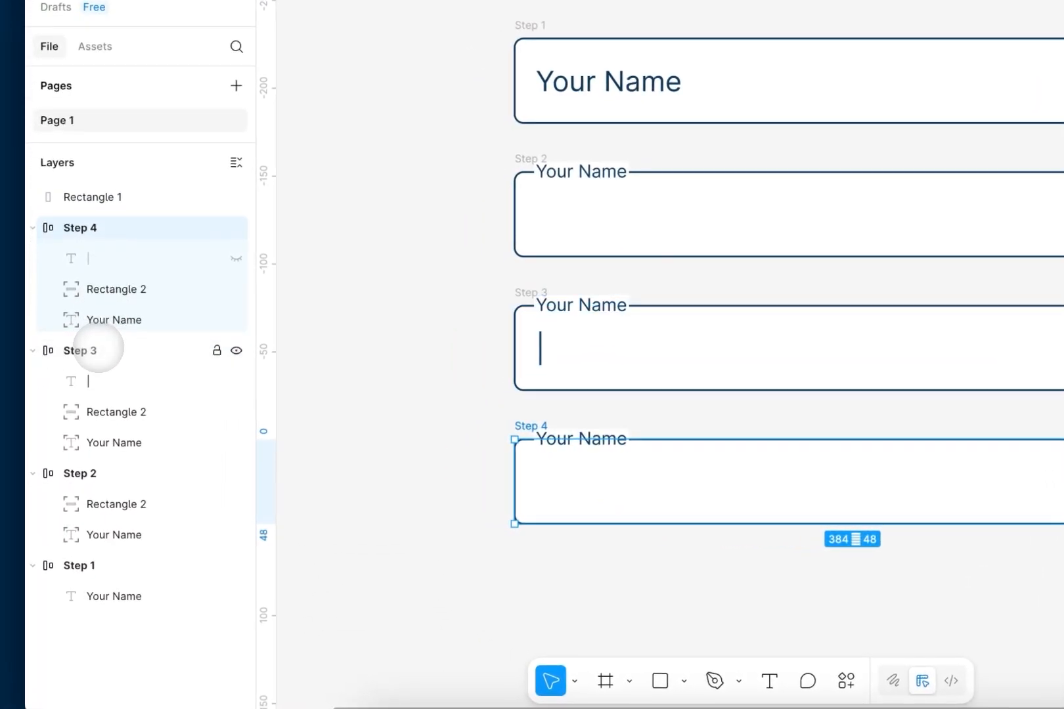
left_click(83, 350, "shift")
left_click(83, 473, "shift")
left_click(79, 566, "shift")
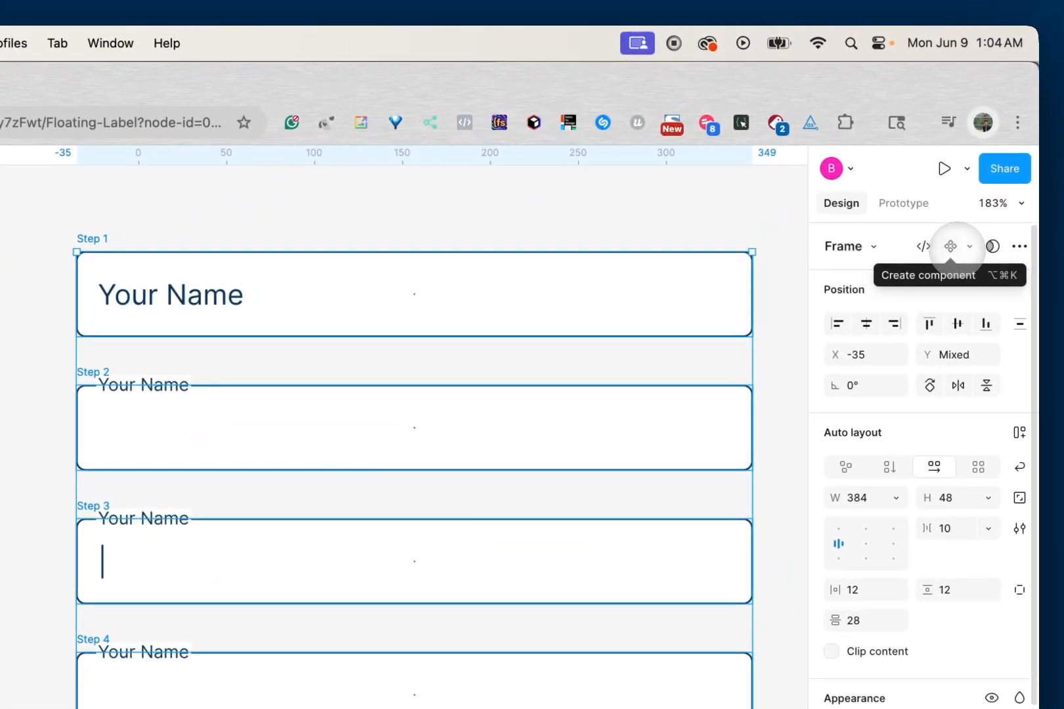
left_click(967, 246)
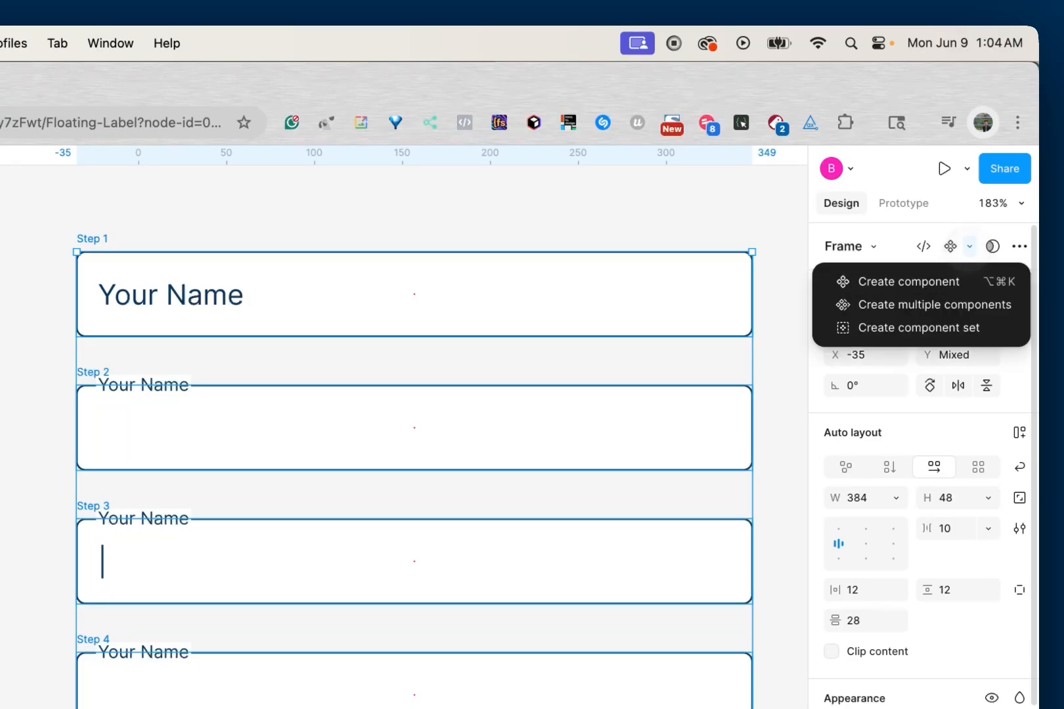
left_click(936, 327)
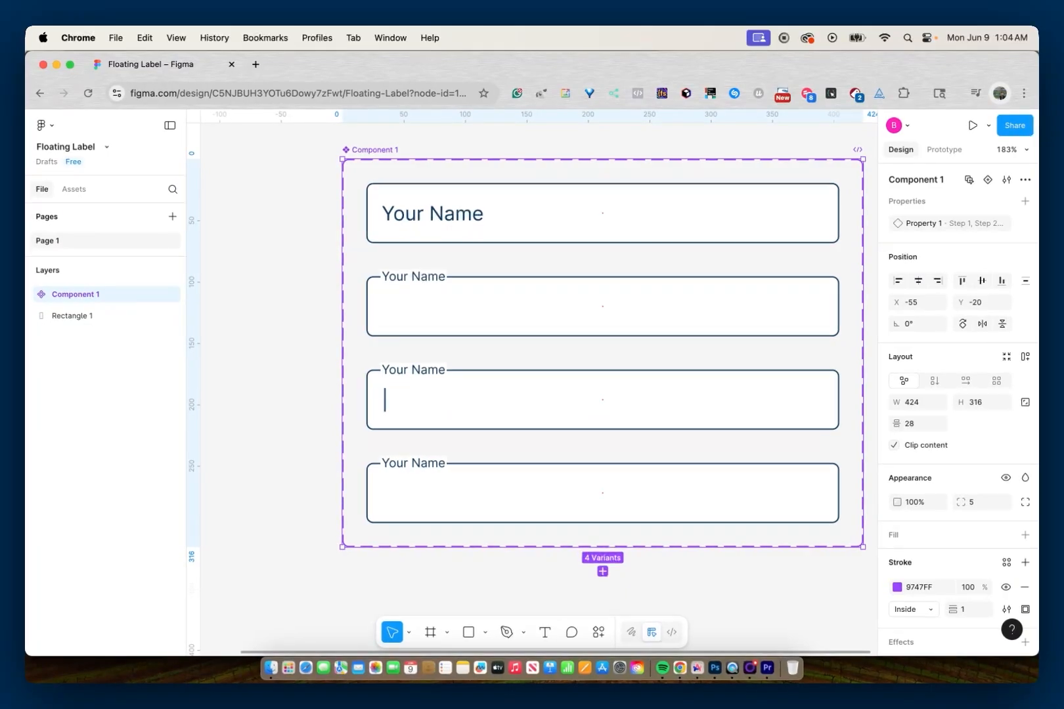
Add an on-click prototype interaction to the Step 1 variant that changes it to Step 2
left_click(684, 188)
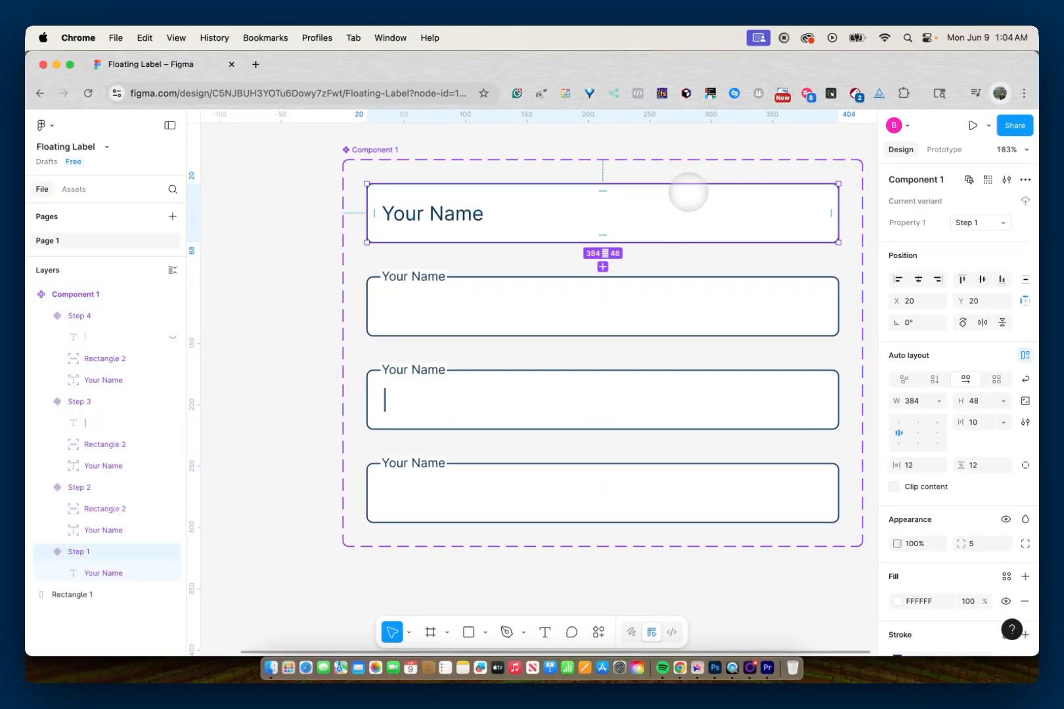
left_click(943, 150)
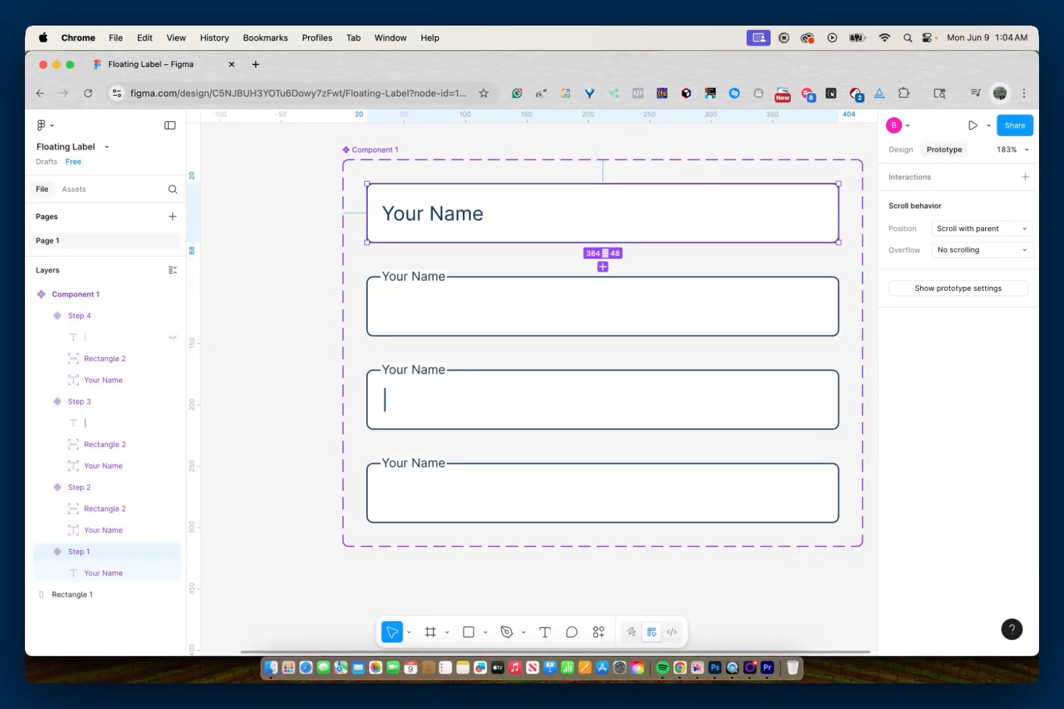
left_click(1024, 177)
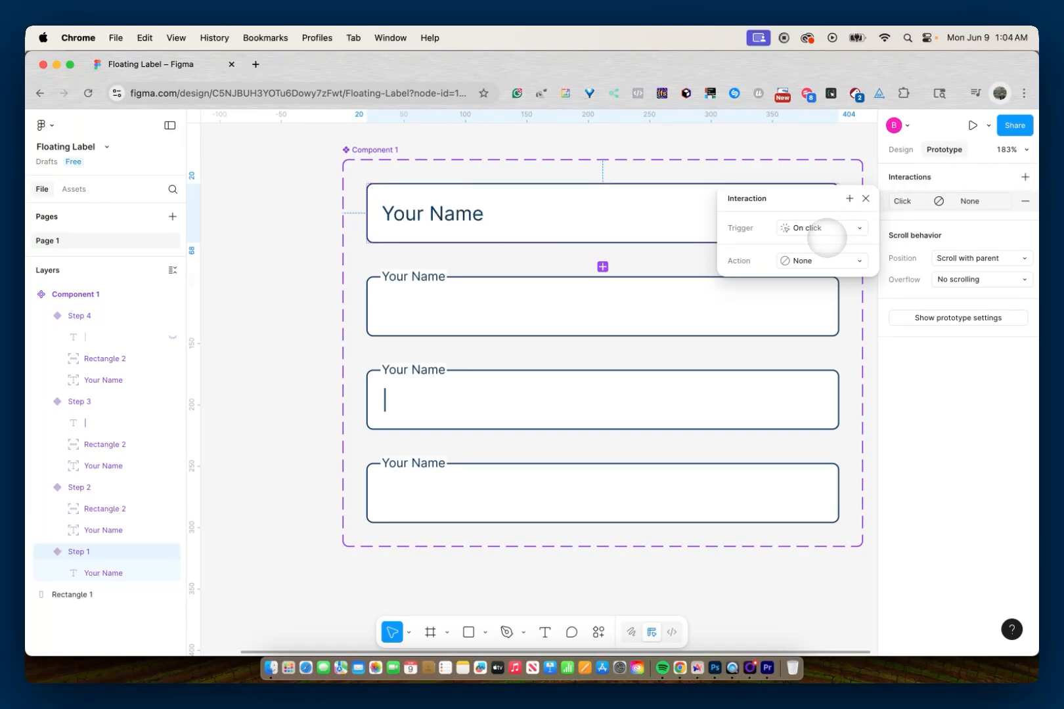
left_click(822, 261)
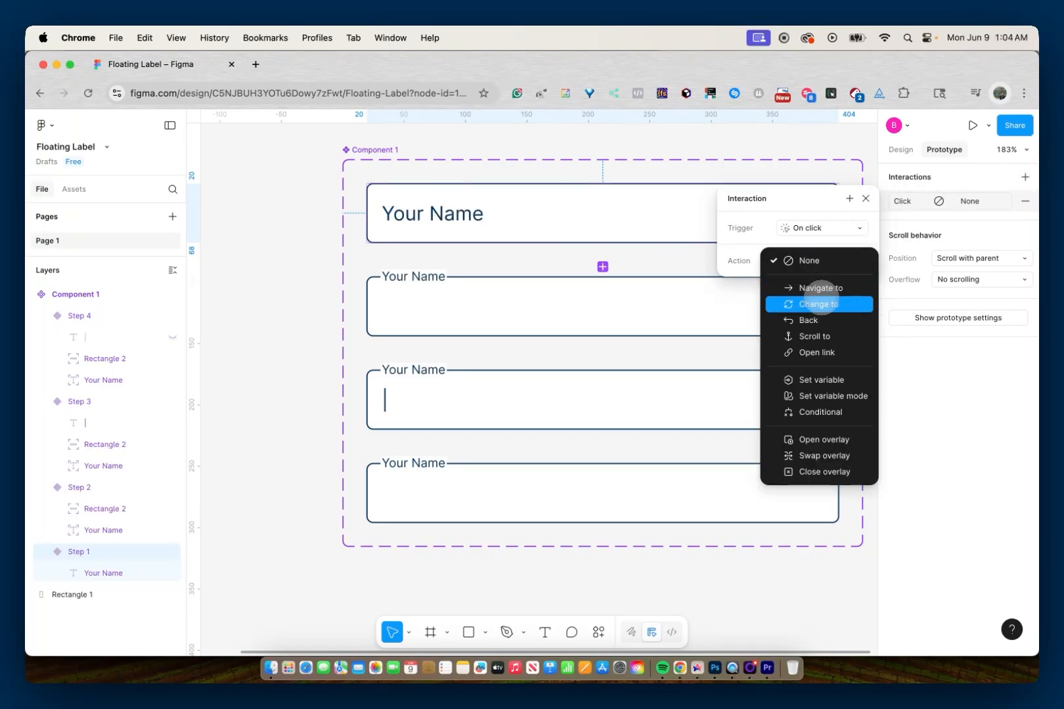
left_click(818, 304)
left_click(818, 284)
left_click(819, 297)
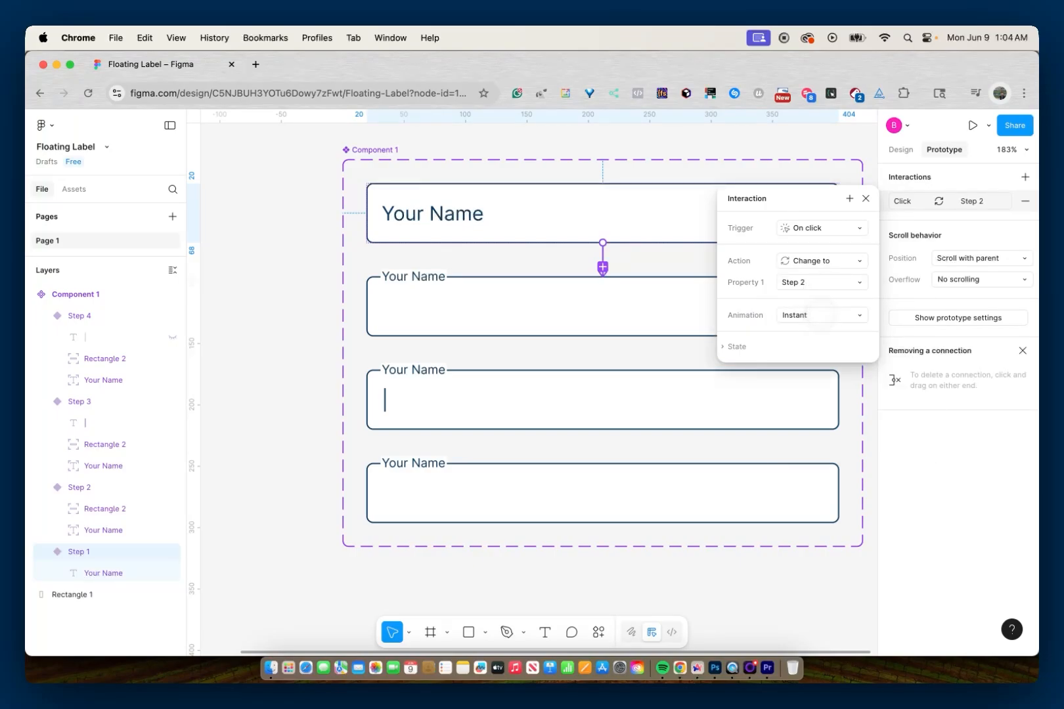
Set the Step 1 interaction's animation to Smart animate with an Ease in and out curve and 650 ms duration
left_click(820, 313)
left_click(817, 343)
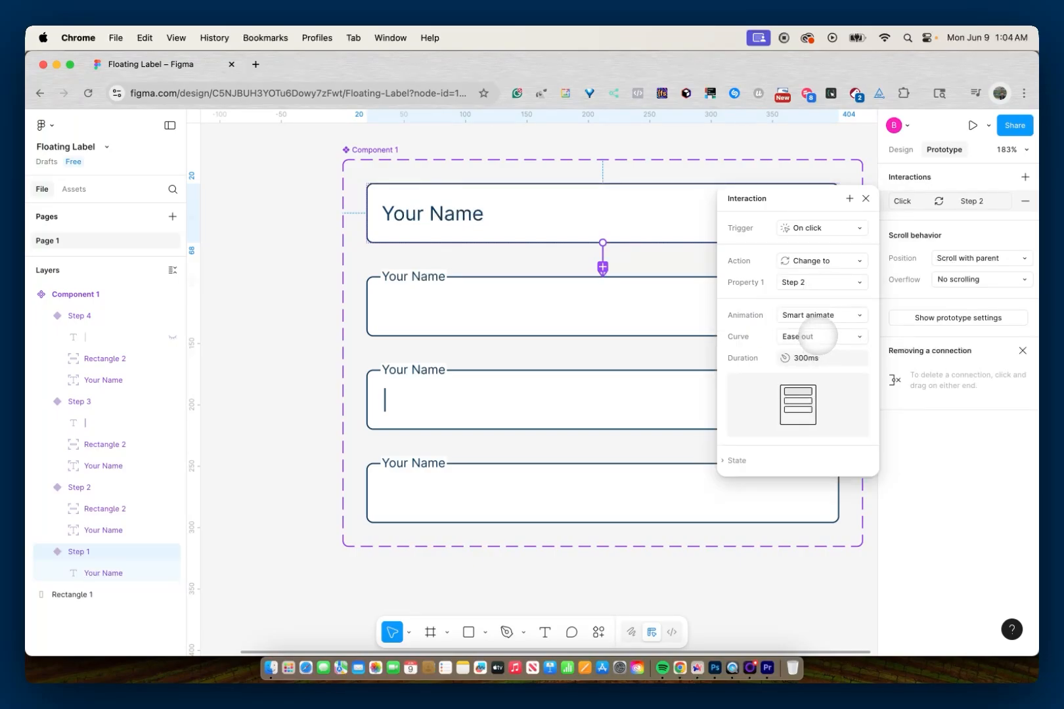
left_click(817, 336)
left_click(816, 352)
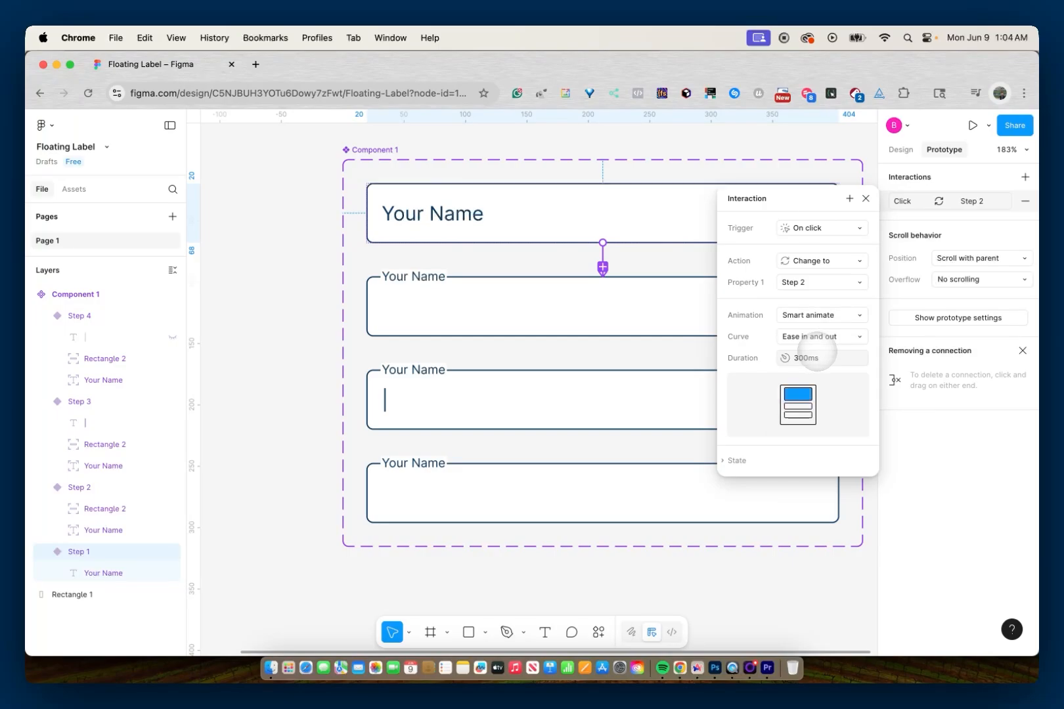
left_click(815, 358)
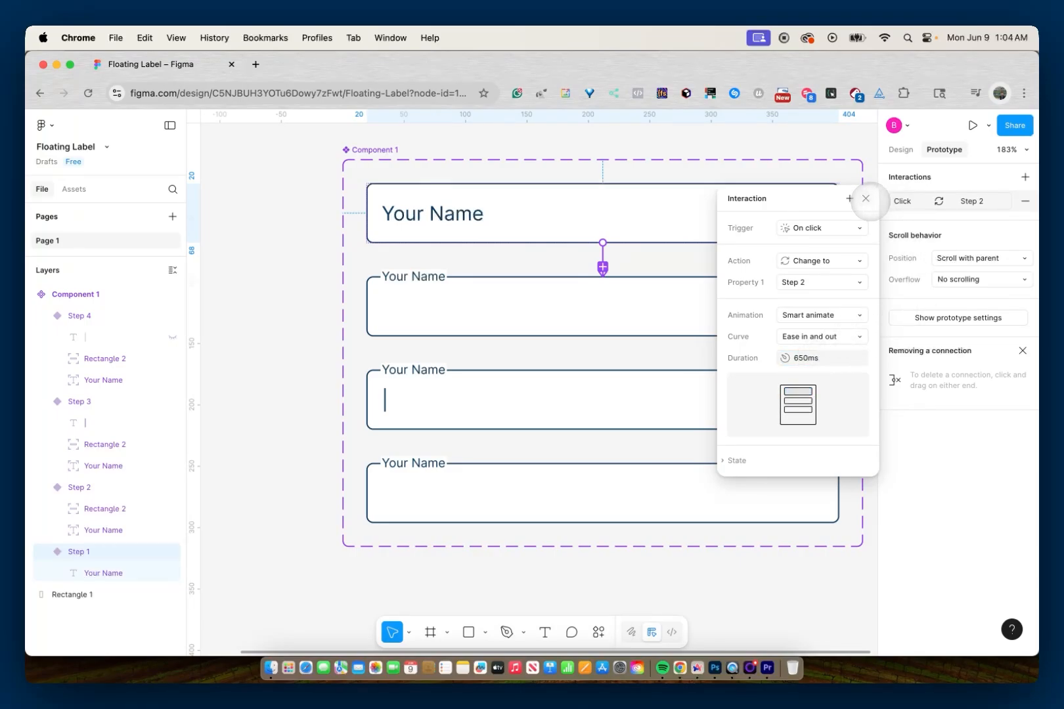
left_click(865, 198)
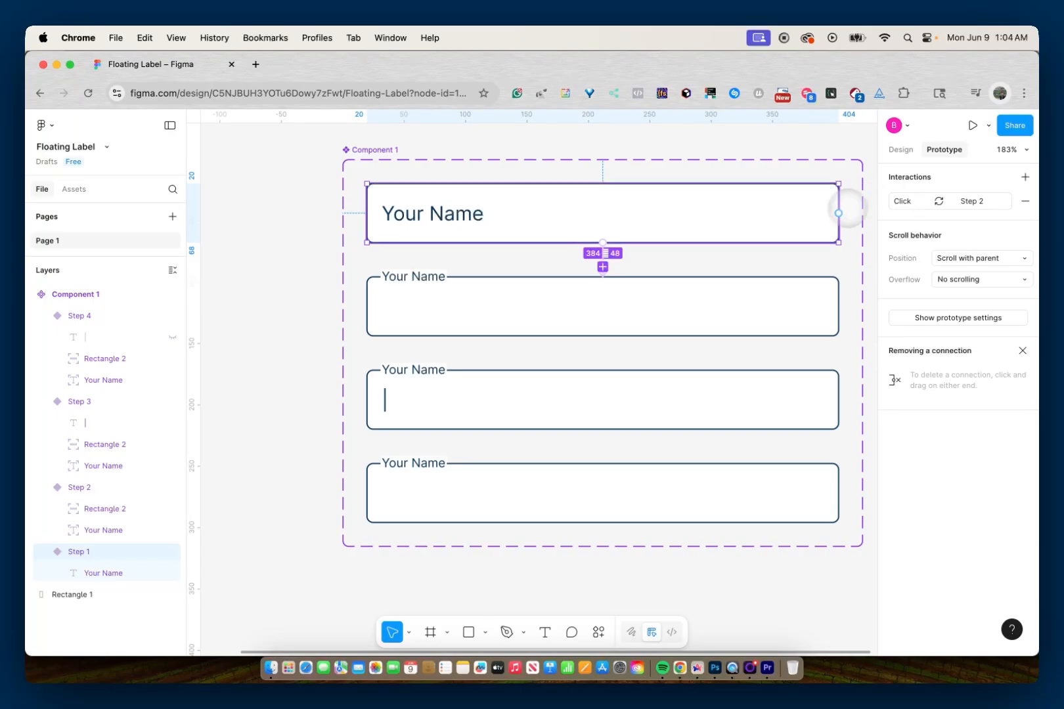
Add an after-delay prototype interaction of 200 ms to the Step 2 variant that changes it to Step 3
left_click(788, 305)
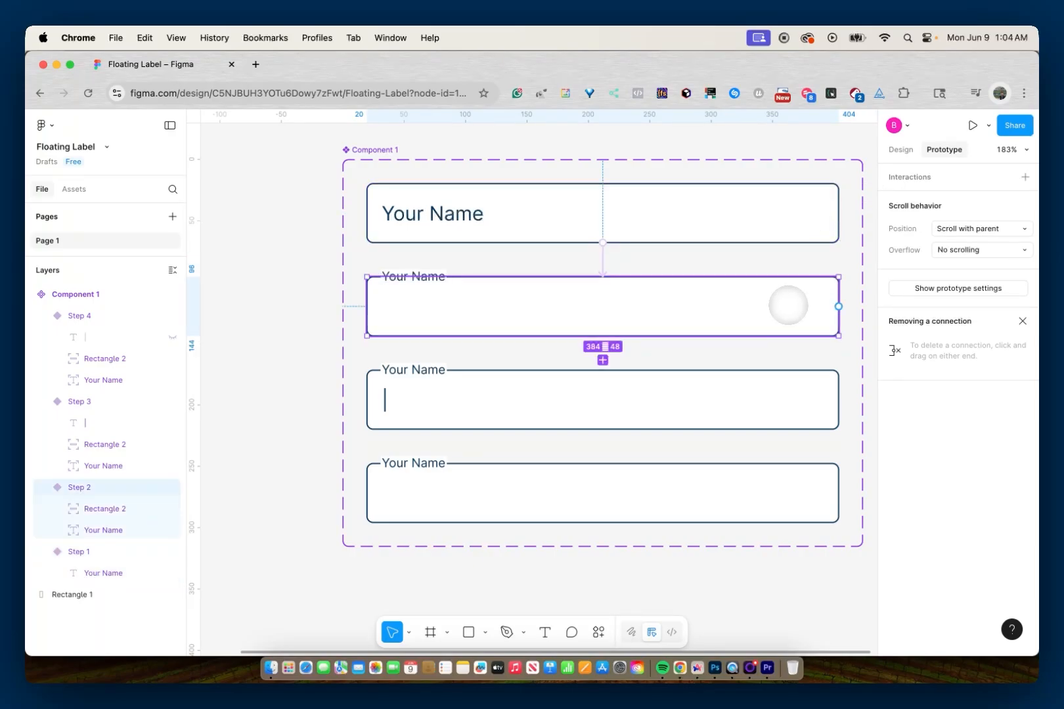
left_click(1024, 177)
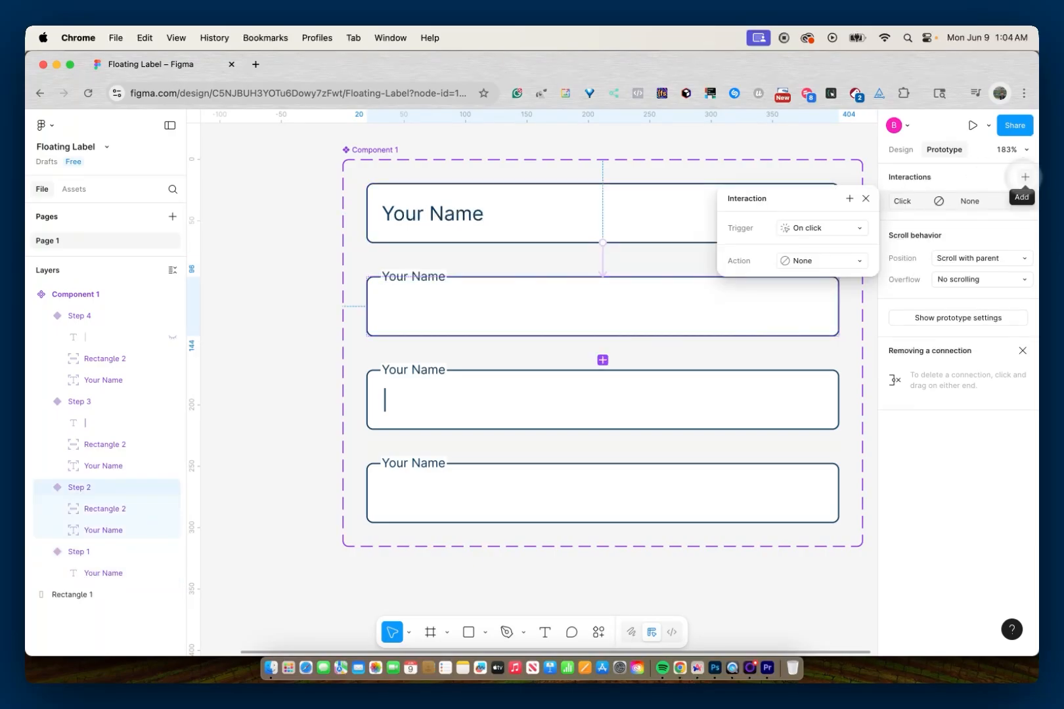
left_click(817, 226)
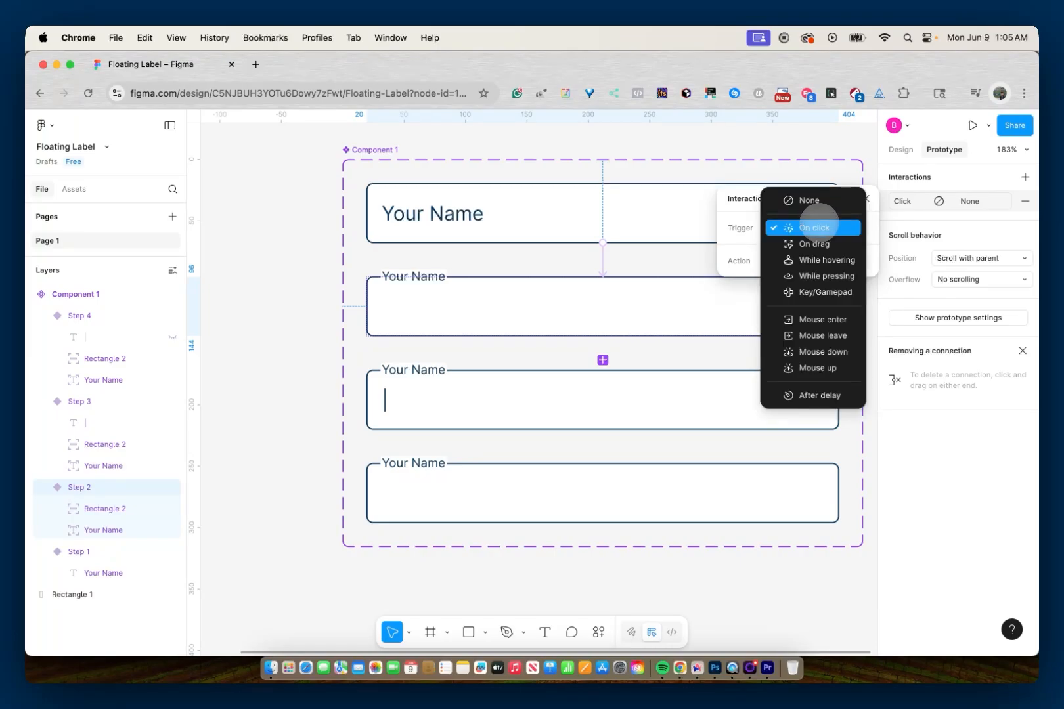
left_click(814, 394)
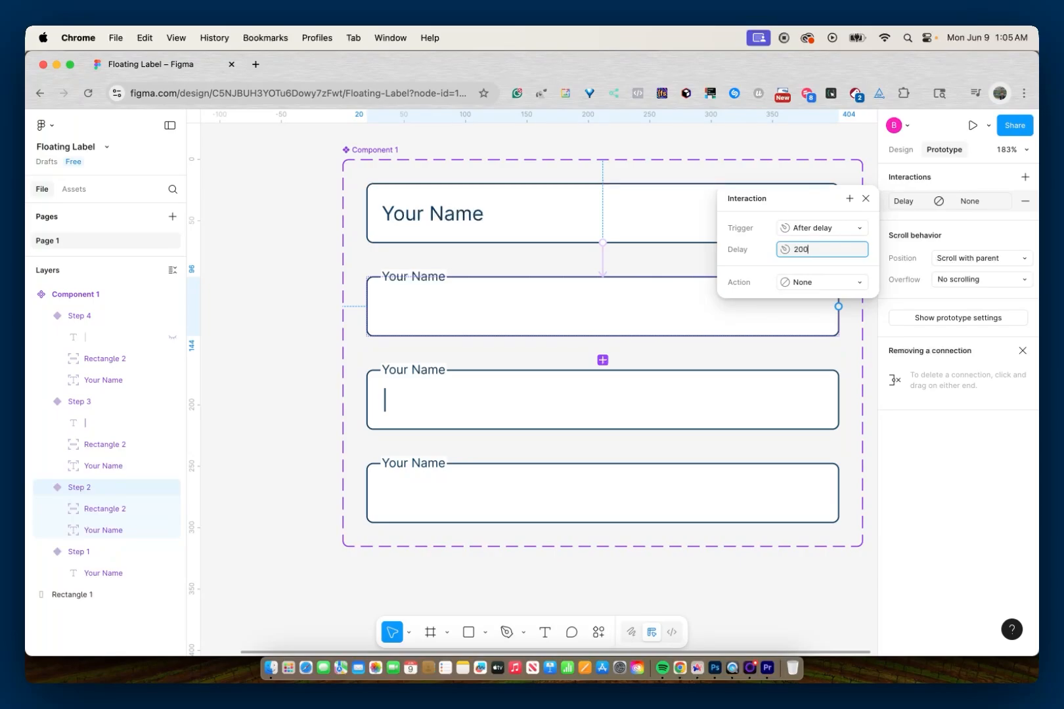
key("Return")
left_click(798, 282)
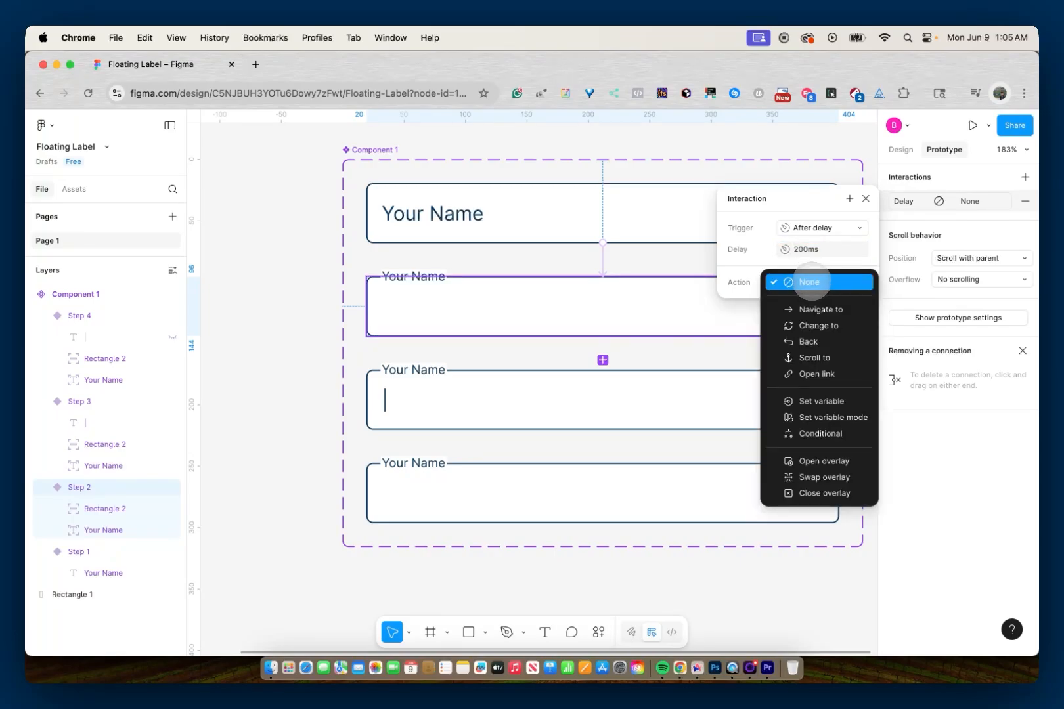
left_click(809, 323)
left_click(809, 303)
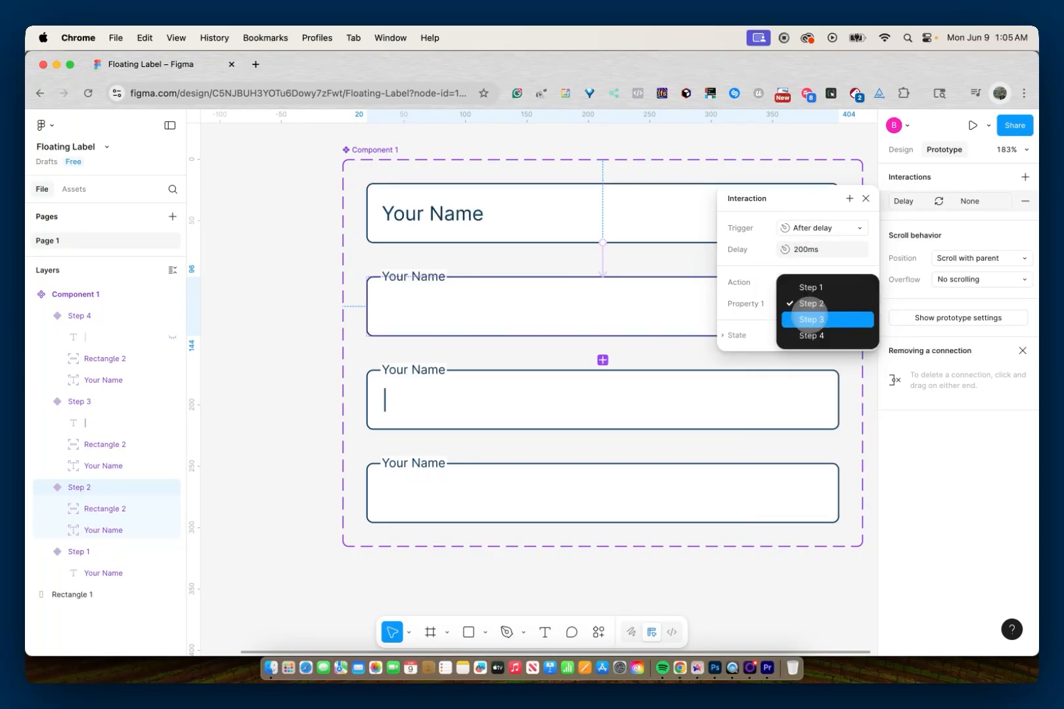
left_click(809, 318)
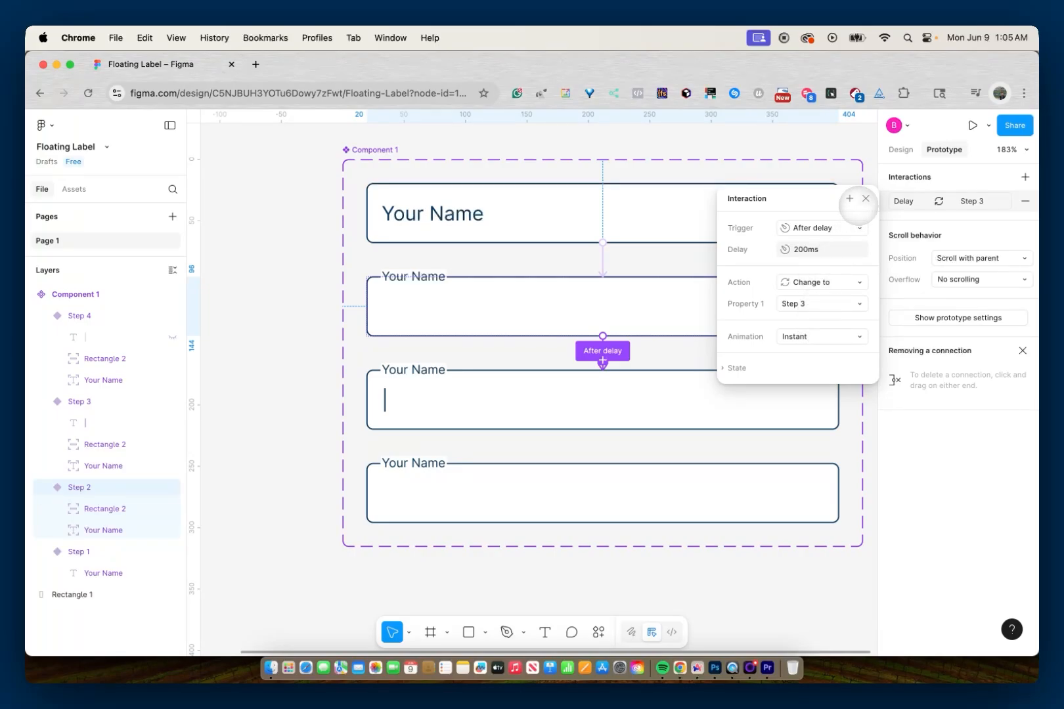
left_click(866, 198)
Add an after-delay prototype interaction of 300 ms to the Step 3 variant that changes it to Step 4
left_click(744, 392)
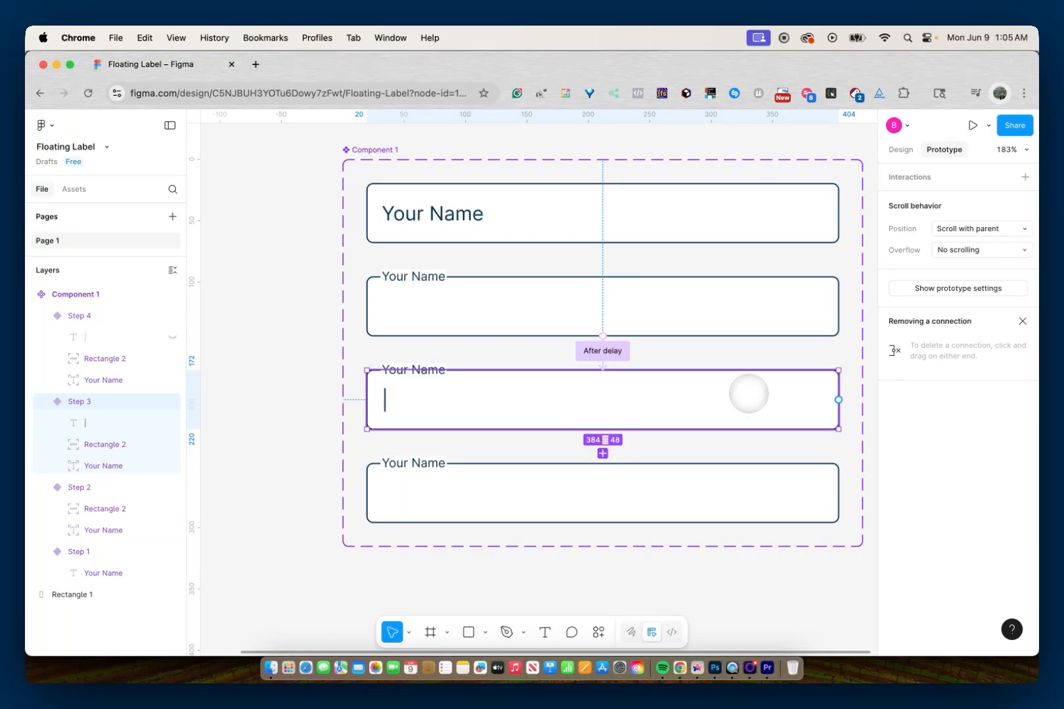
left_click(1024, 176)
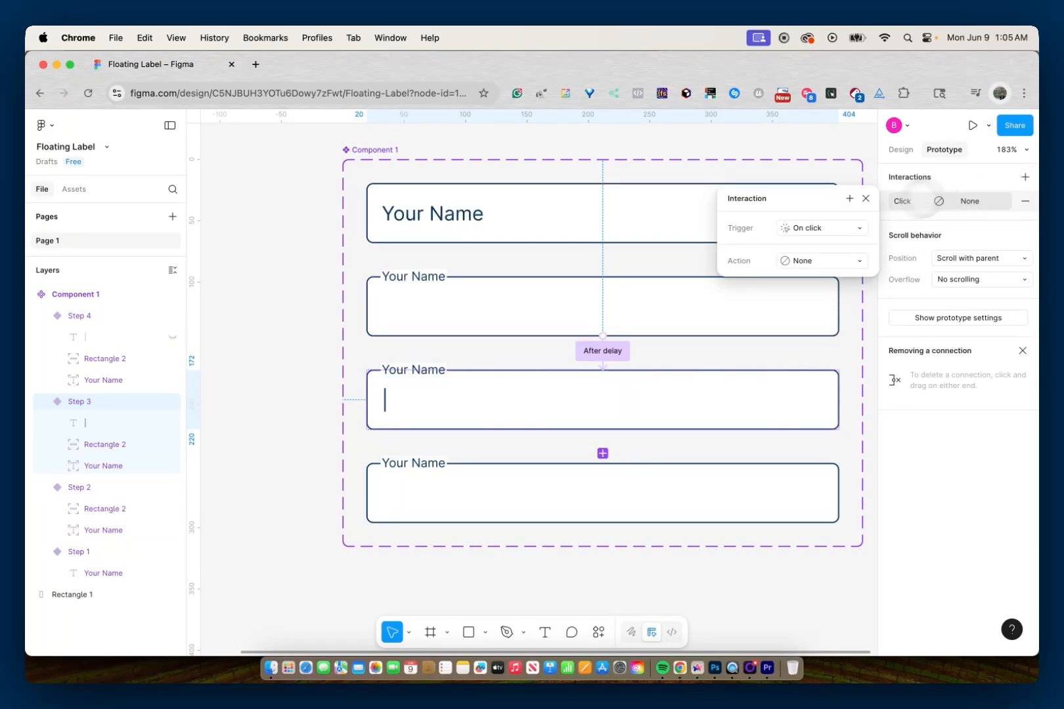
left_click(822, 227)
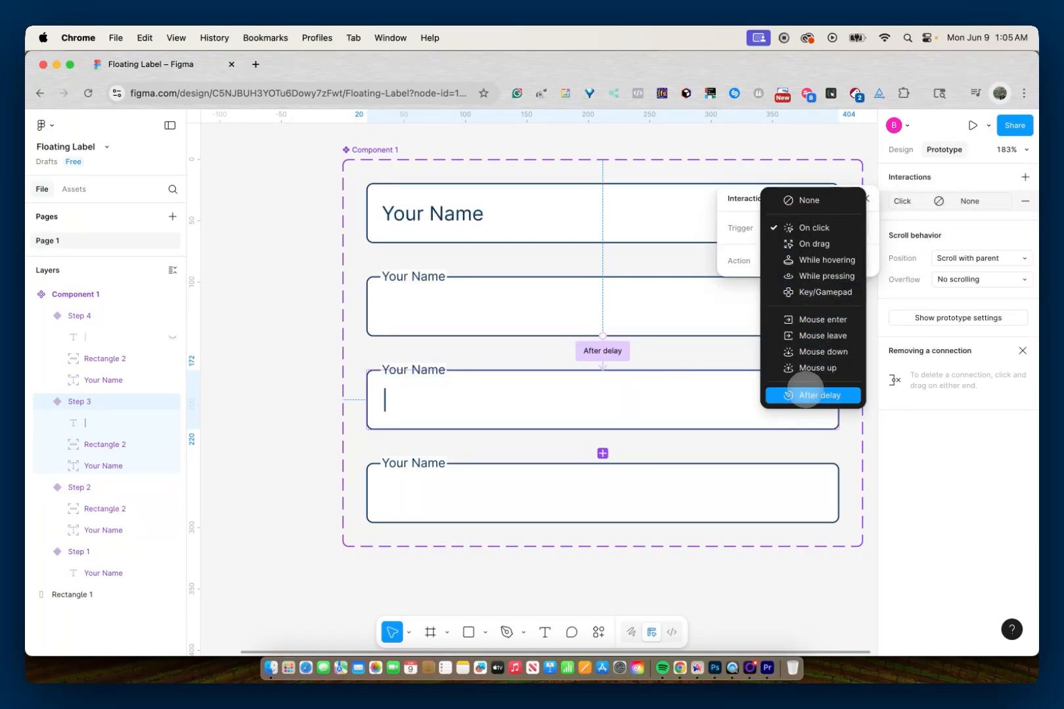
left_click(805, 395)
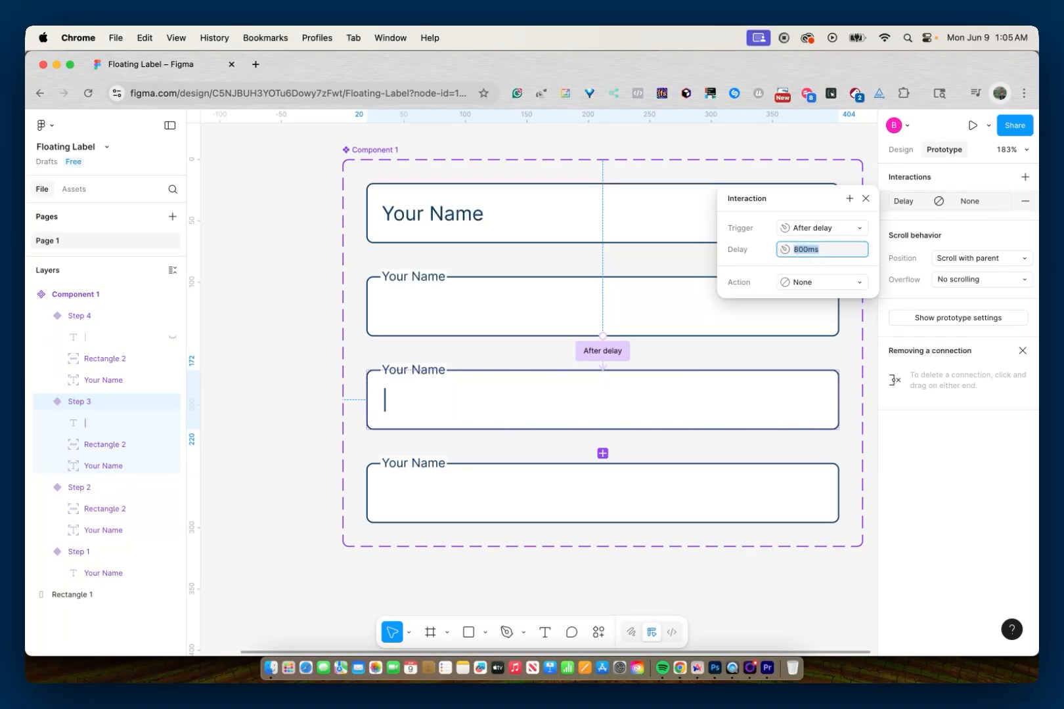
key("Return")
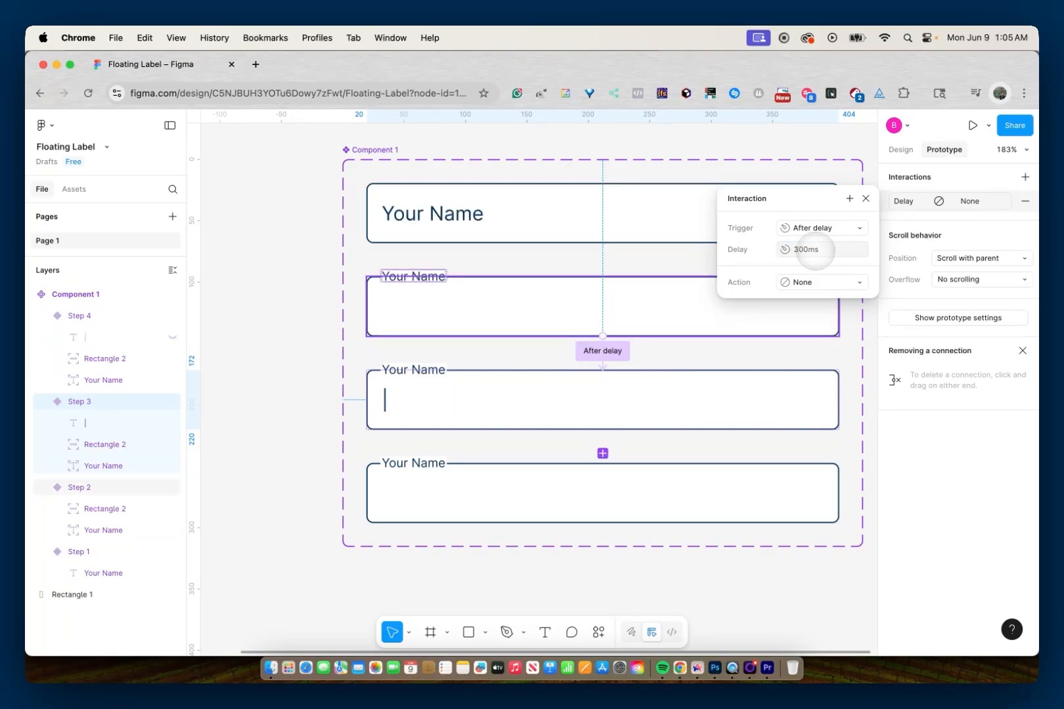
left_click(818, 282)
left_click(813, 324)
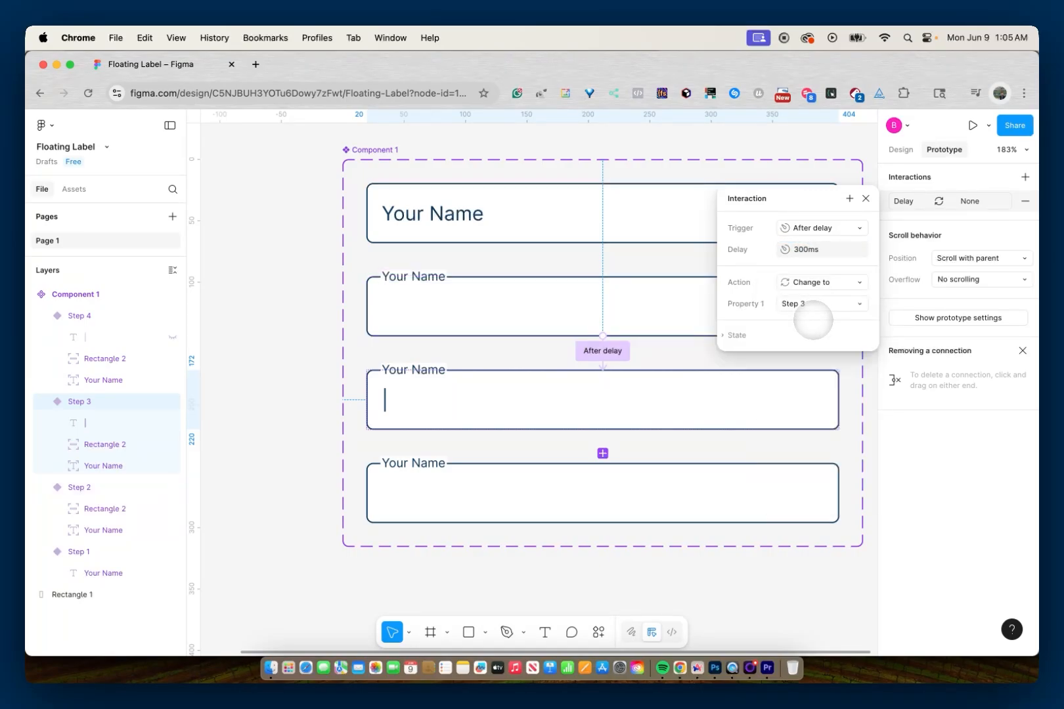
left_click(813, 306)
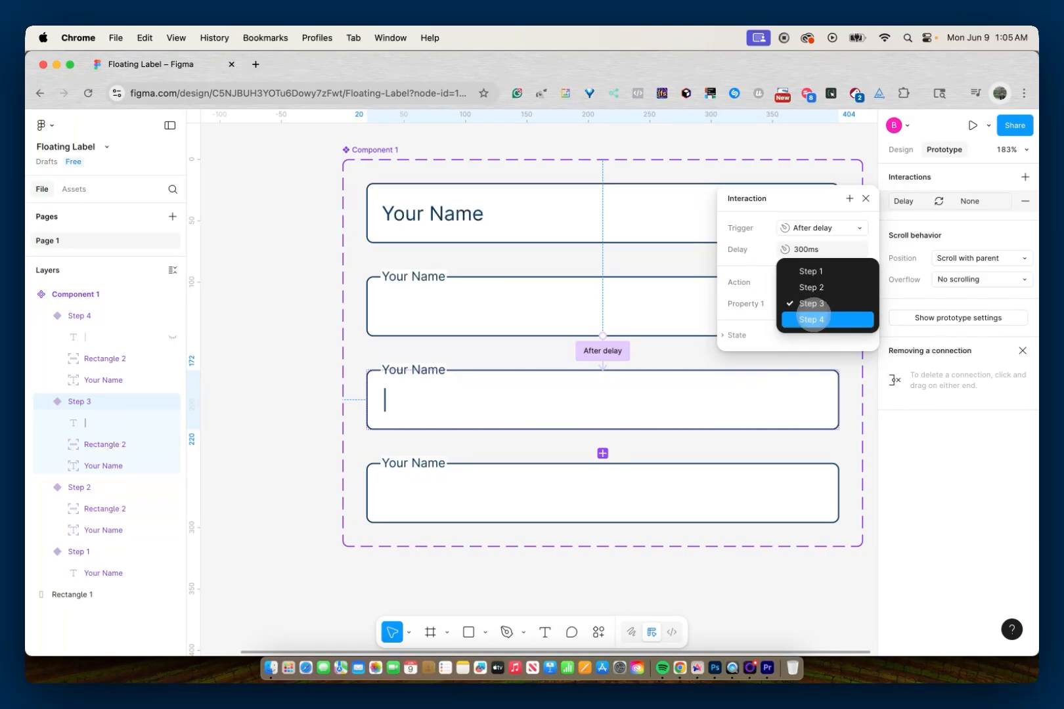
left_click(813, 319)
Set the Step 3 interaction's animation to Smart animate with a Linear curve
left_click(813, 337)
left_click(812, 365)
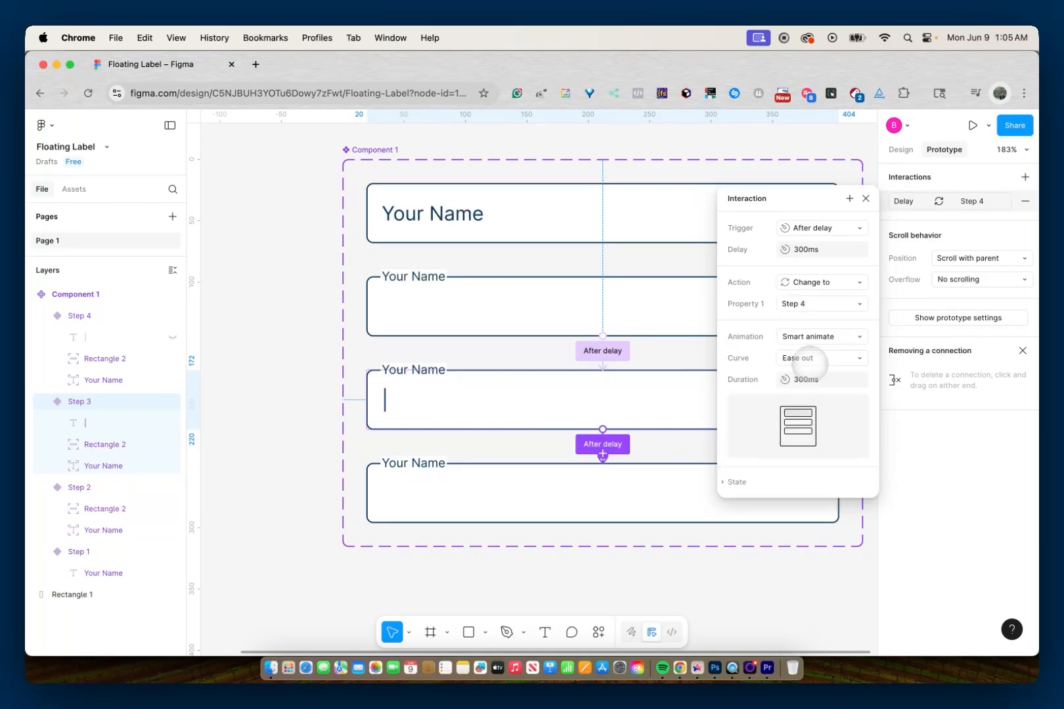
left_click(809, 358)
left_click(804, 342)
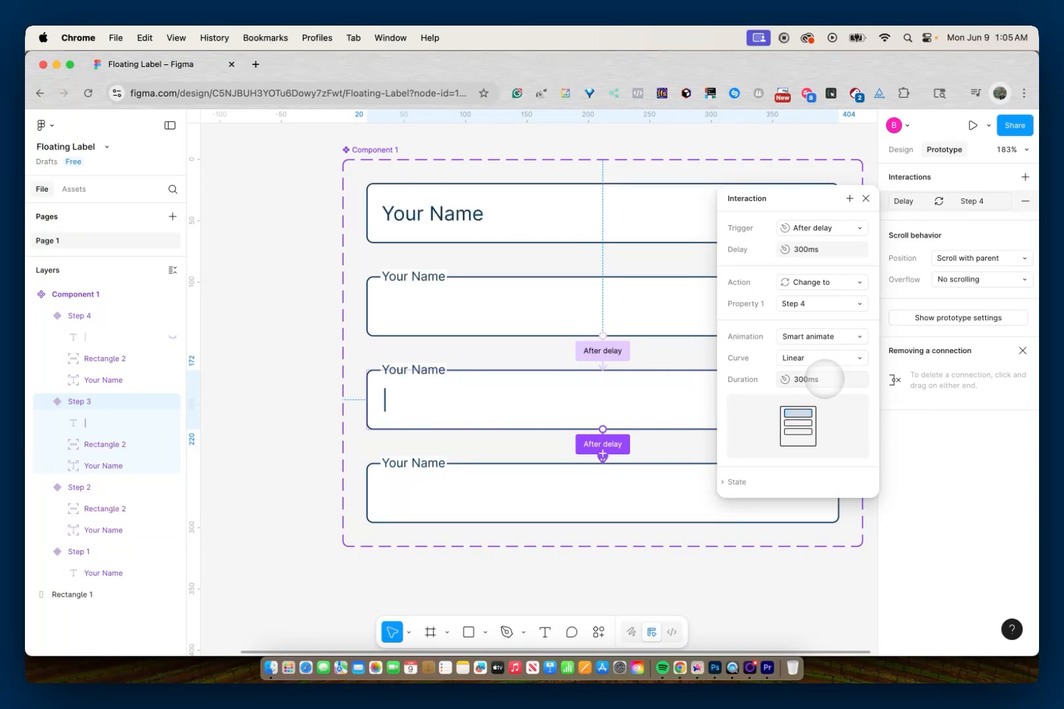
left_click(865, 199)
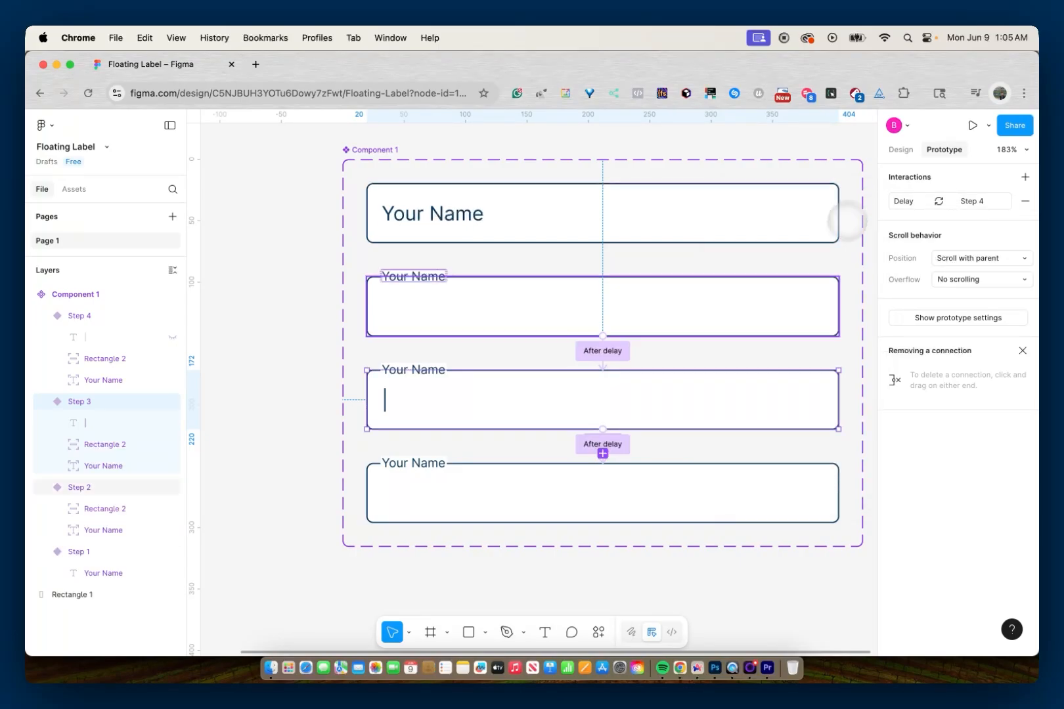
Add an after-delay prototype interaction of 300 ms to the Step 4 variant that changes it back to Step 3
left_click(791, 482)
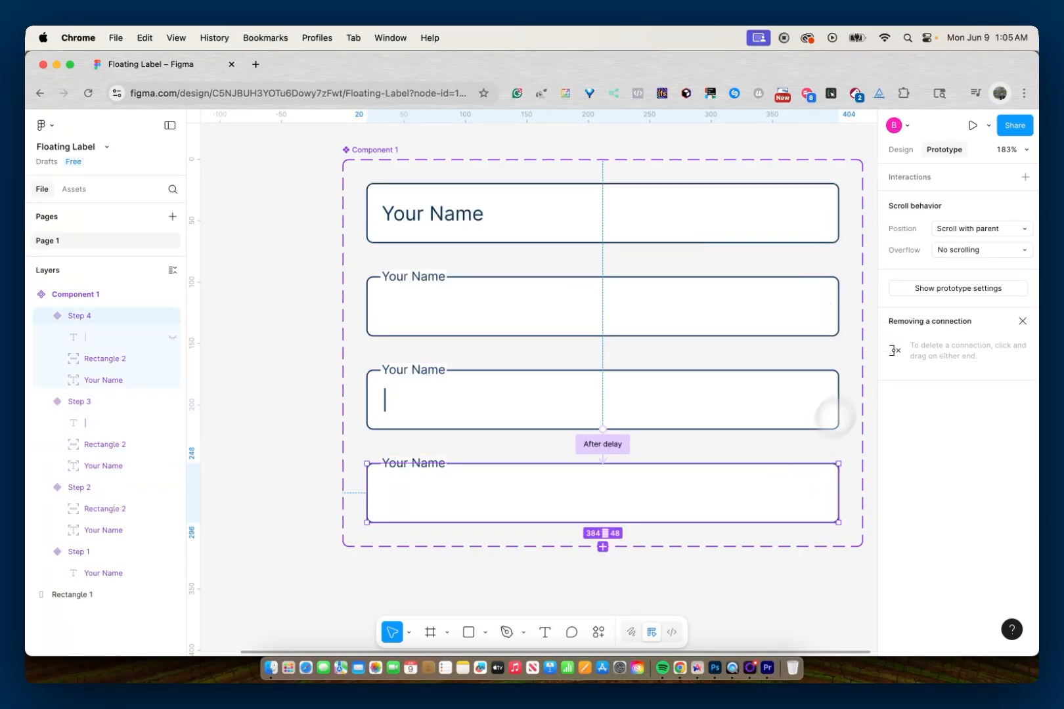
left_click(1025, 177)
left_click(830, 228)
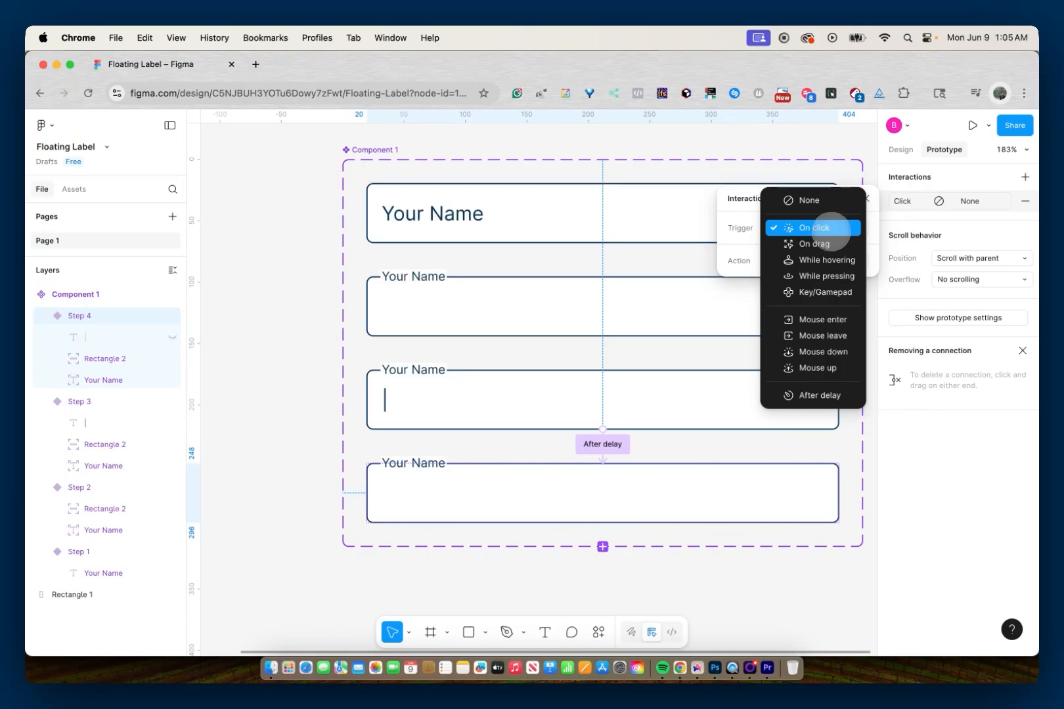
left_click(818, 394)
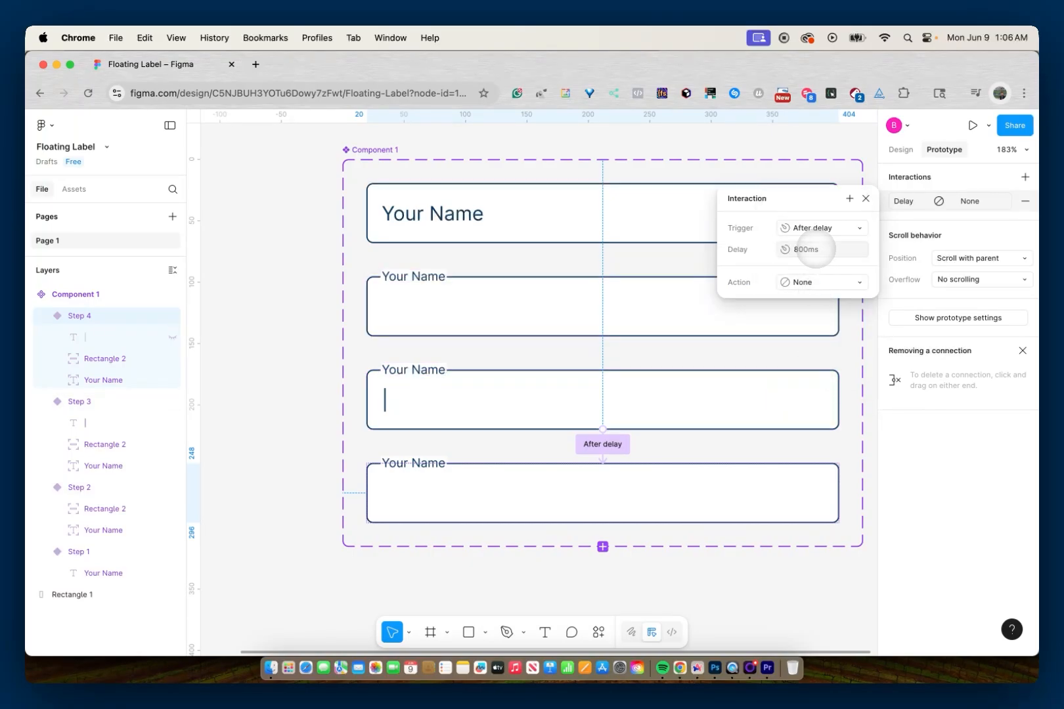
left_click(815, 248)
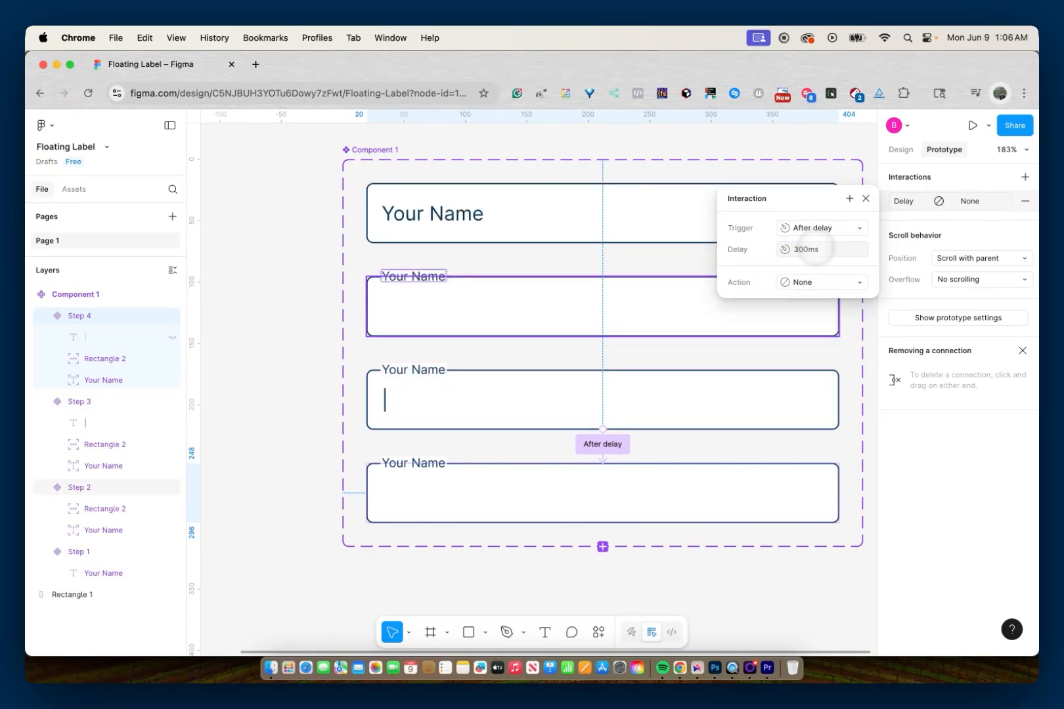
left_click(797, 282)
left_click(814, 325)
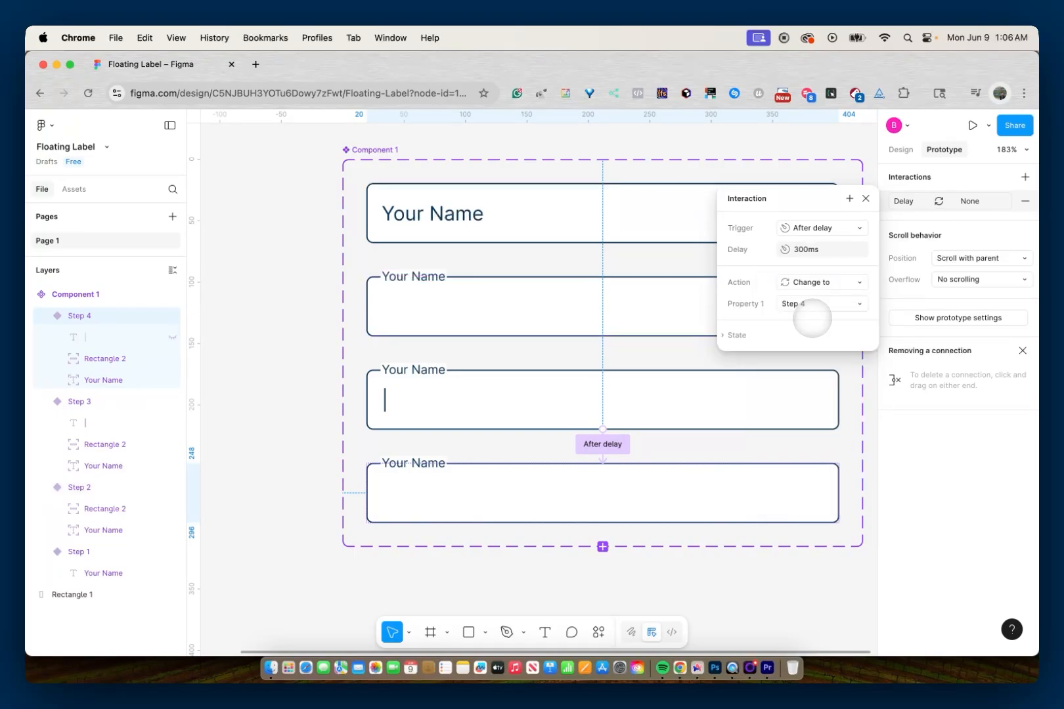
left_click(809, 304)
left_click(813, 287)
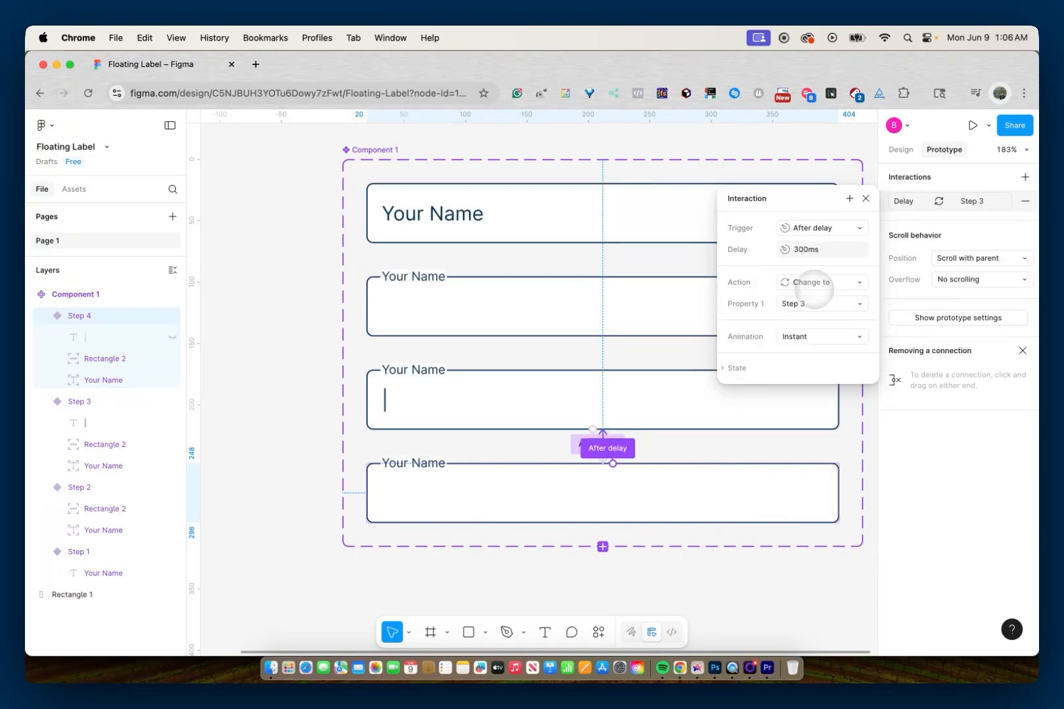
Set the Step 4 interaction's animation to Smart animate with a Linear curve
left_click(806, 336)
left_click(809, 365)
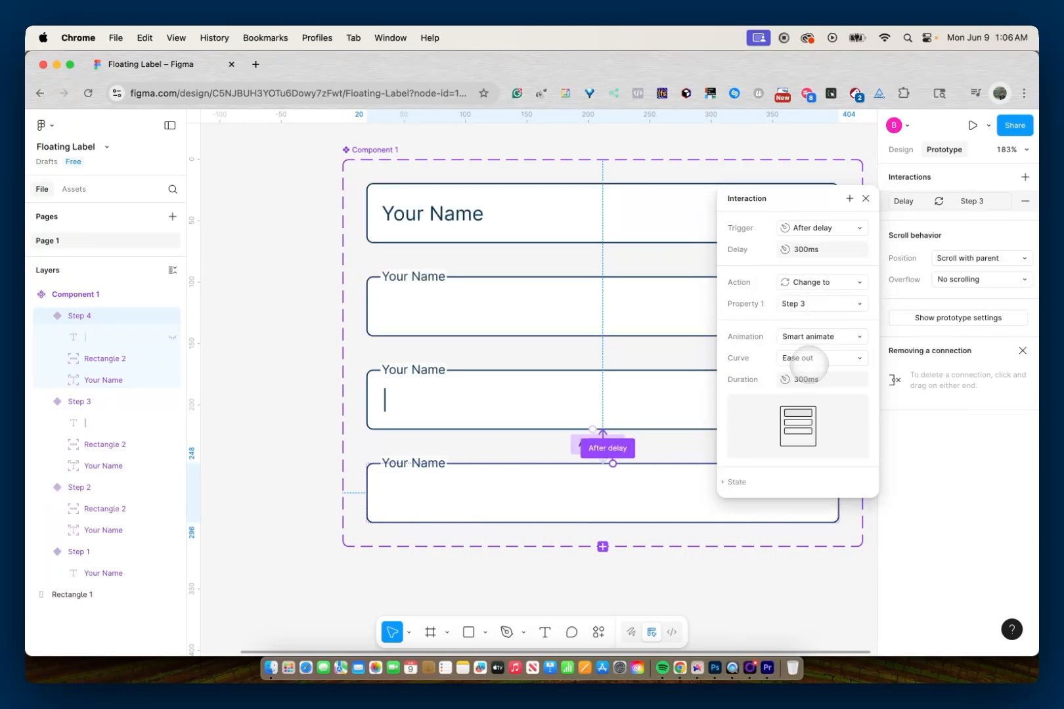
left_click(807, 358)
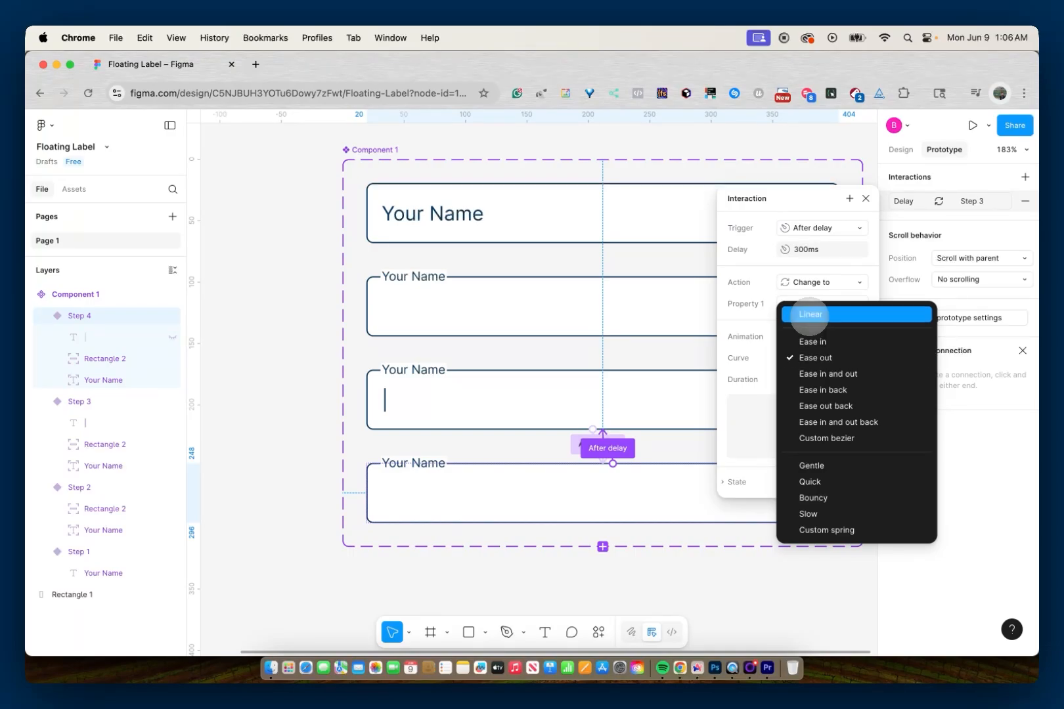
left_click(818, 311)
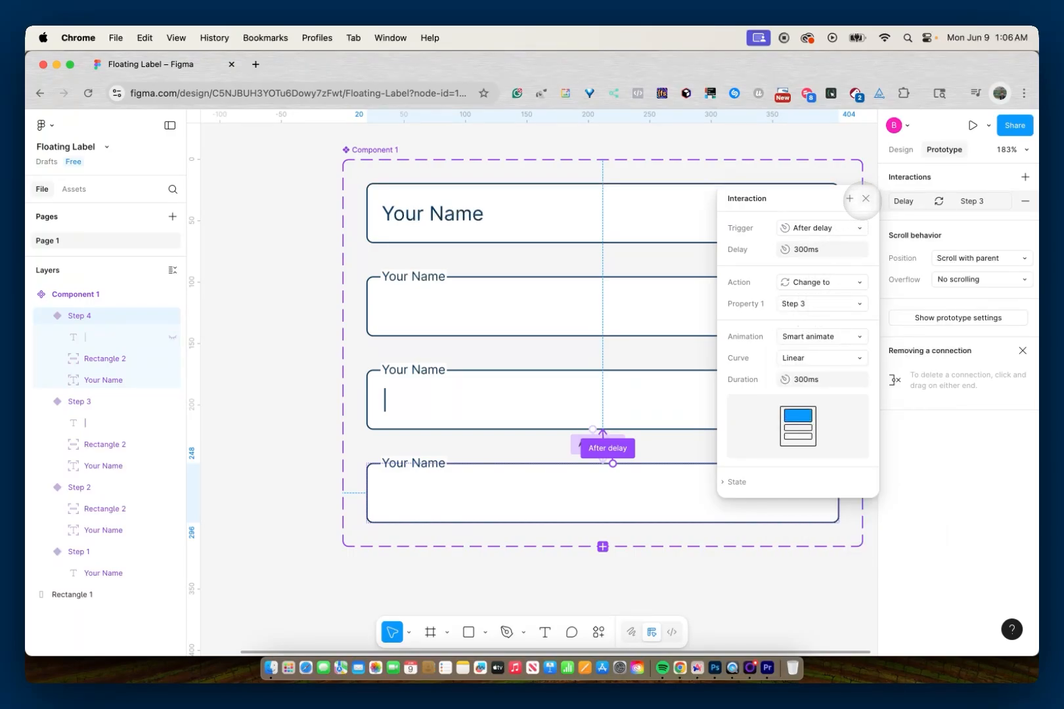
left_click(865, 199)
scroll(824, 239, "down", 5)
scroll(812, 273, "down", 3)
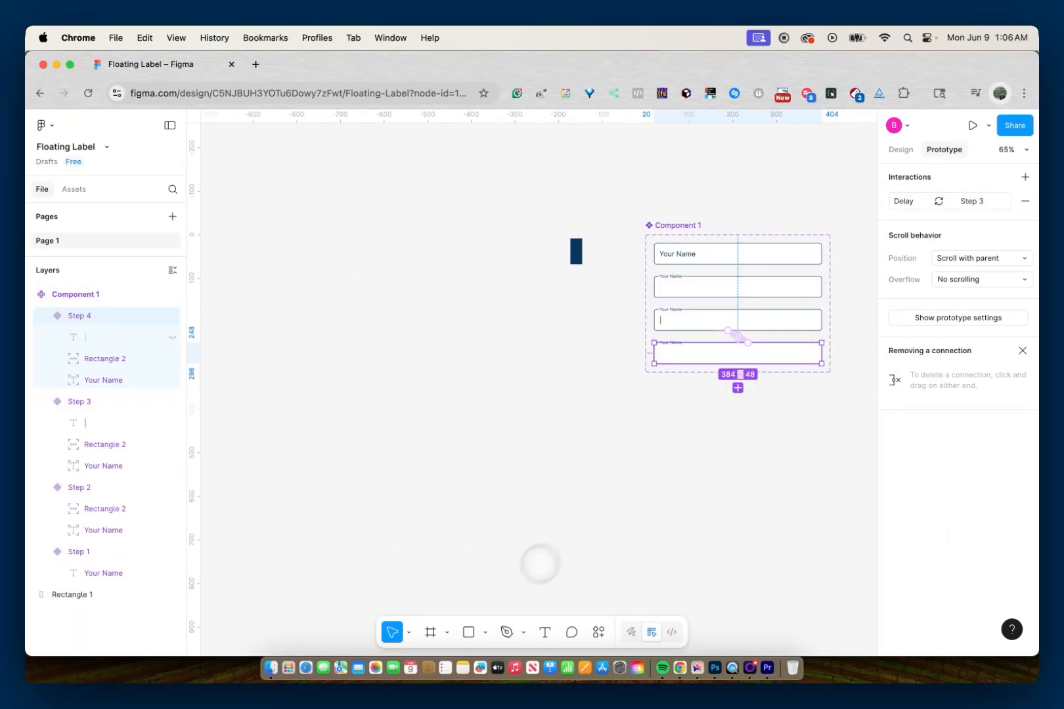
left_click(430, 632)
left_click_drag(465, 499, 398, 526)
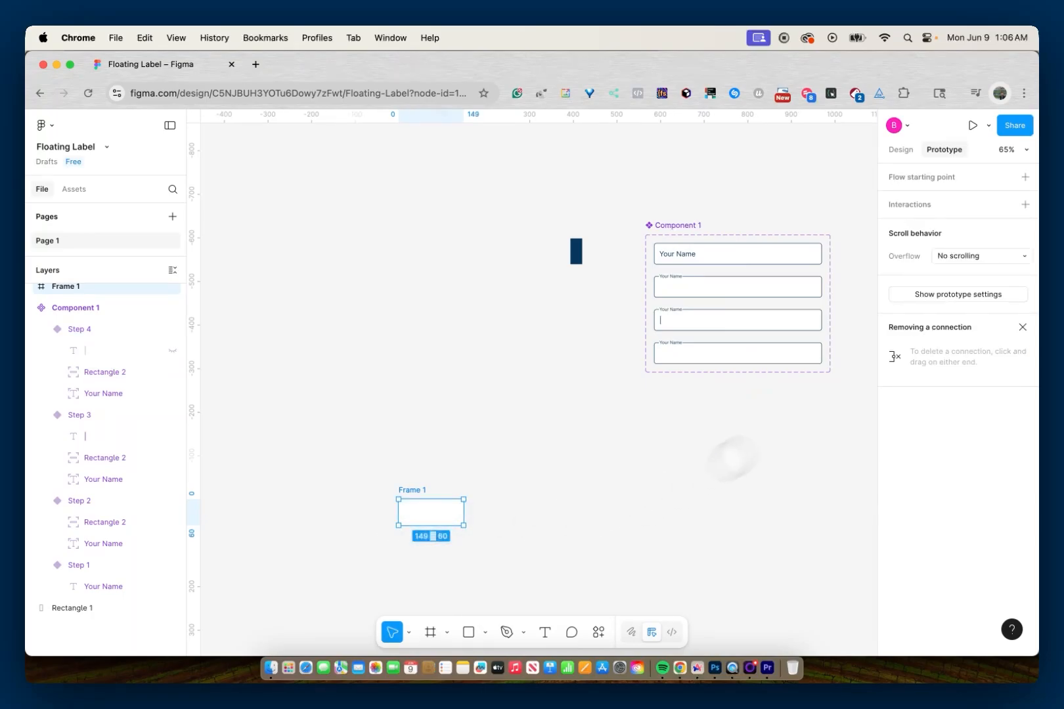
left_click(901, 149)
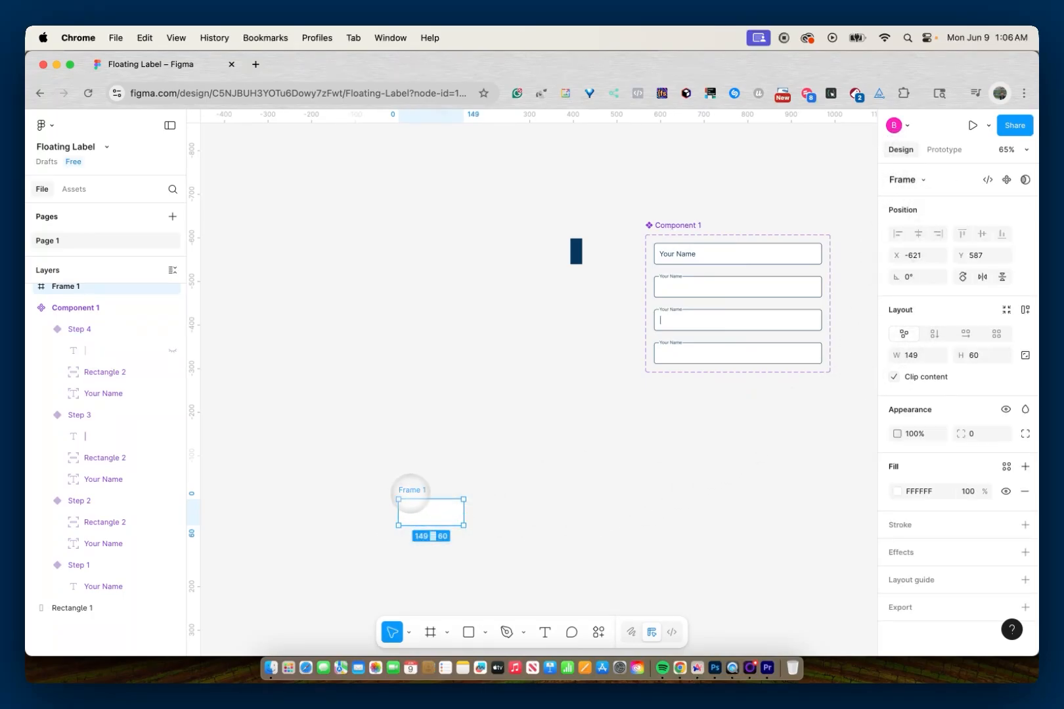
key("Delete")
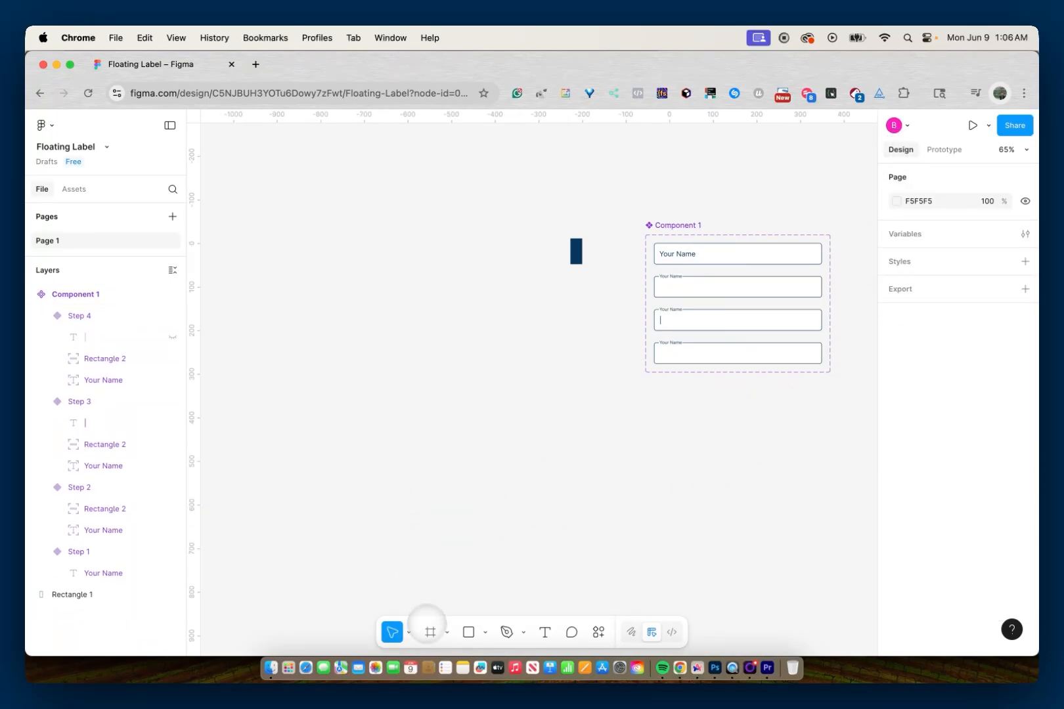
Add a 1440 × 1024 Desktop preset frame and place an instance of the Step 1 variant at its center
left_click(431, 632)
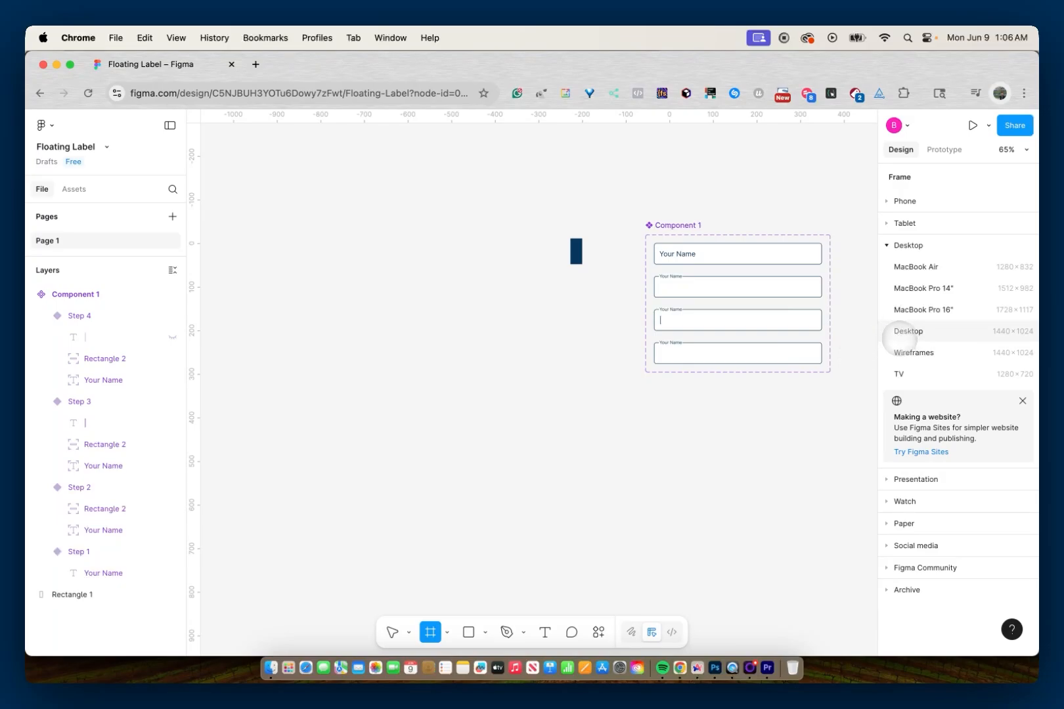
left_click(896, 335)
left_click(504, 307)
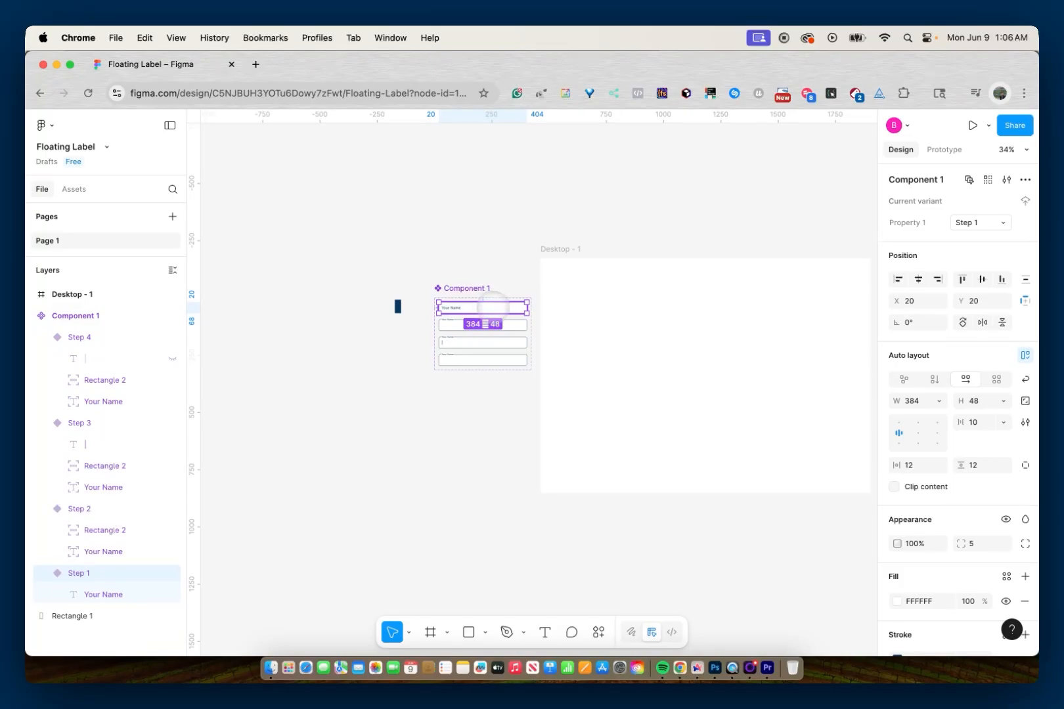
left_click_drag(492, 304, 712, 373)
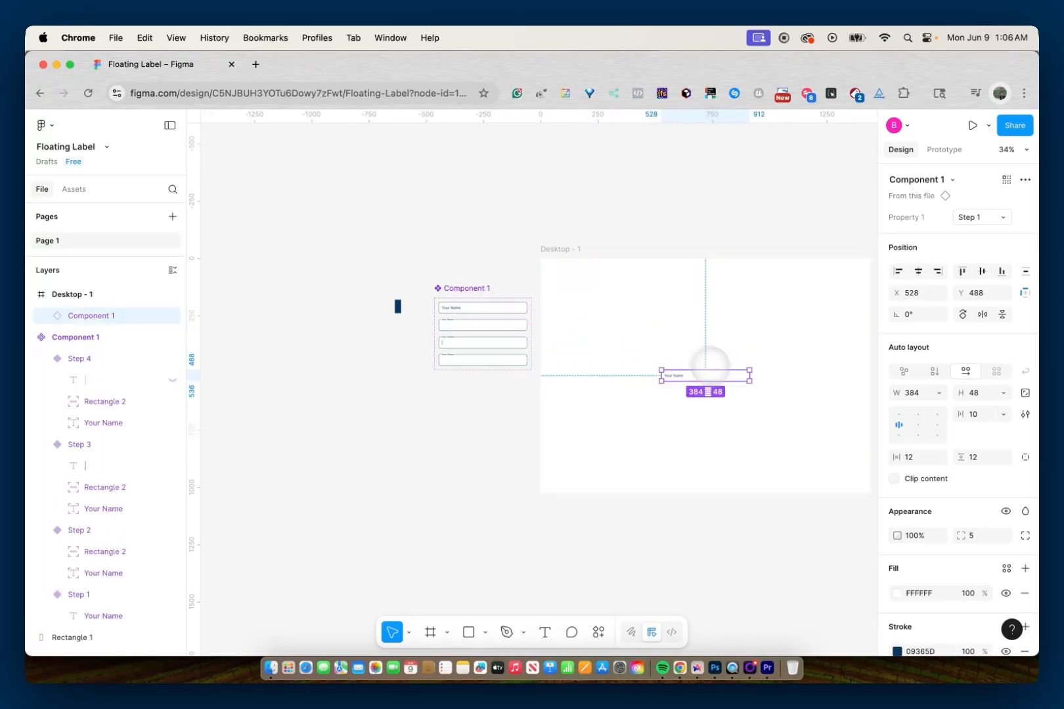
Present the Desktop - 1 frame as a running prototype to preview the input field
left_click(574, 248)
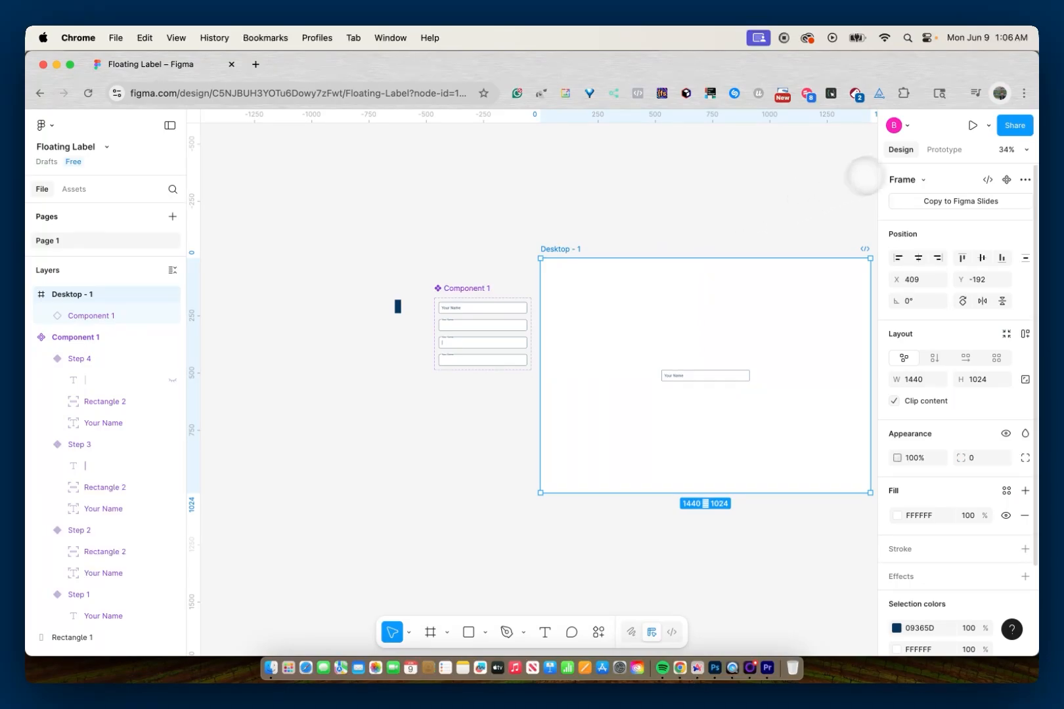
left_click(972, 126)
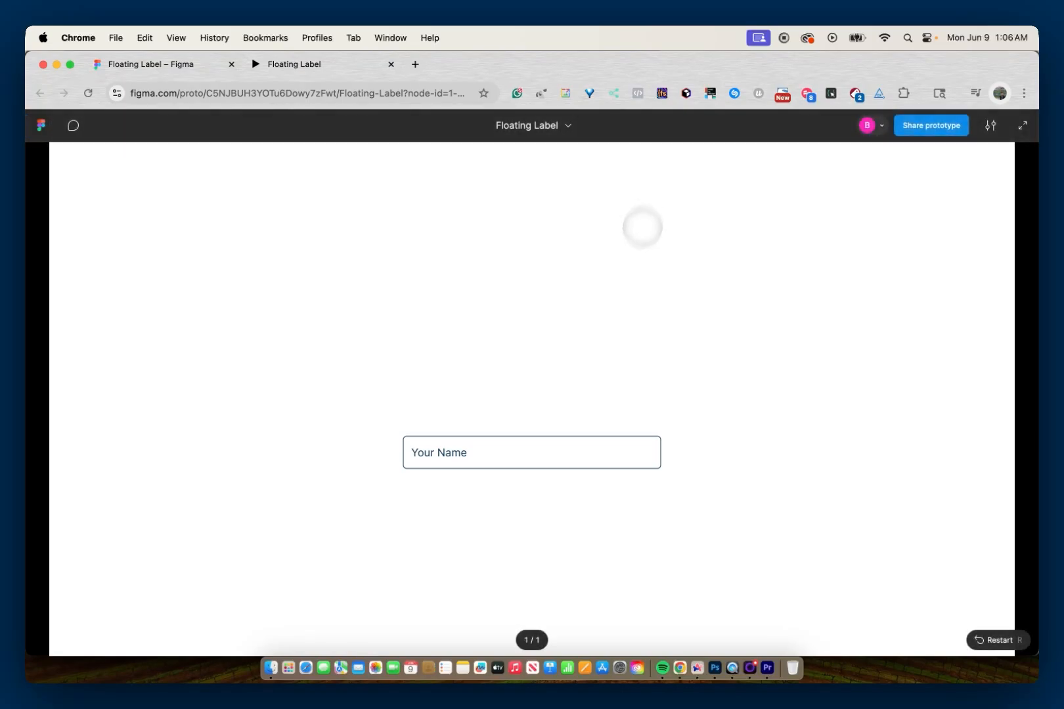
left_click(625, 335)
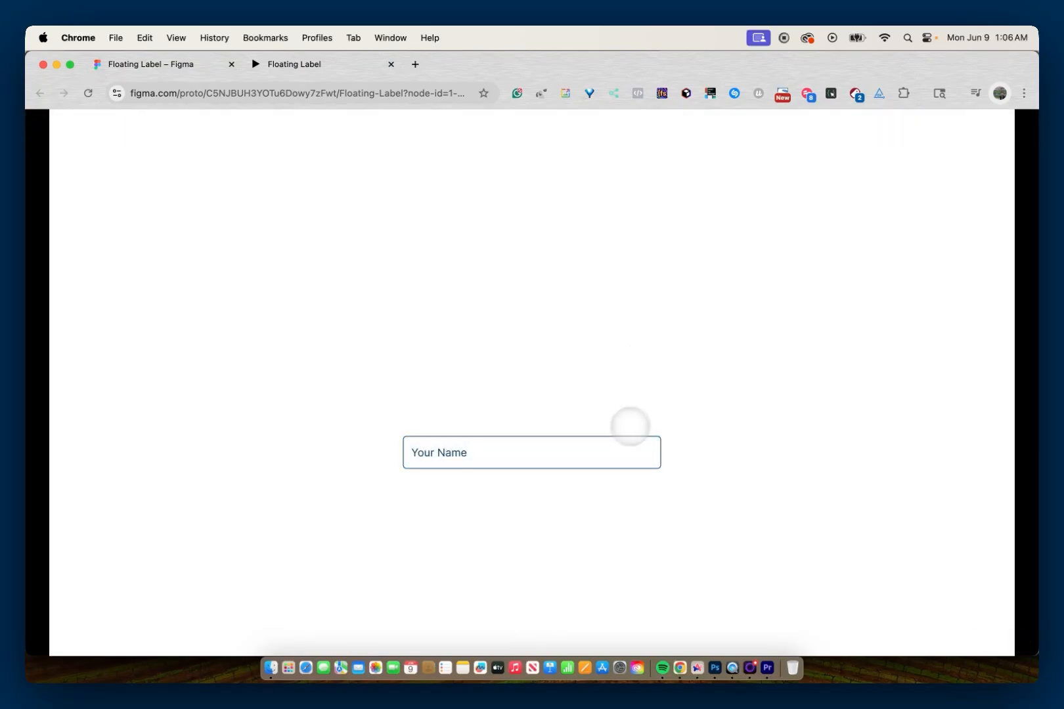